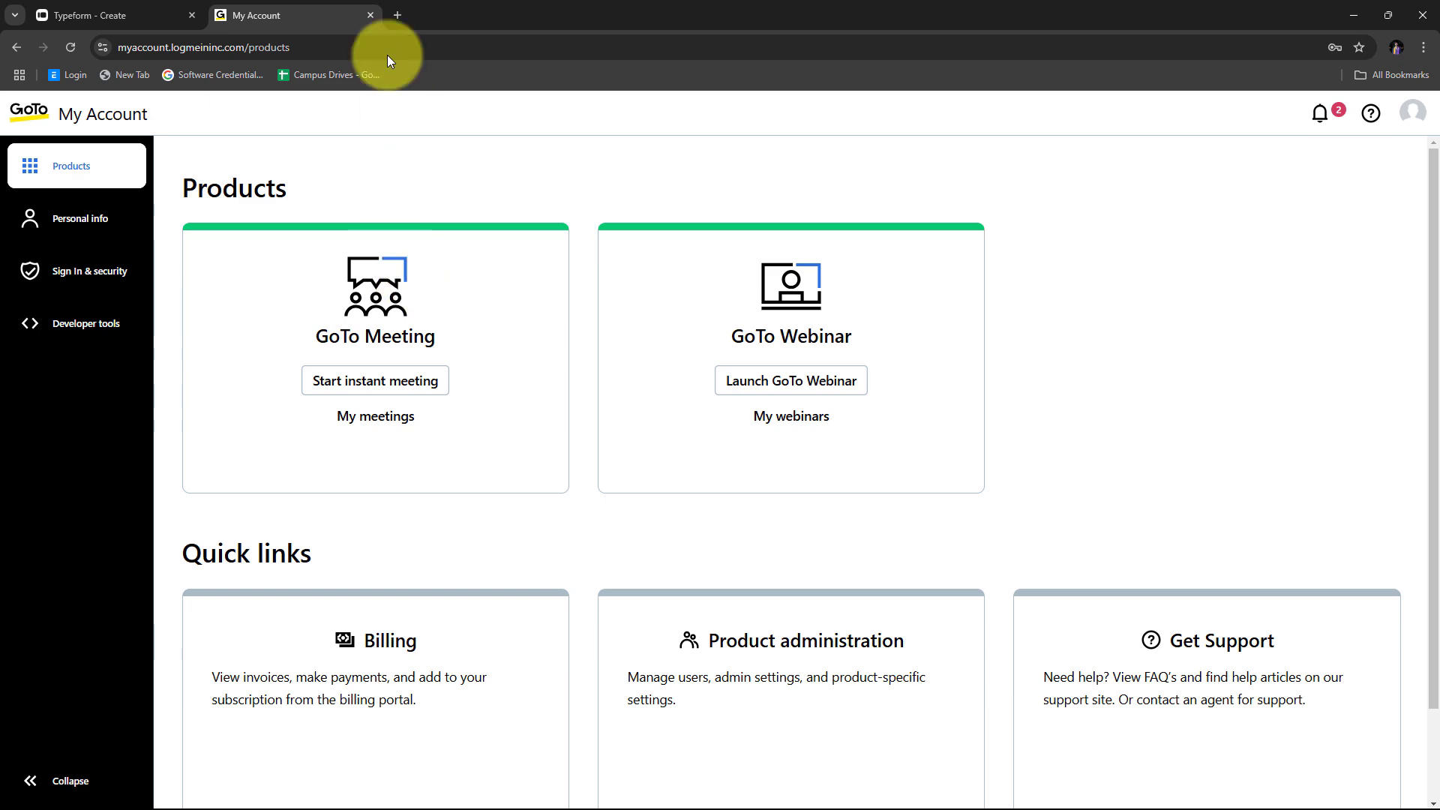
pyautogui.click(176, 16)
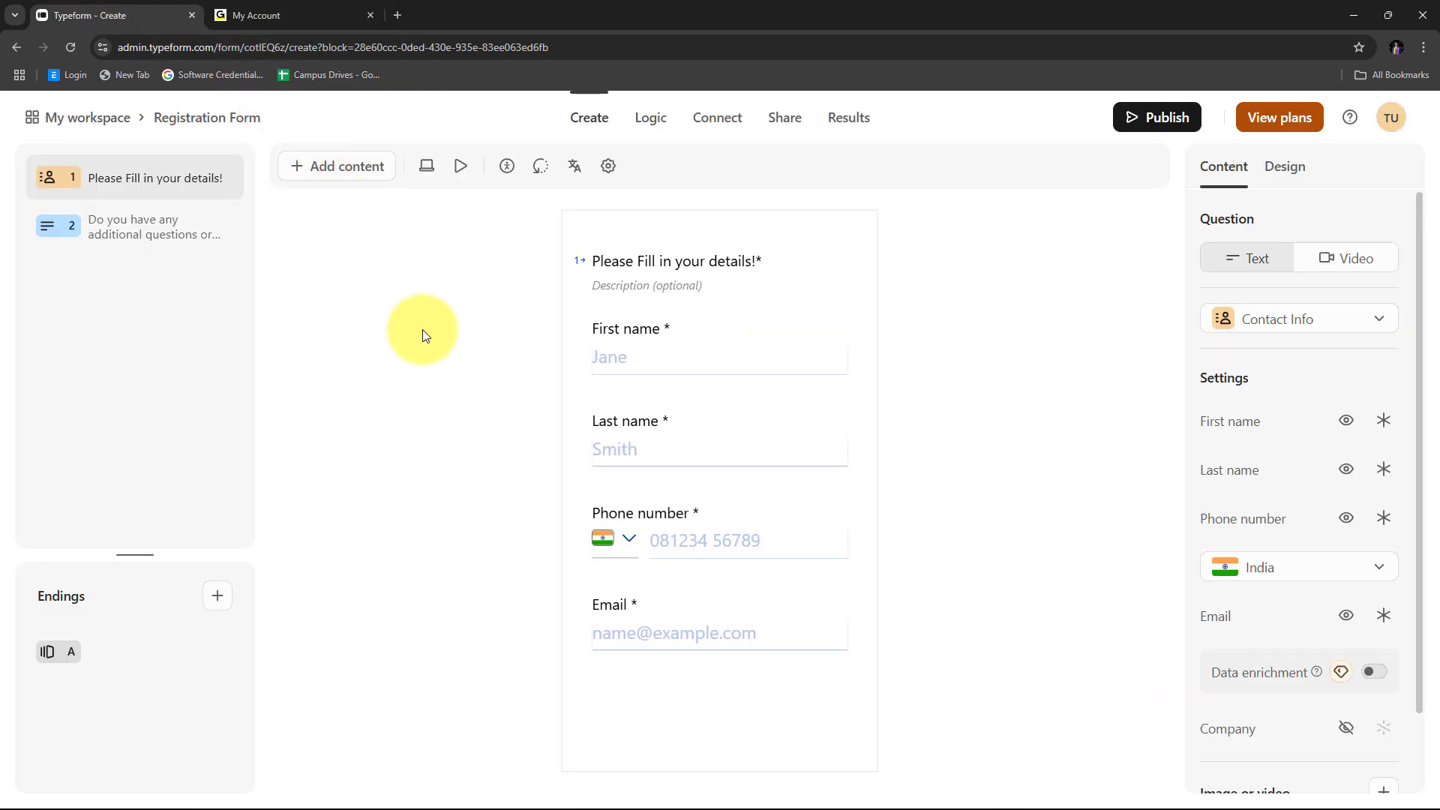
pyautogui.click(338, 14)
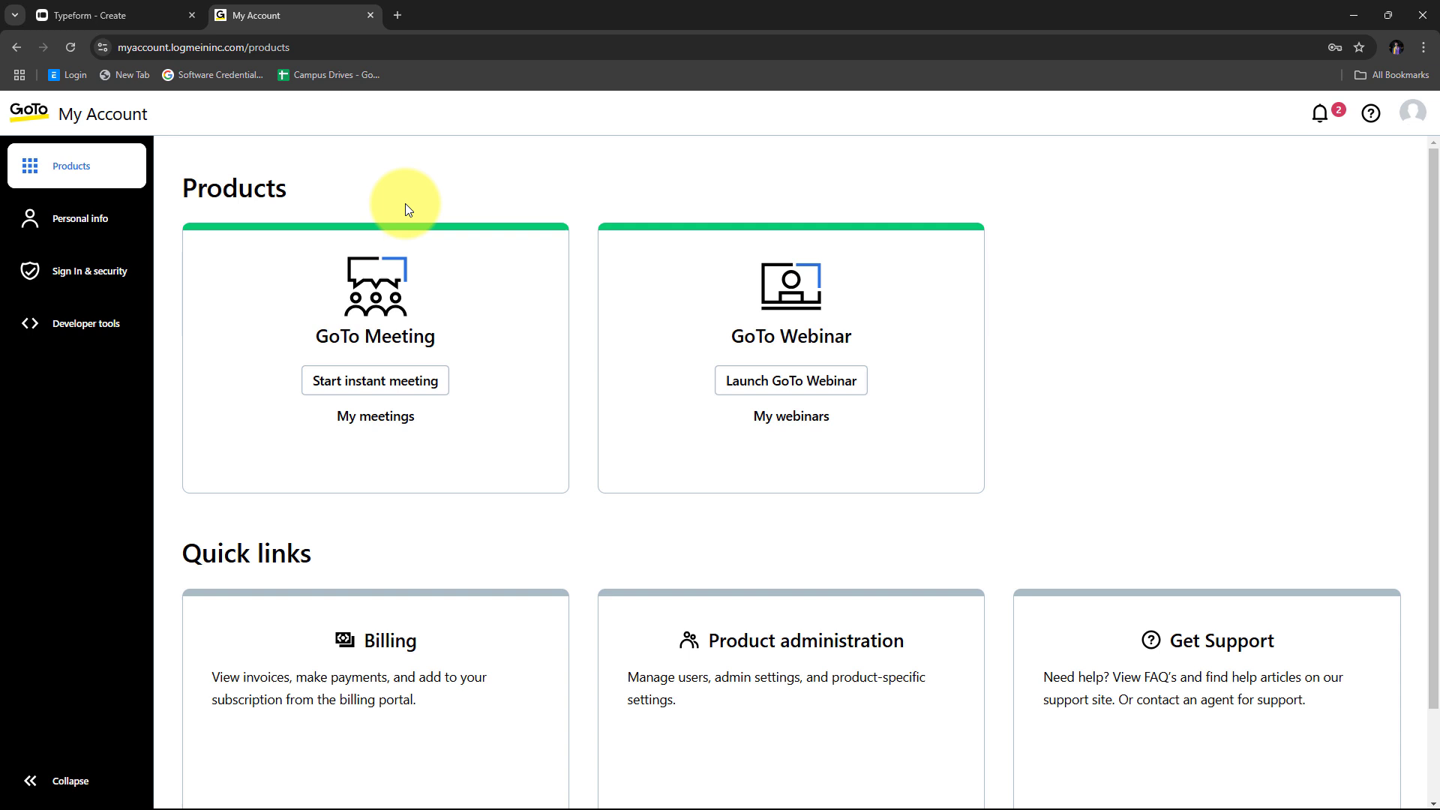
pyautogui.click(113, 15)
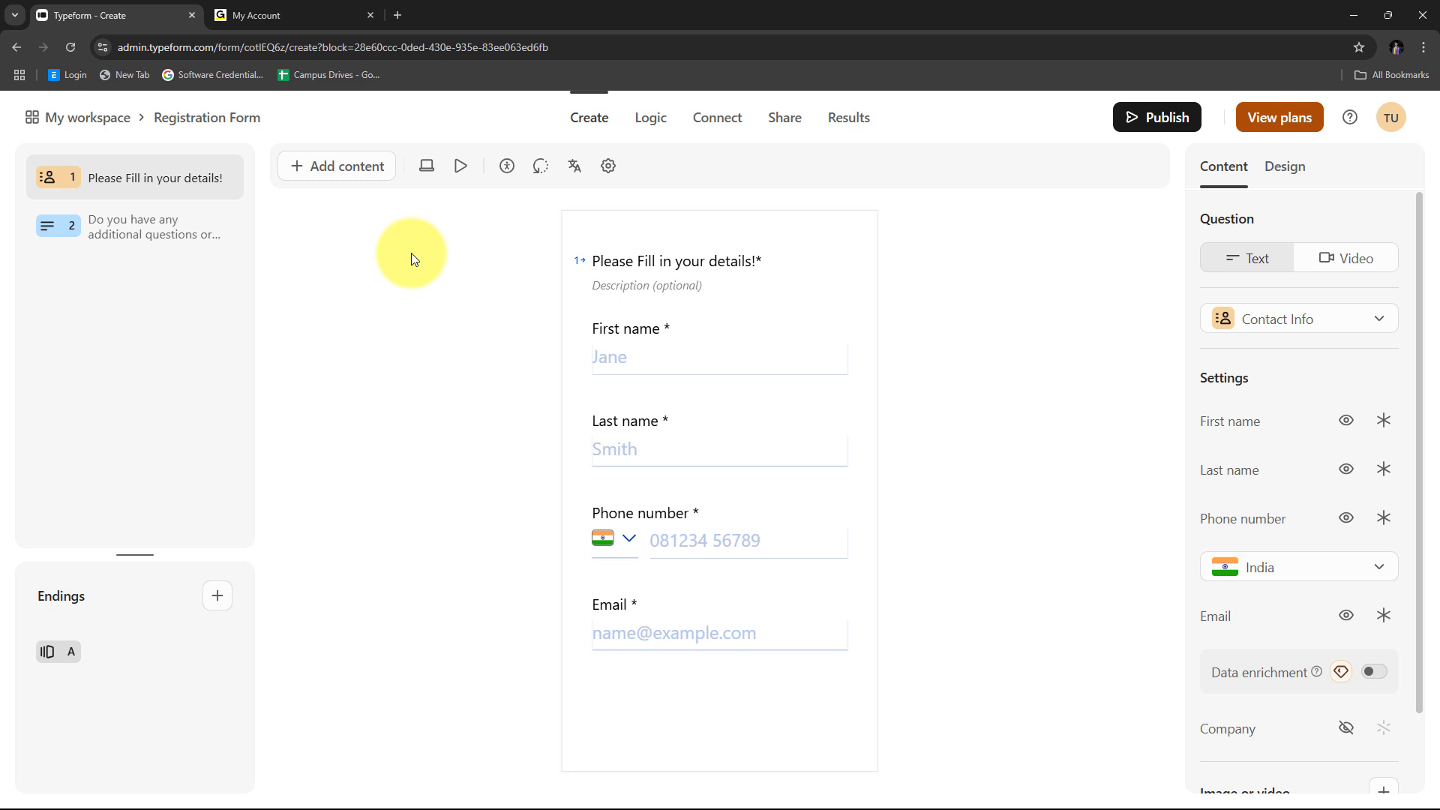
pyautogui.click(296, 12)
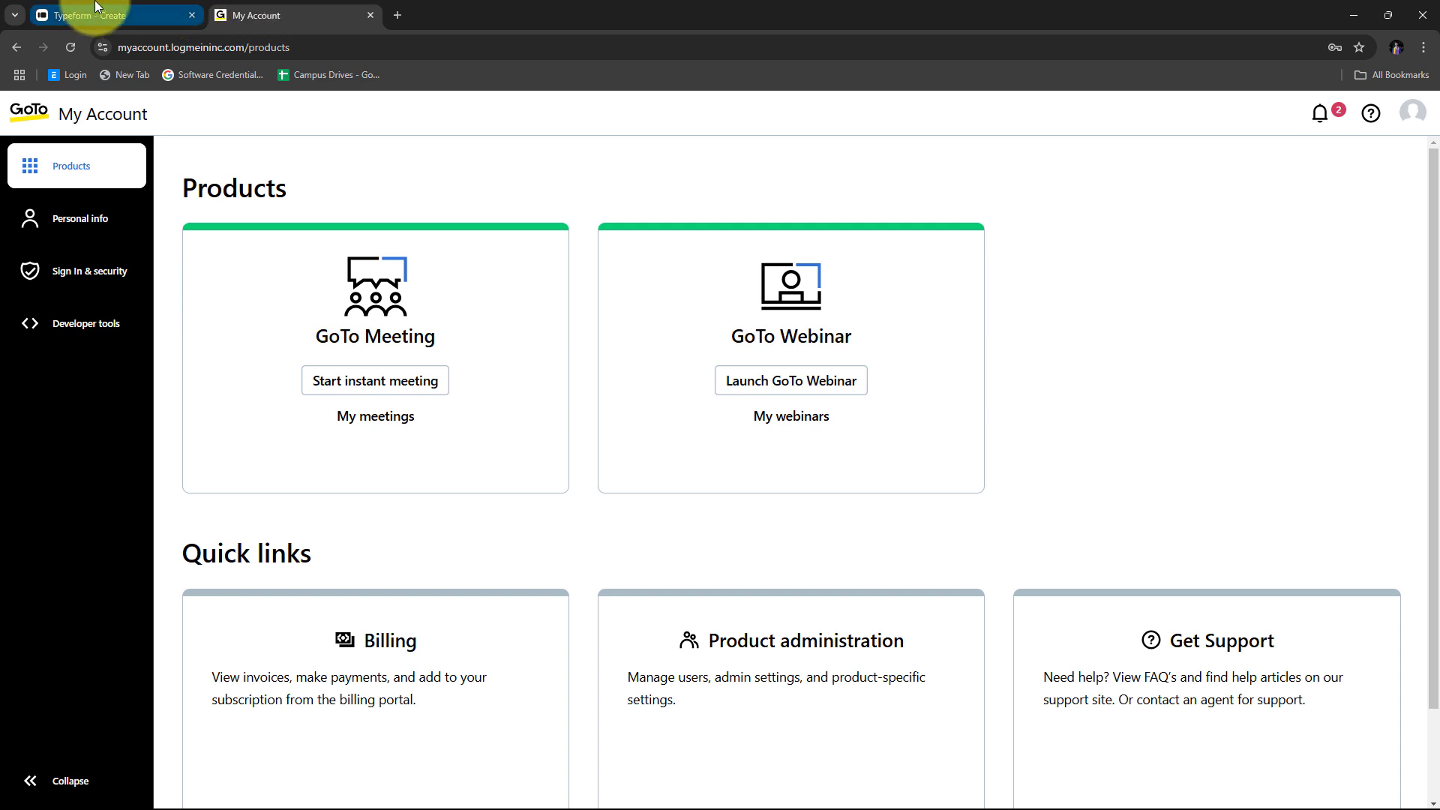
pyautogui.click(96, 9)
pyautogui.click(311, 14)
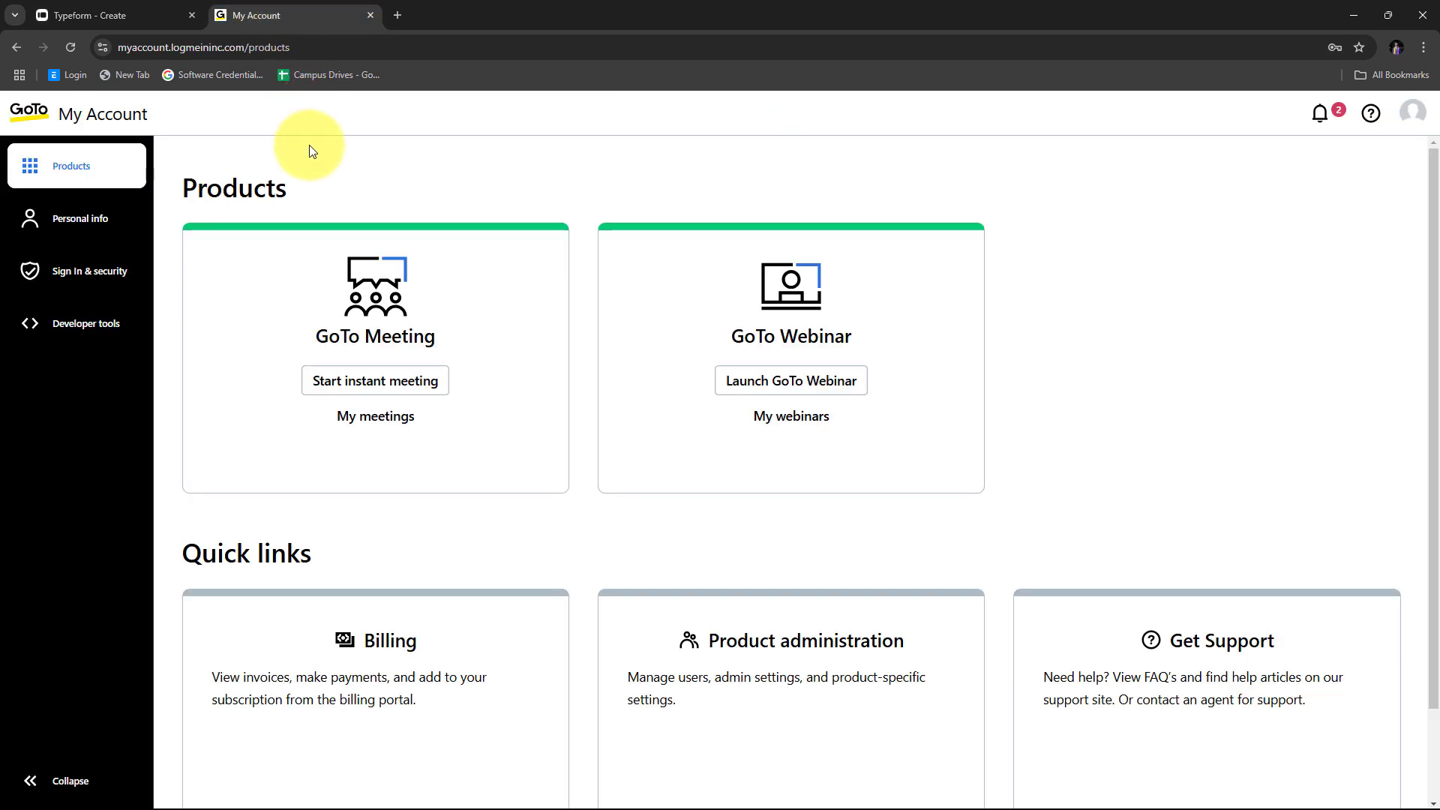
pyautogui.click(117, 18)
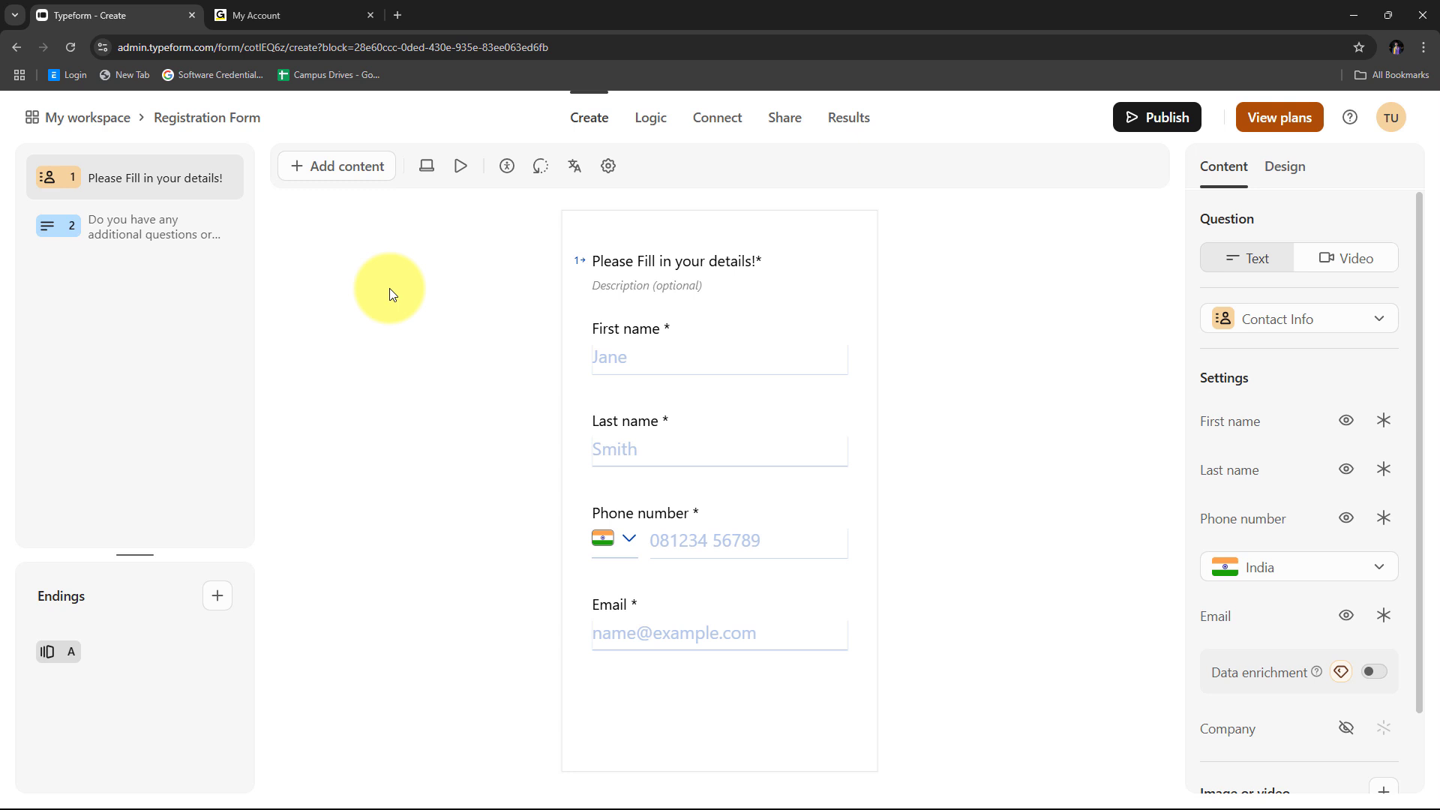
pyautogui.click(352, 13)
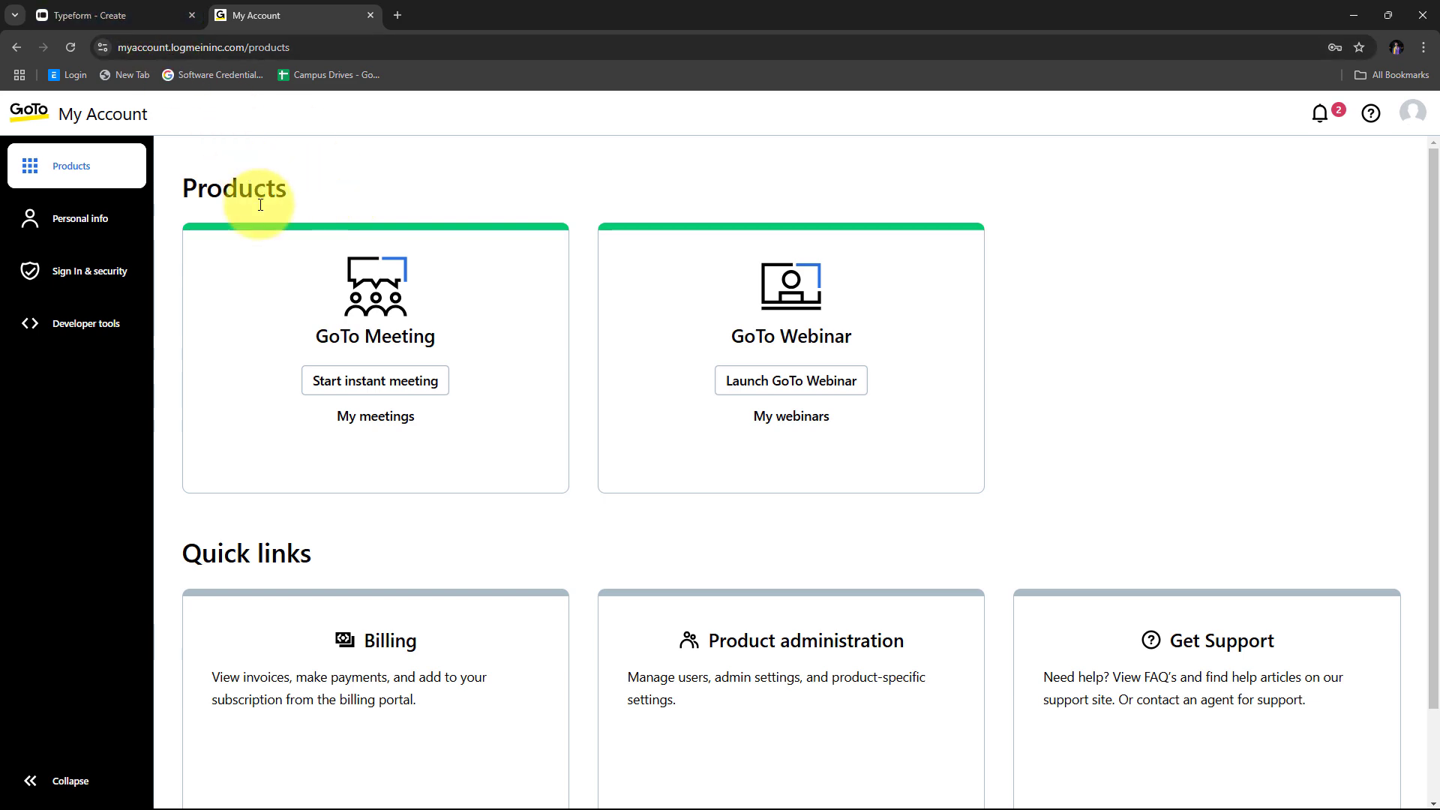
pyautogui.click(94, 16)
pyautogui.click(271, 14)
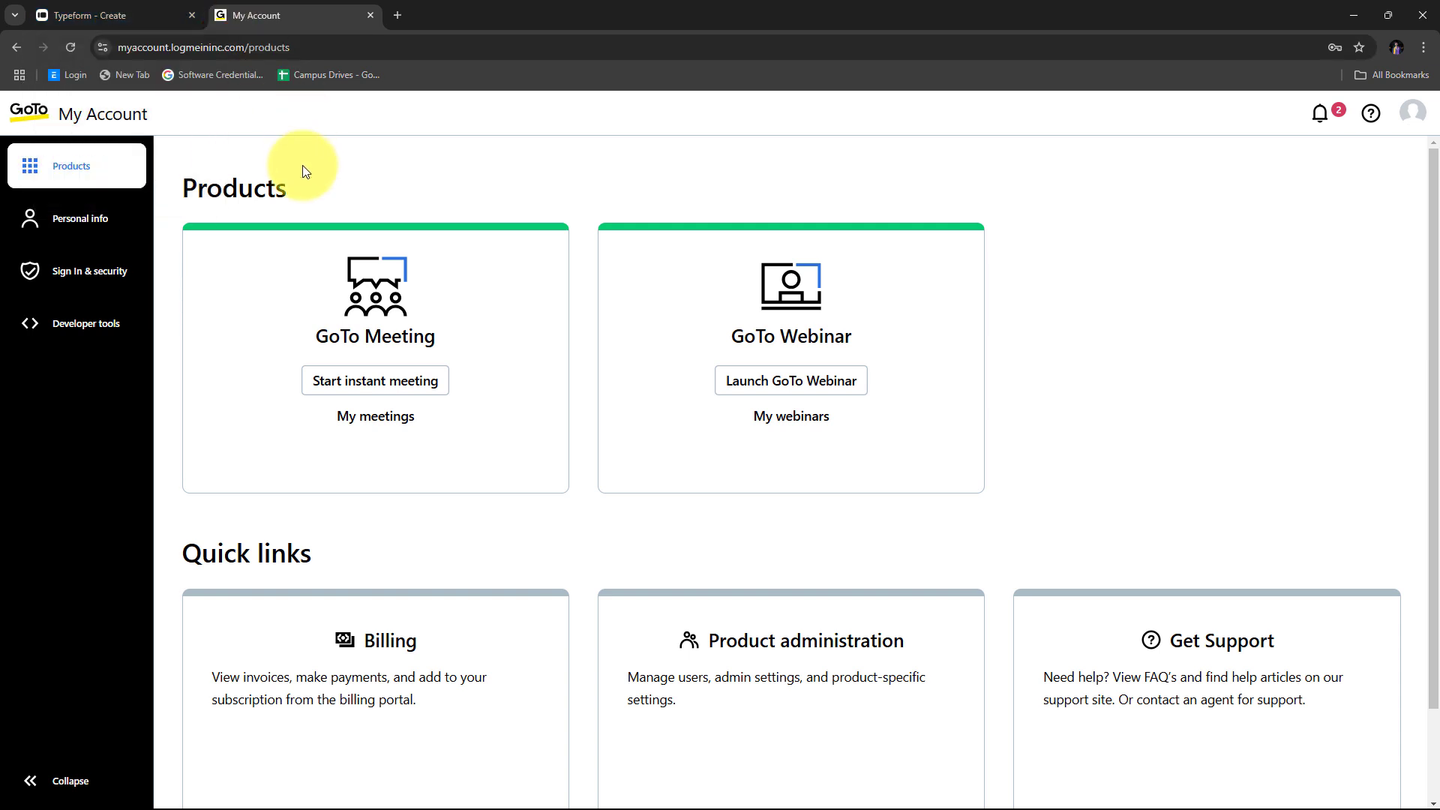
# Load pabbly.com/connect in a new Chrome tab to reach the All Pabbly Apps page
pyautogui.click(397, 16)
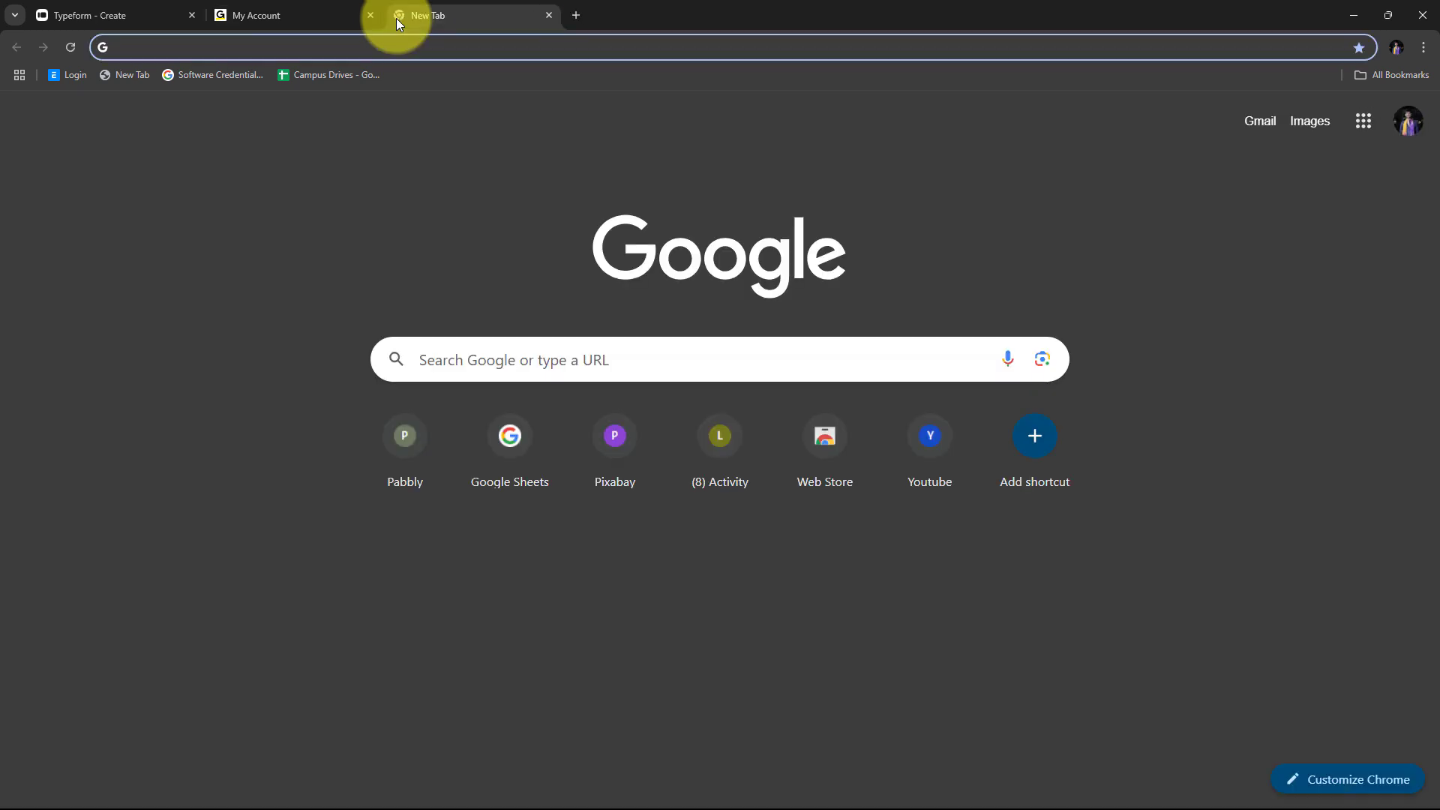
pyautogui.write('pa')
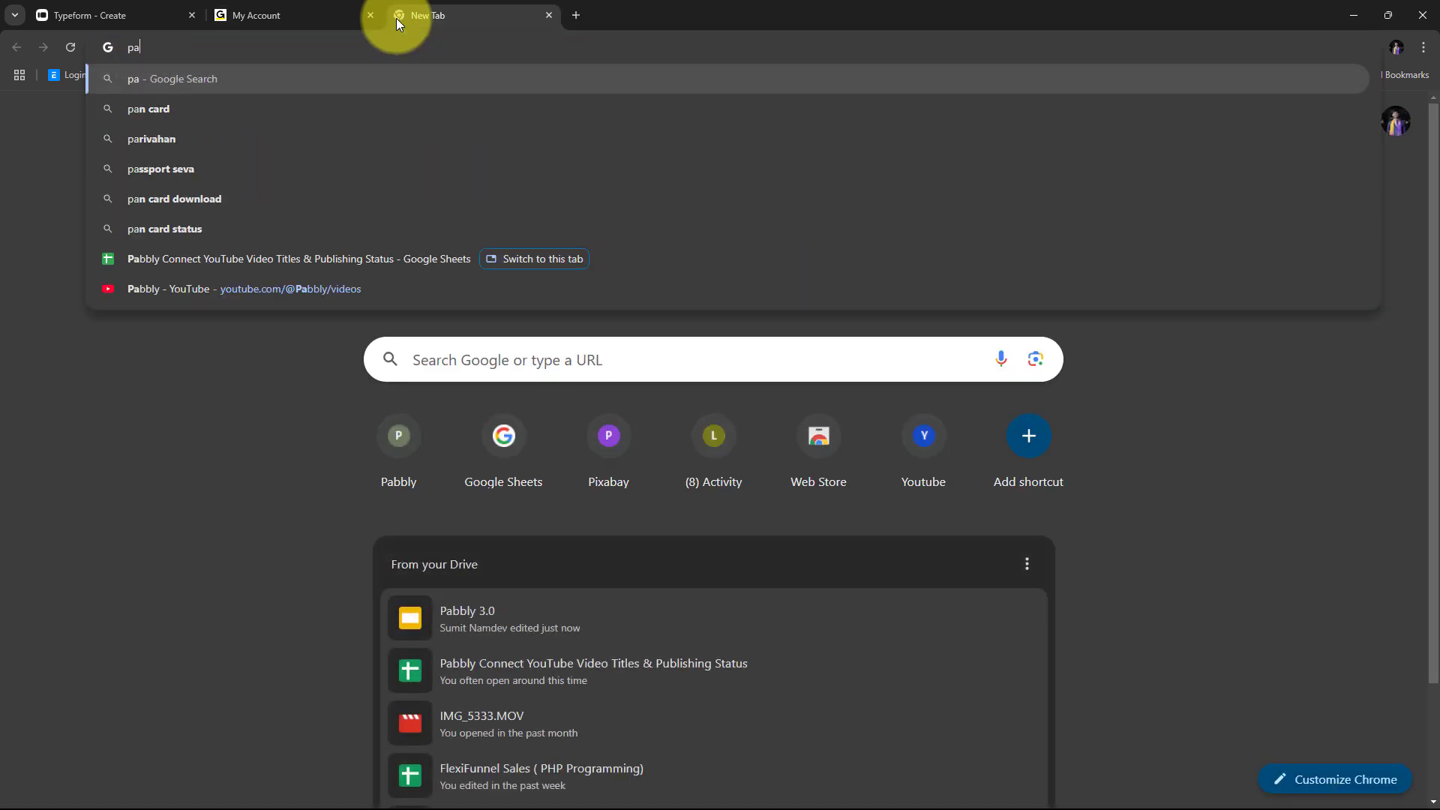
pyautogui.write('bbly.')
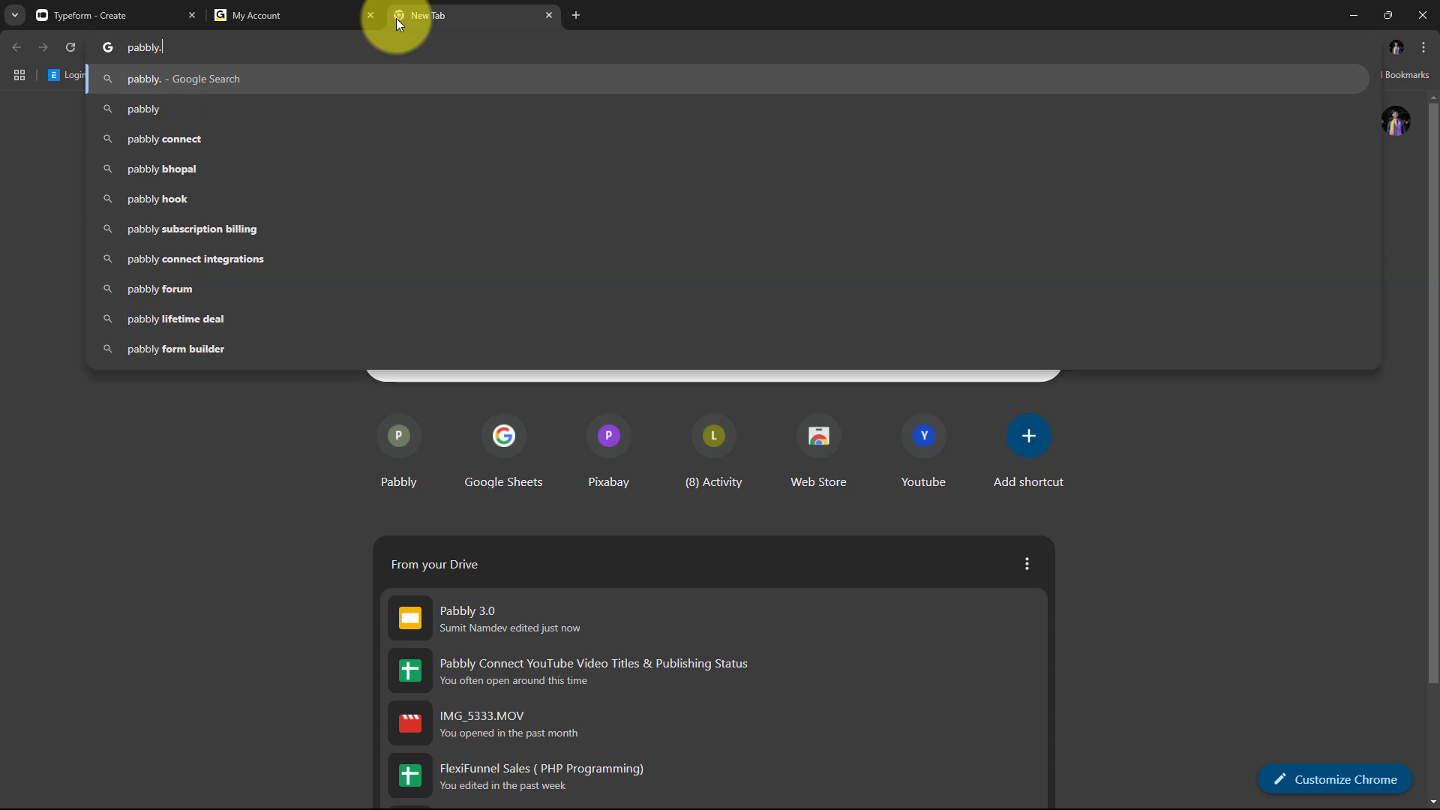
pyautogui.write('com/connect')
pyautogui.press('Return')
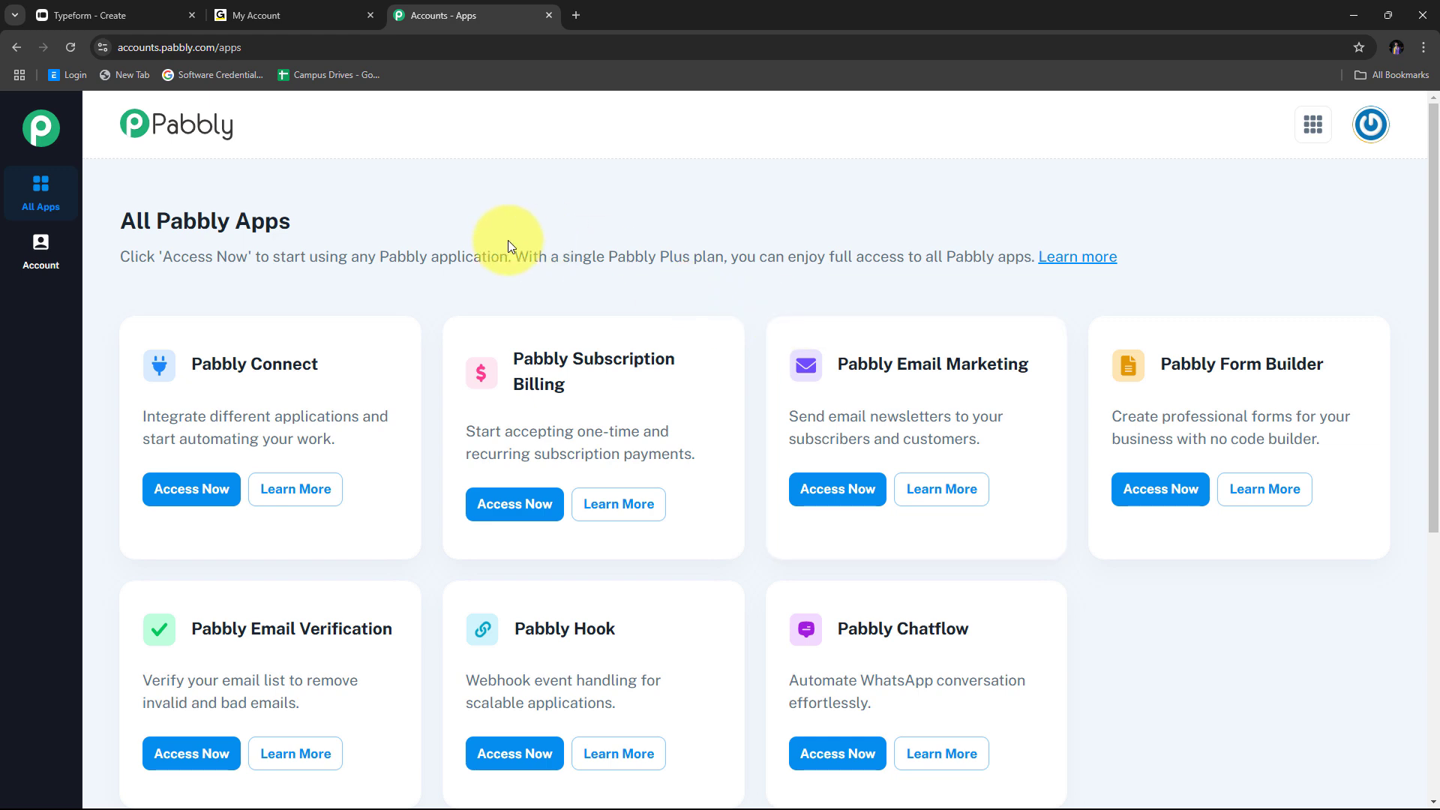
# Access Pabbly Connect from its card on the All Pabbly Apps page, opening its Dashboard
pyautogui.scroll(-2, 414, 260)
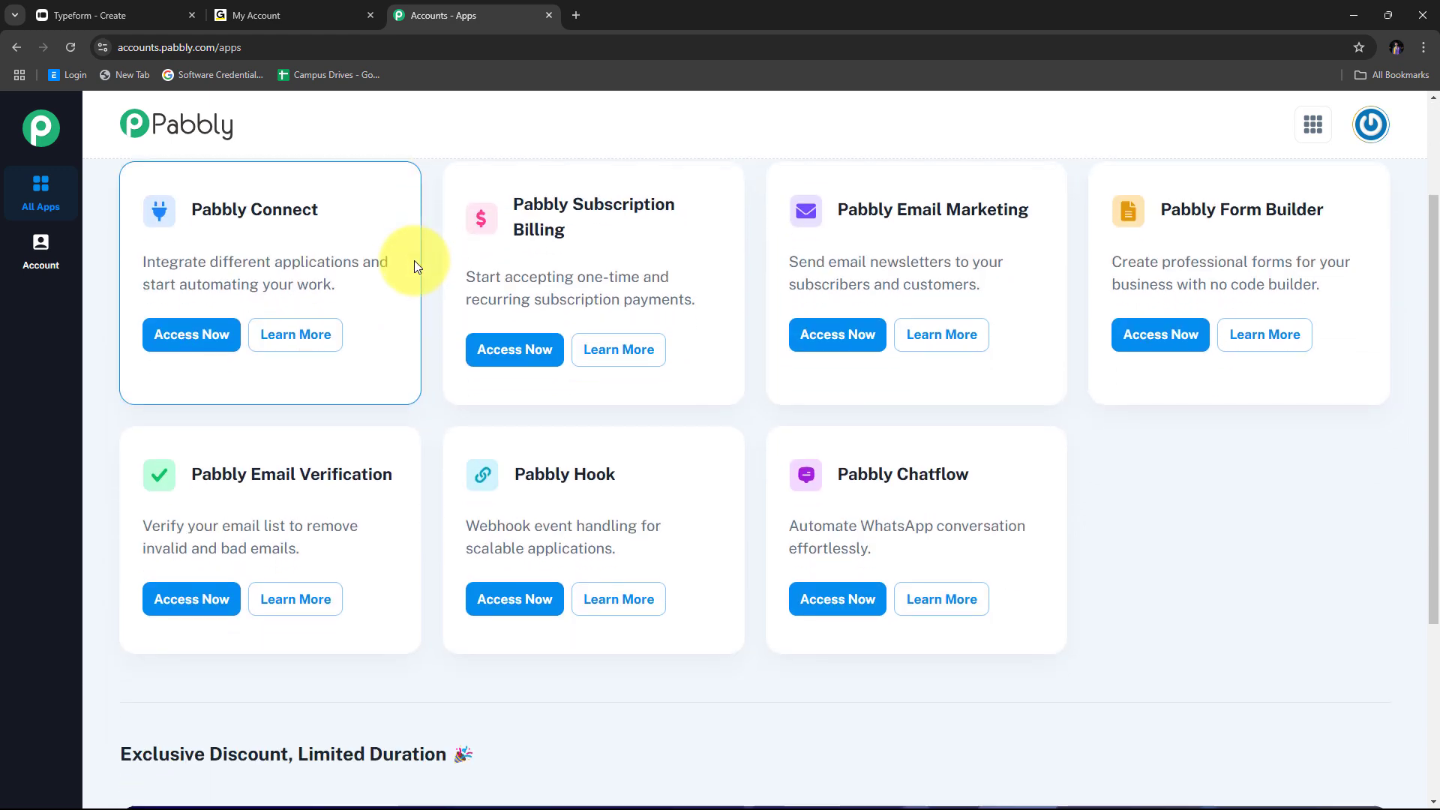
pyautogui.scroll(2, 414, 260)
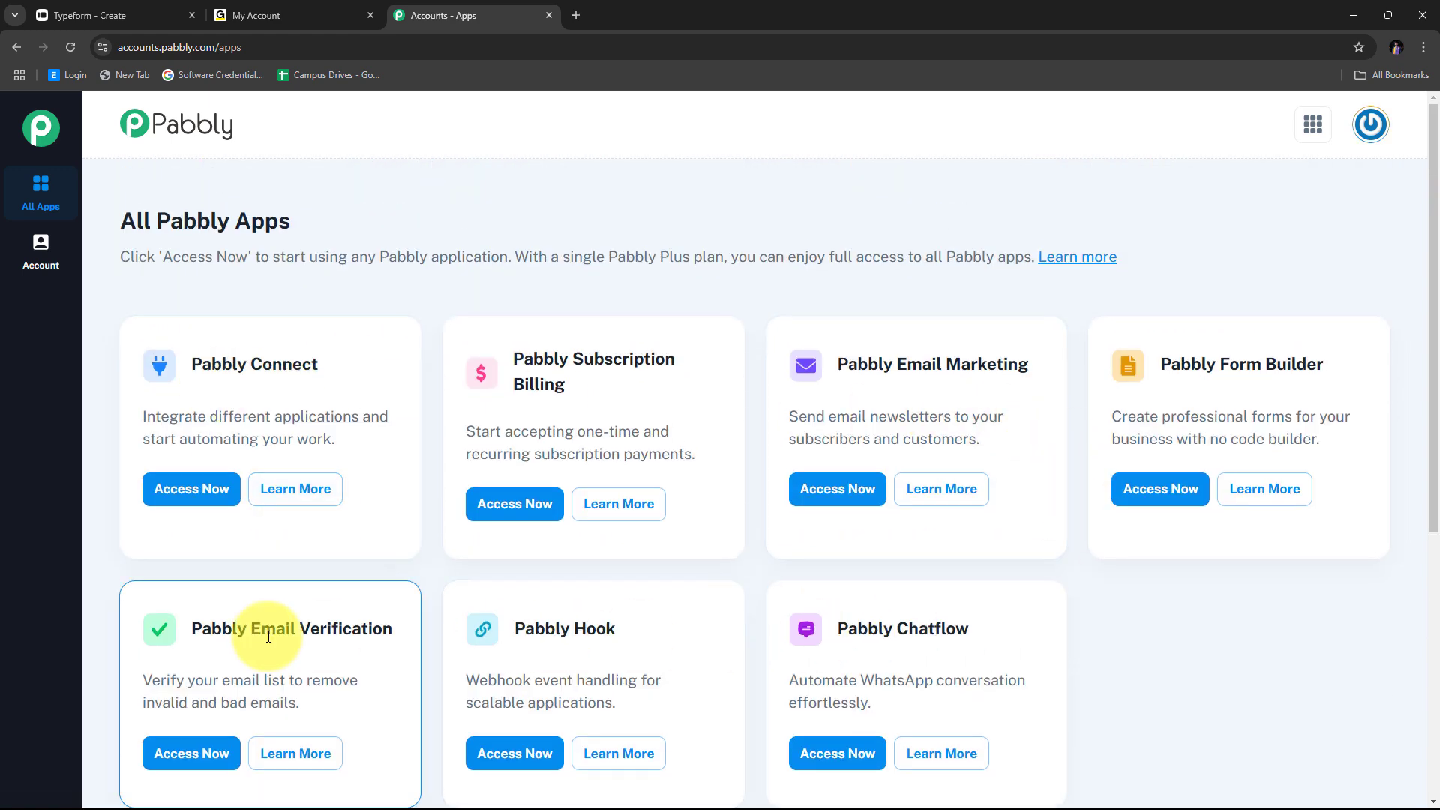
pyautogui.scroll(-1, 328, 433)
pyautogui.doubleClick(191, 289)
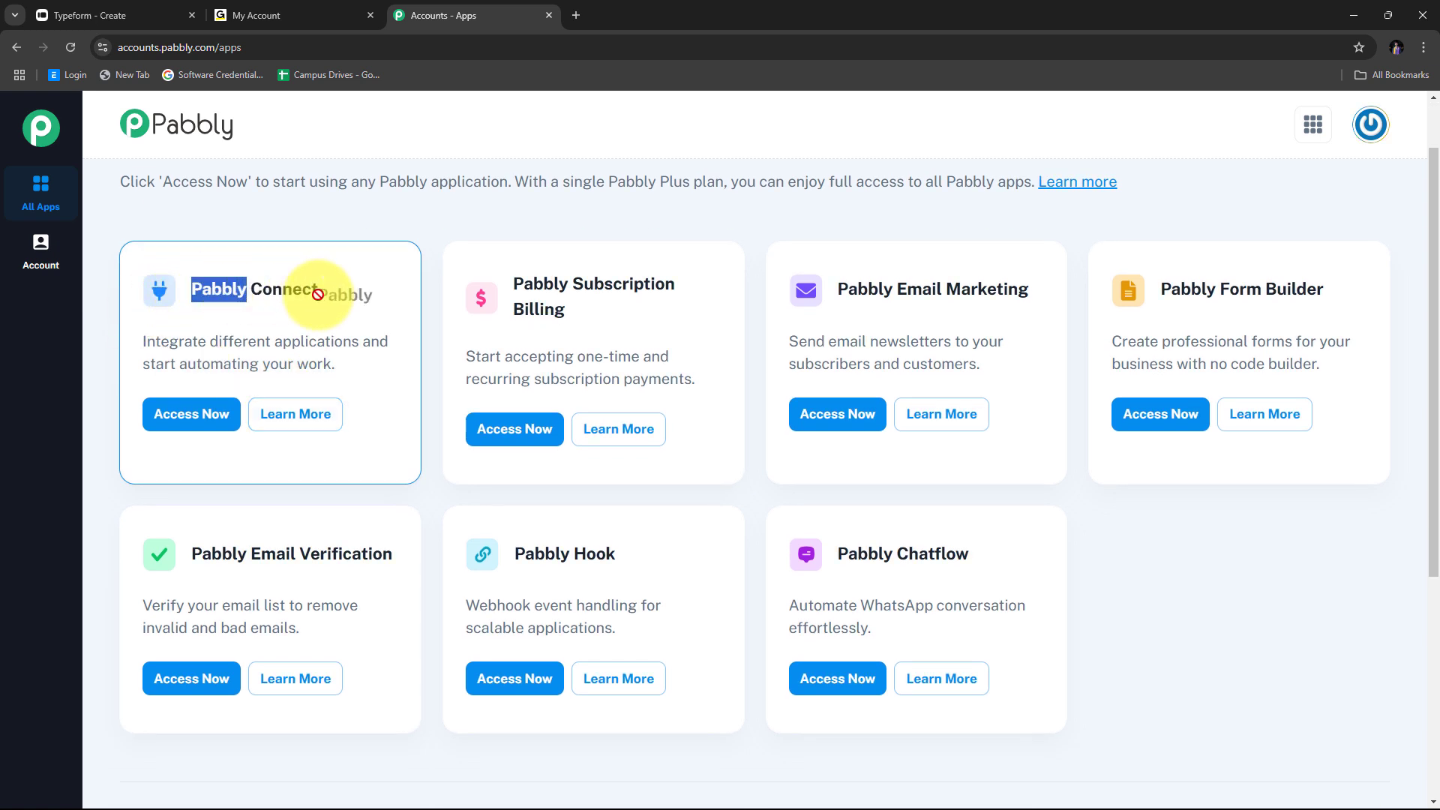
pyautogui.click(231, 325)
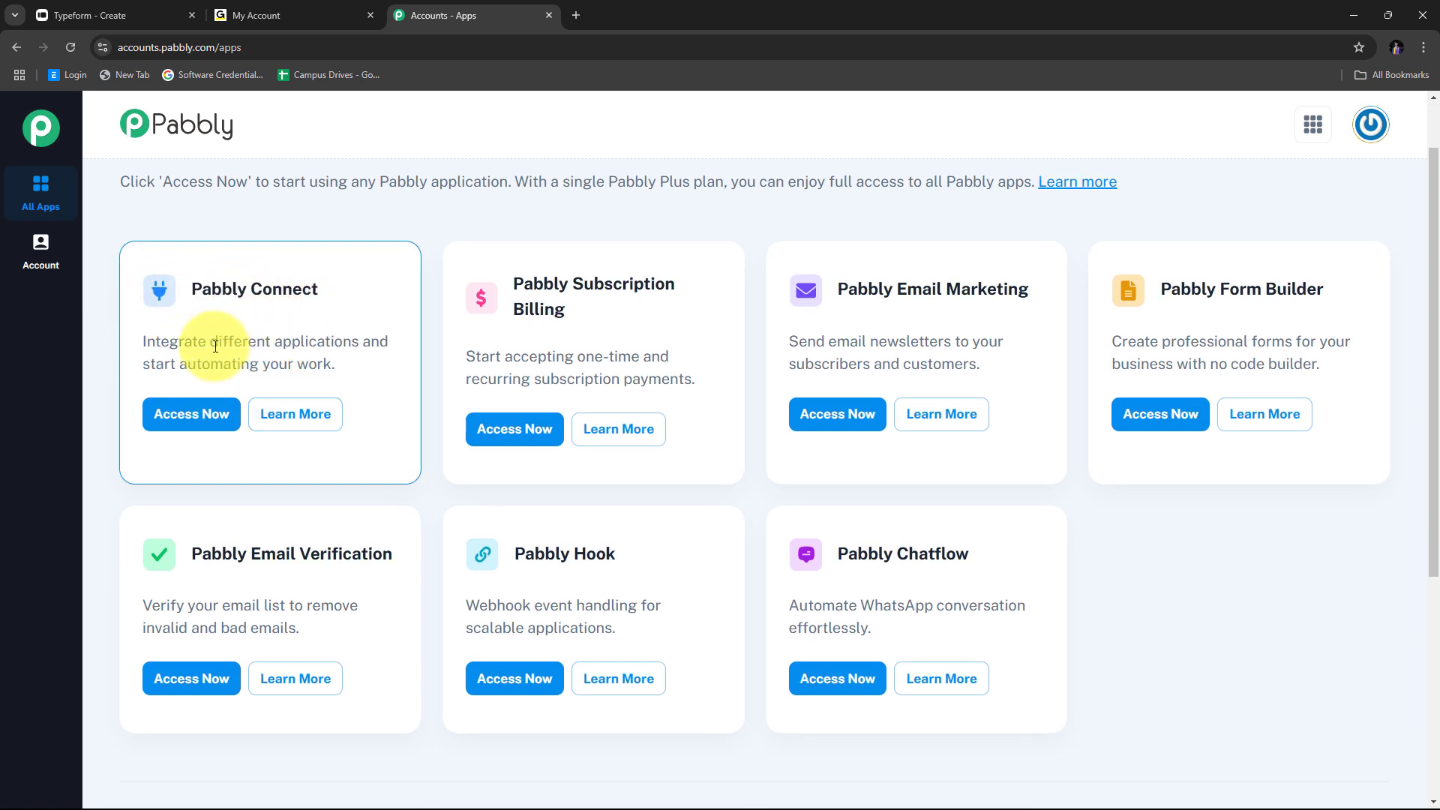
pyautogui.click(192, 423)
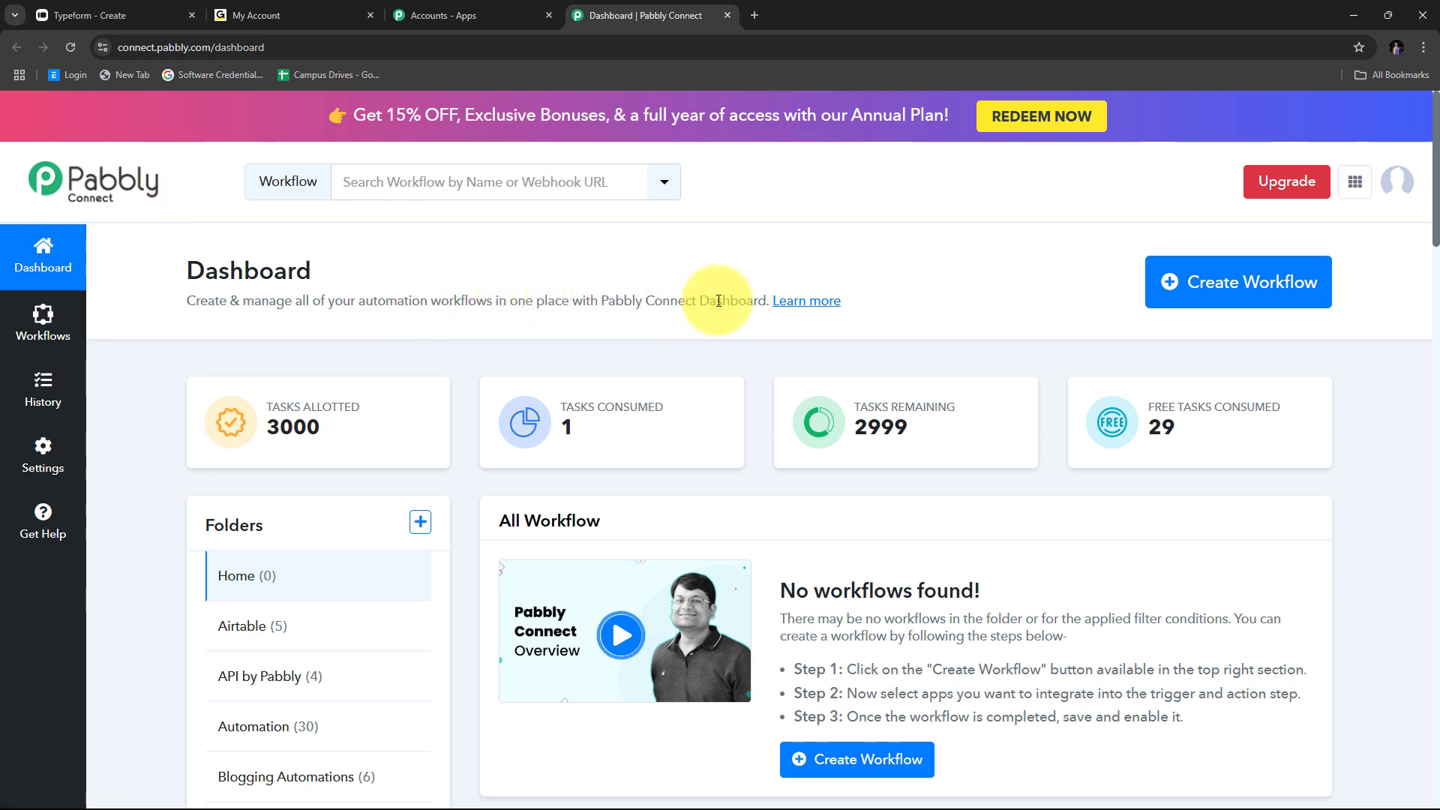
# Create a workflow named 'Add GoToWebinar Meeting Registrant on Typeform Submission' in the Automation folder
pyautogui.click(1196, 298)
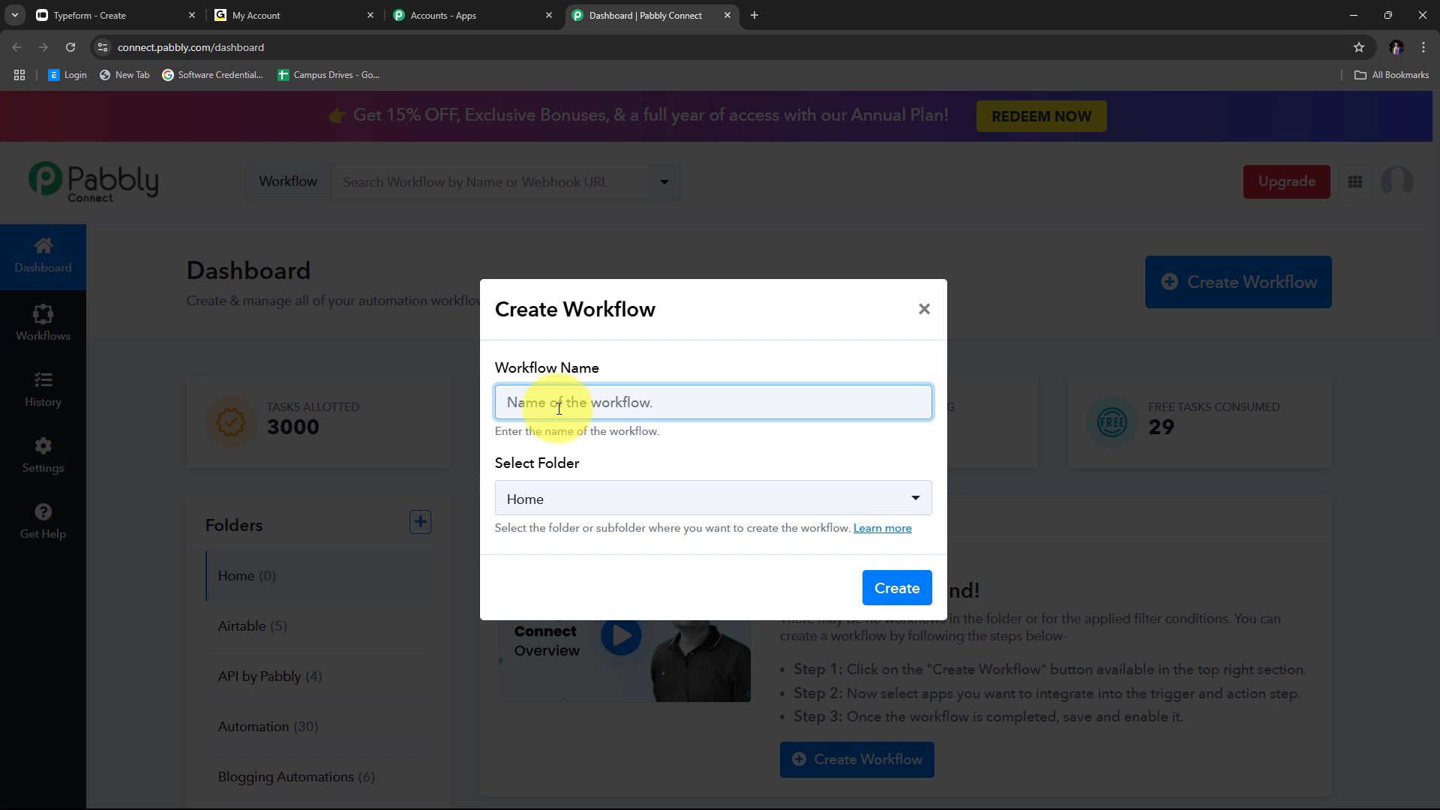
pyautogui.write('Add GoToWebinar Meeting Registrant on Typeform Submission')
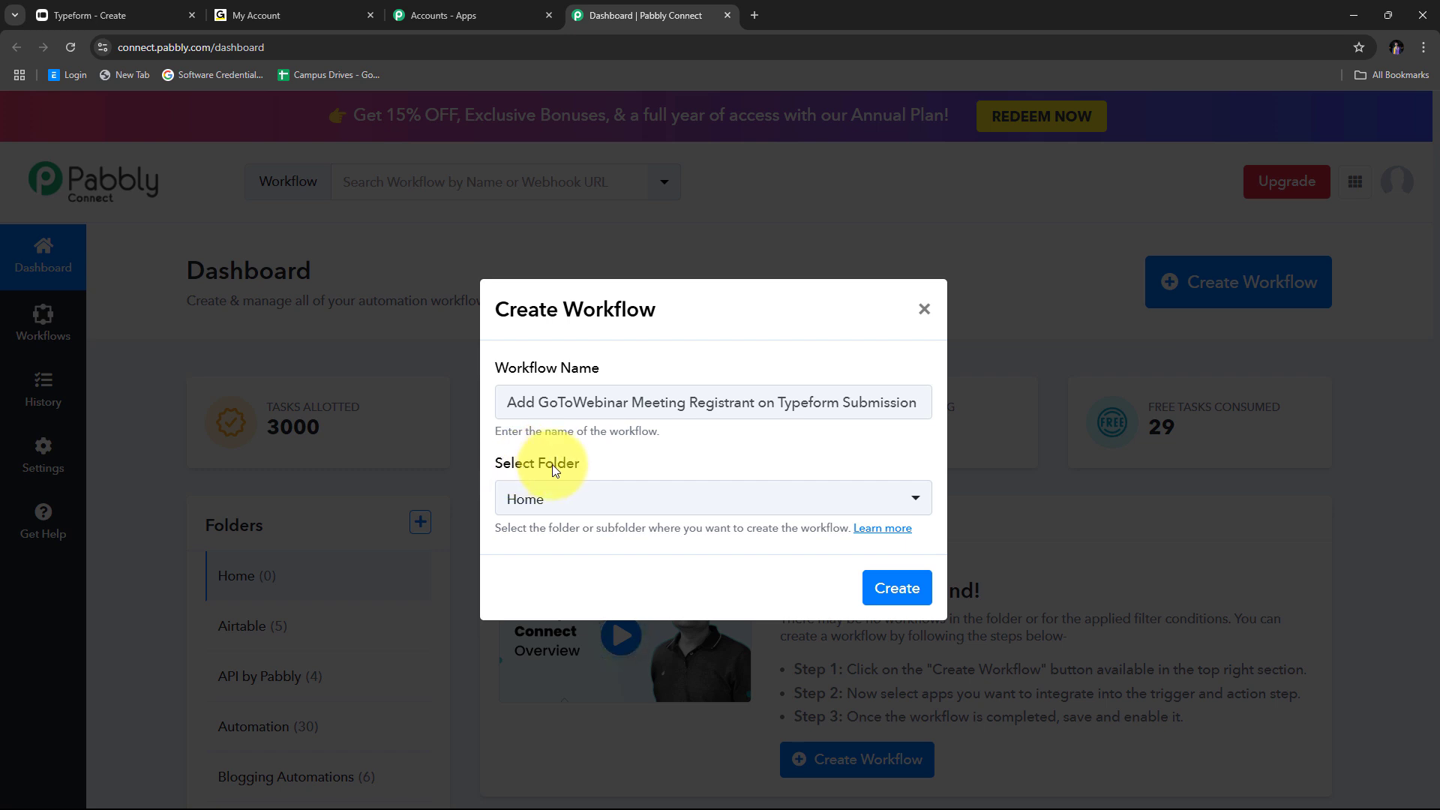
pyautogui.click(730, 504)
pyautogui.scroll(-3, 653, 289)
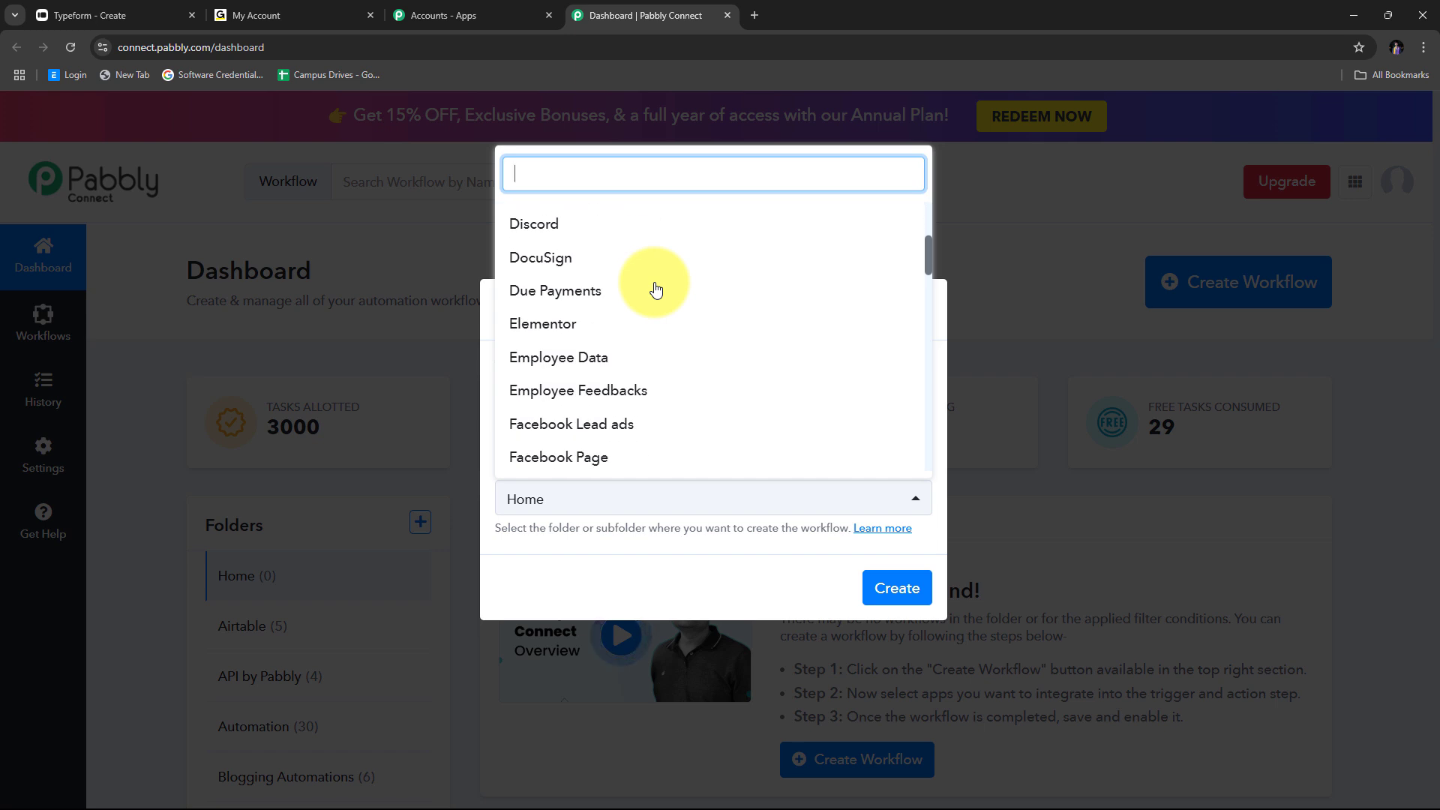
pyautogui.scroll(3, 656, 289)
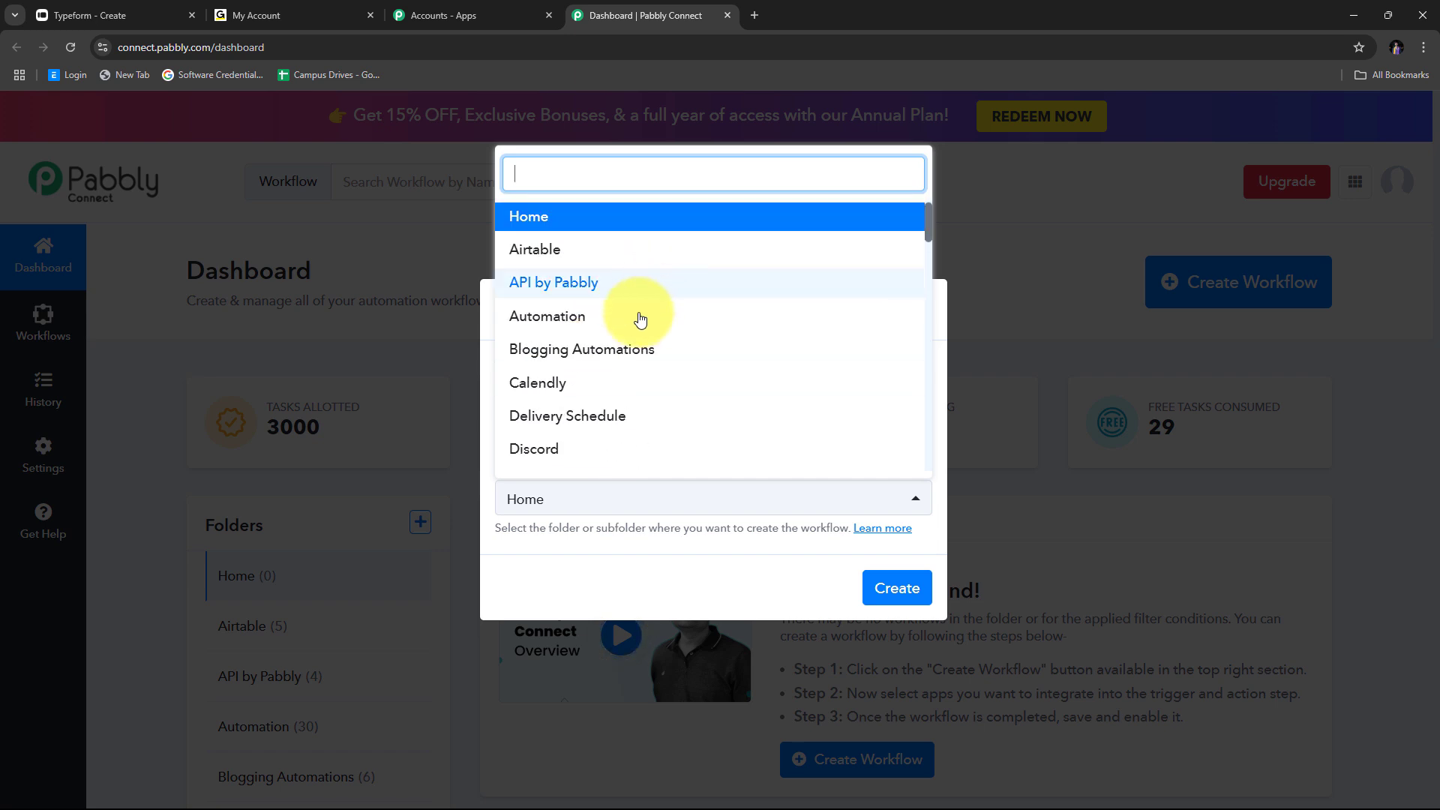
pyautogui.click(550, 324)
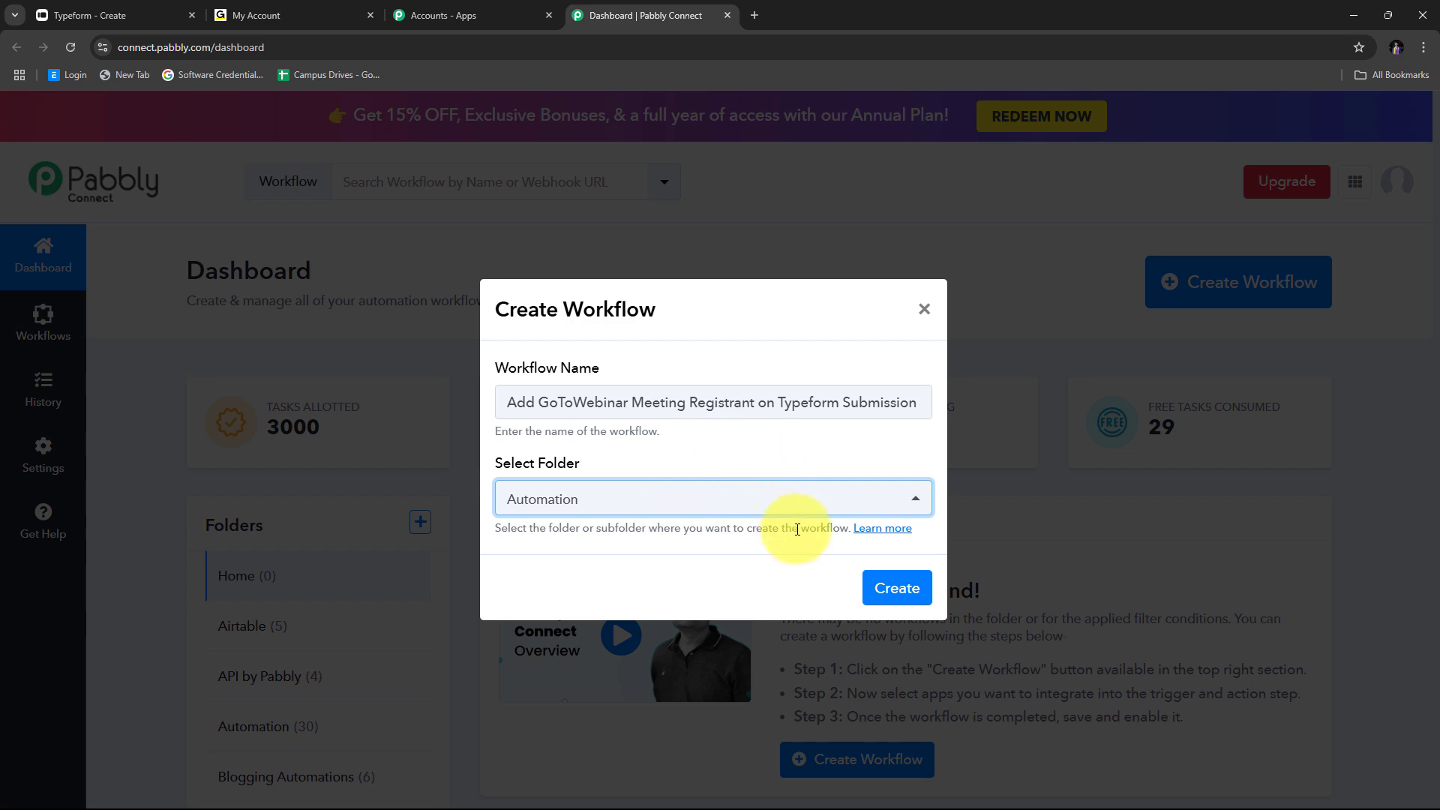
pyautogui.click(895, 588)
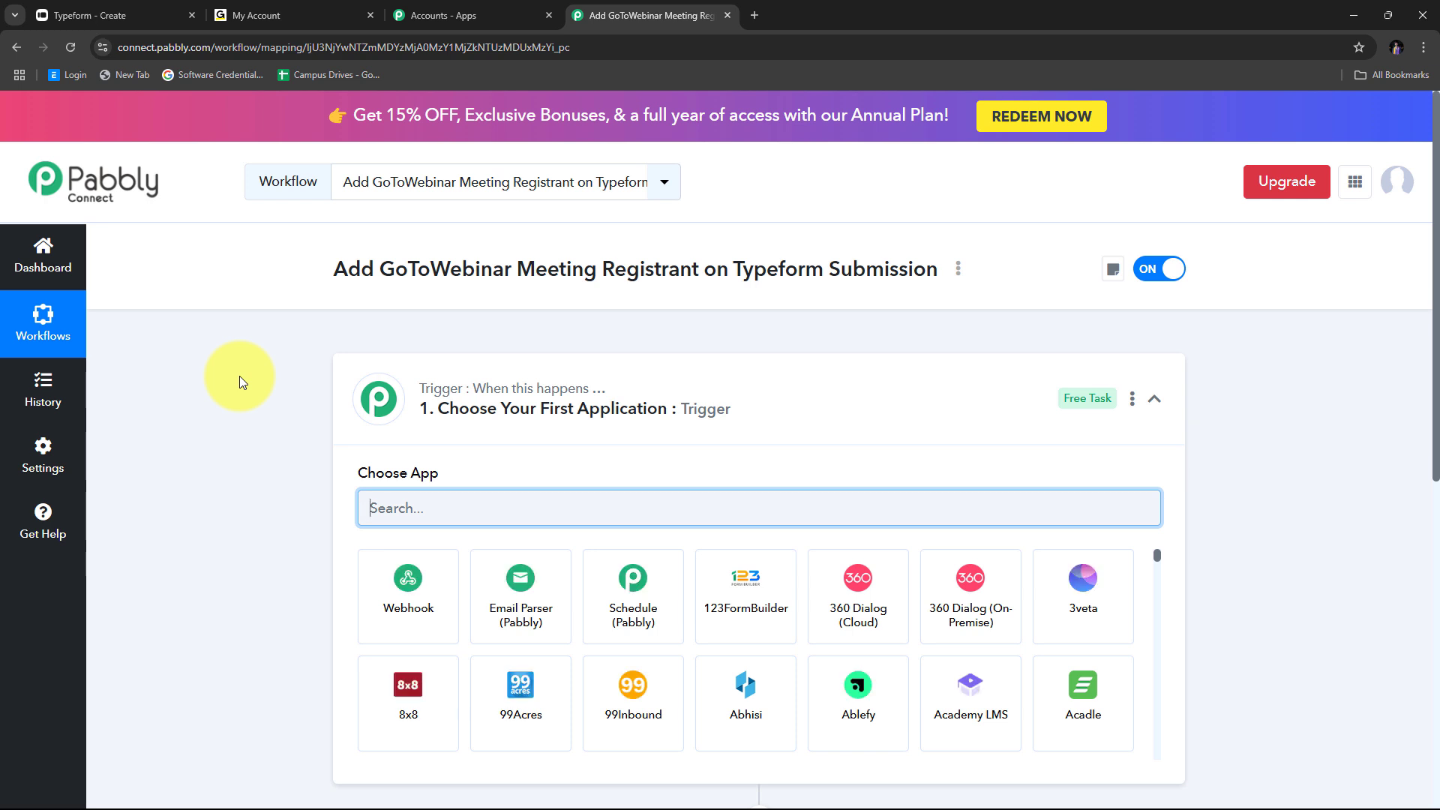
pyautogui.scroll(-3, 241, 375)
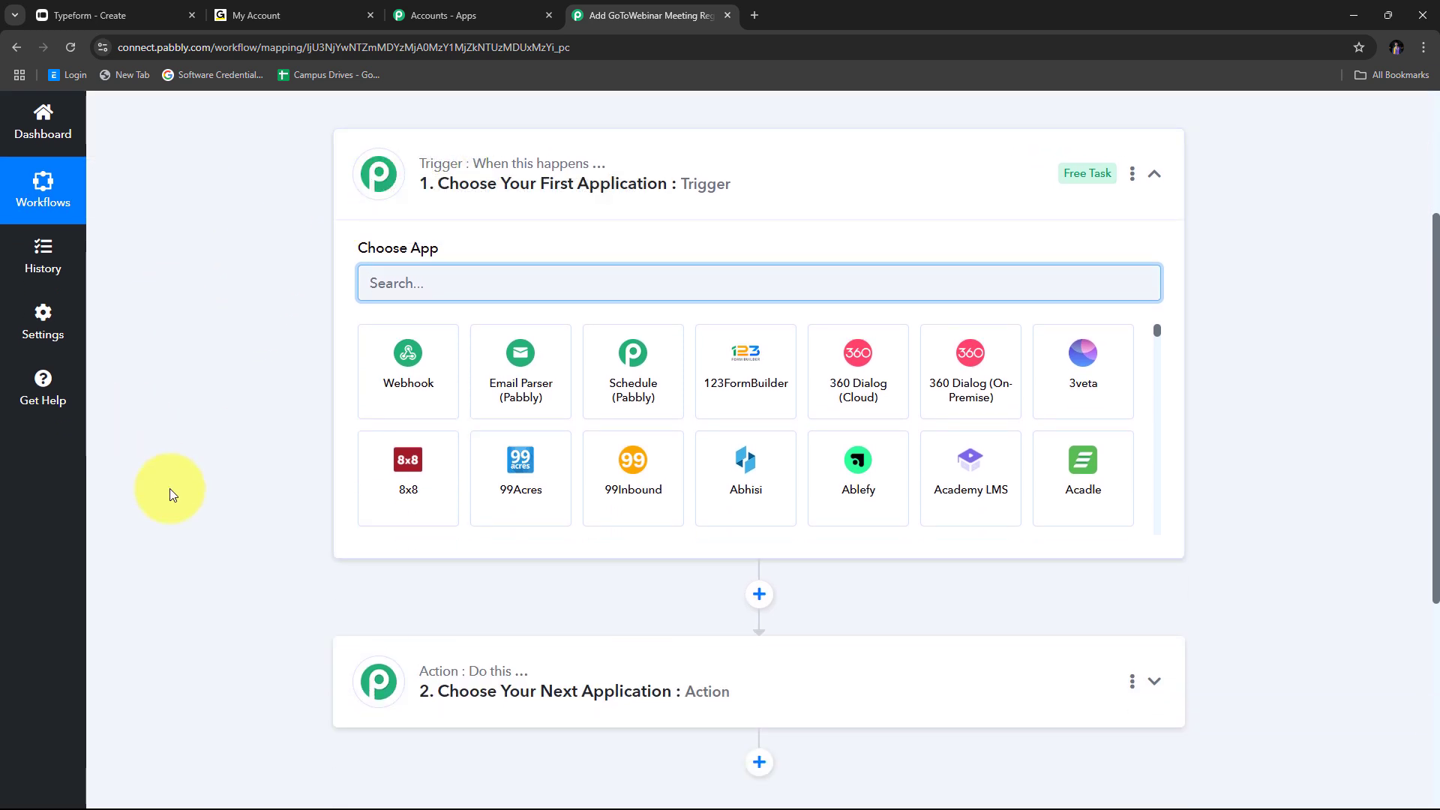
pyautogui.scroll(1, 368, 360)
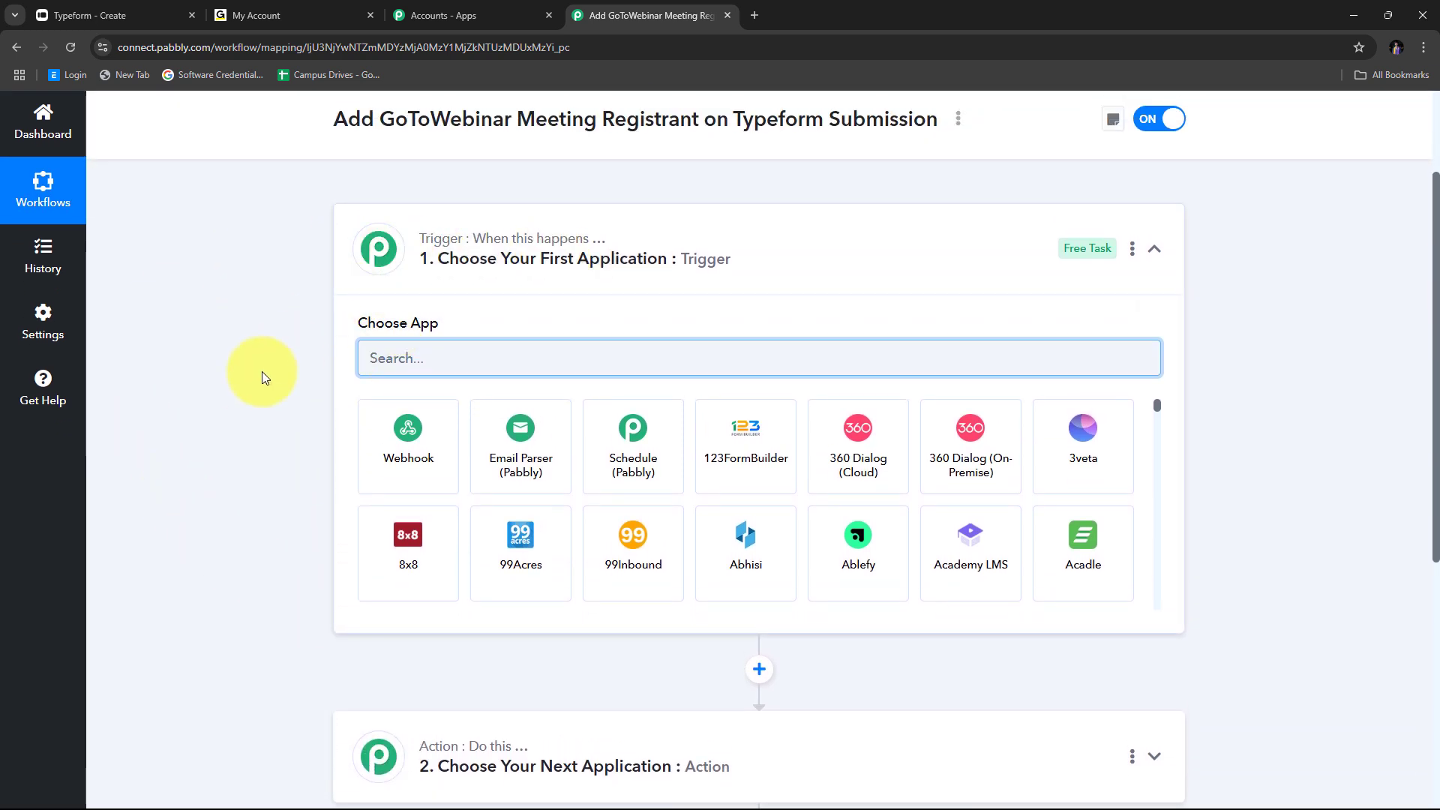
pyautogui.scroll(-2, 274, 465)
pyautogui.scroll(1, 276, 255)
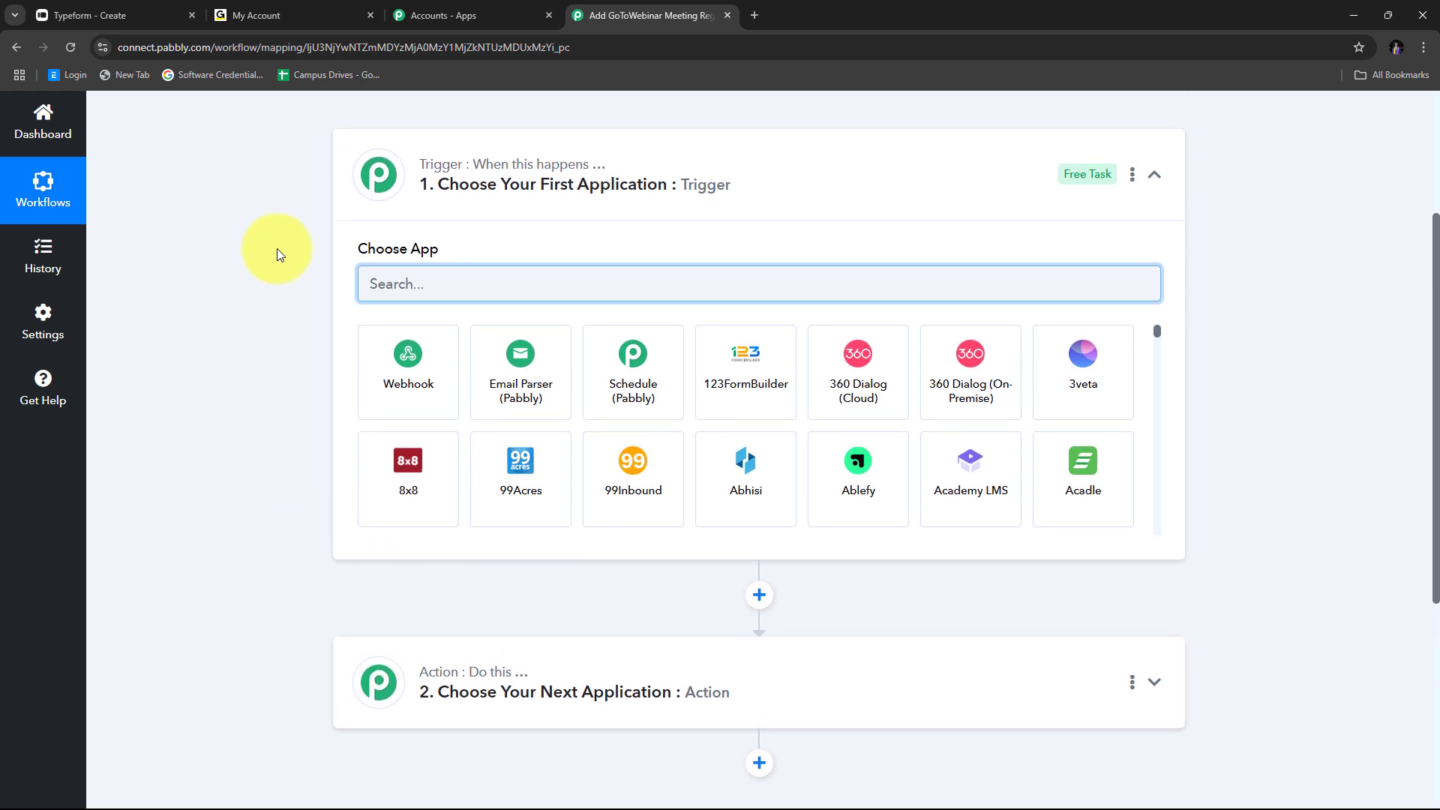
pyautogui.scroll(1, 322, 299)
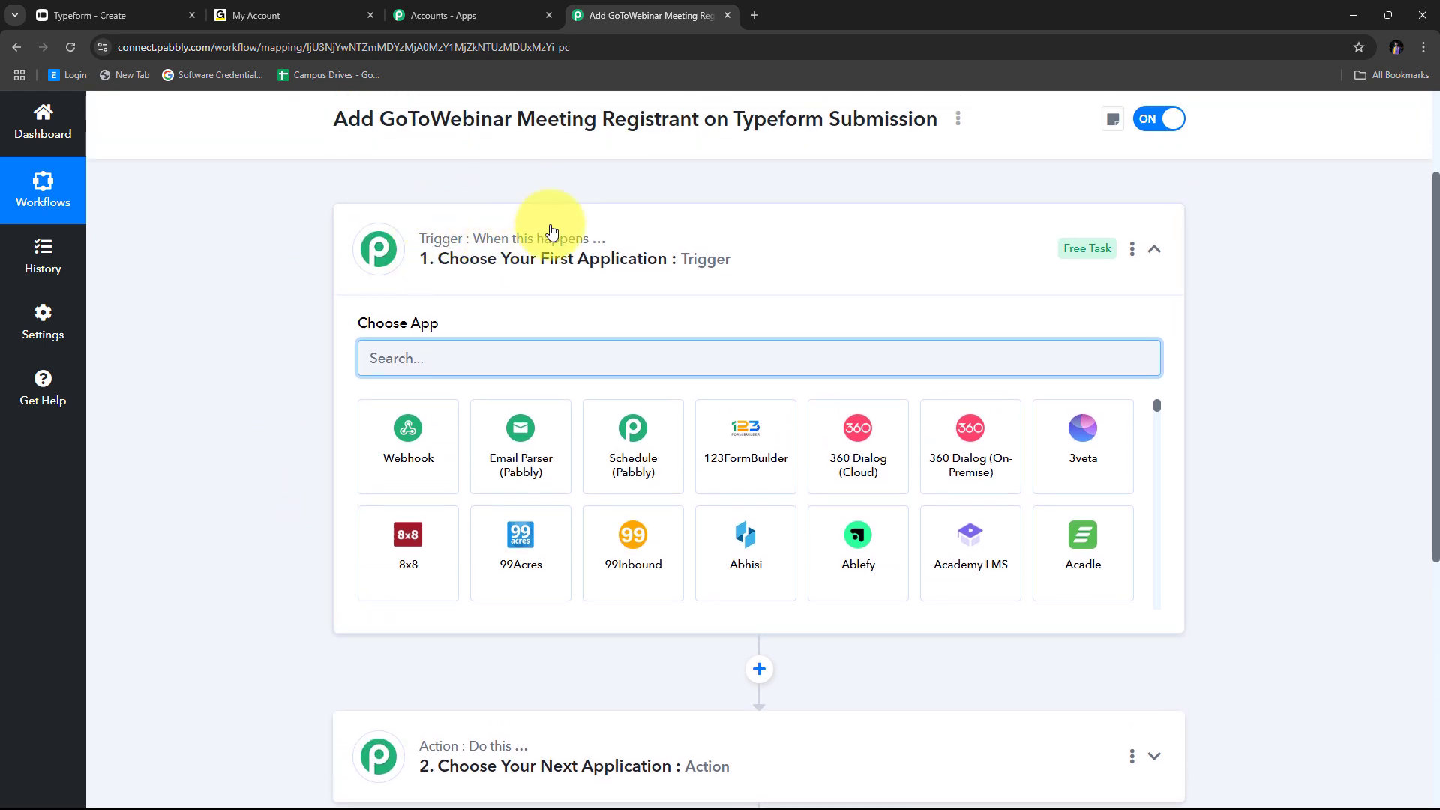
pyautogui.scroll(-2, 423, 530)
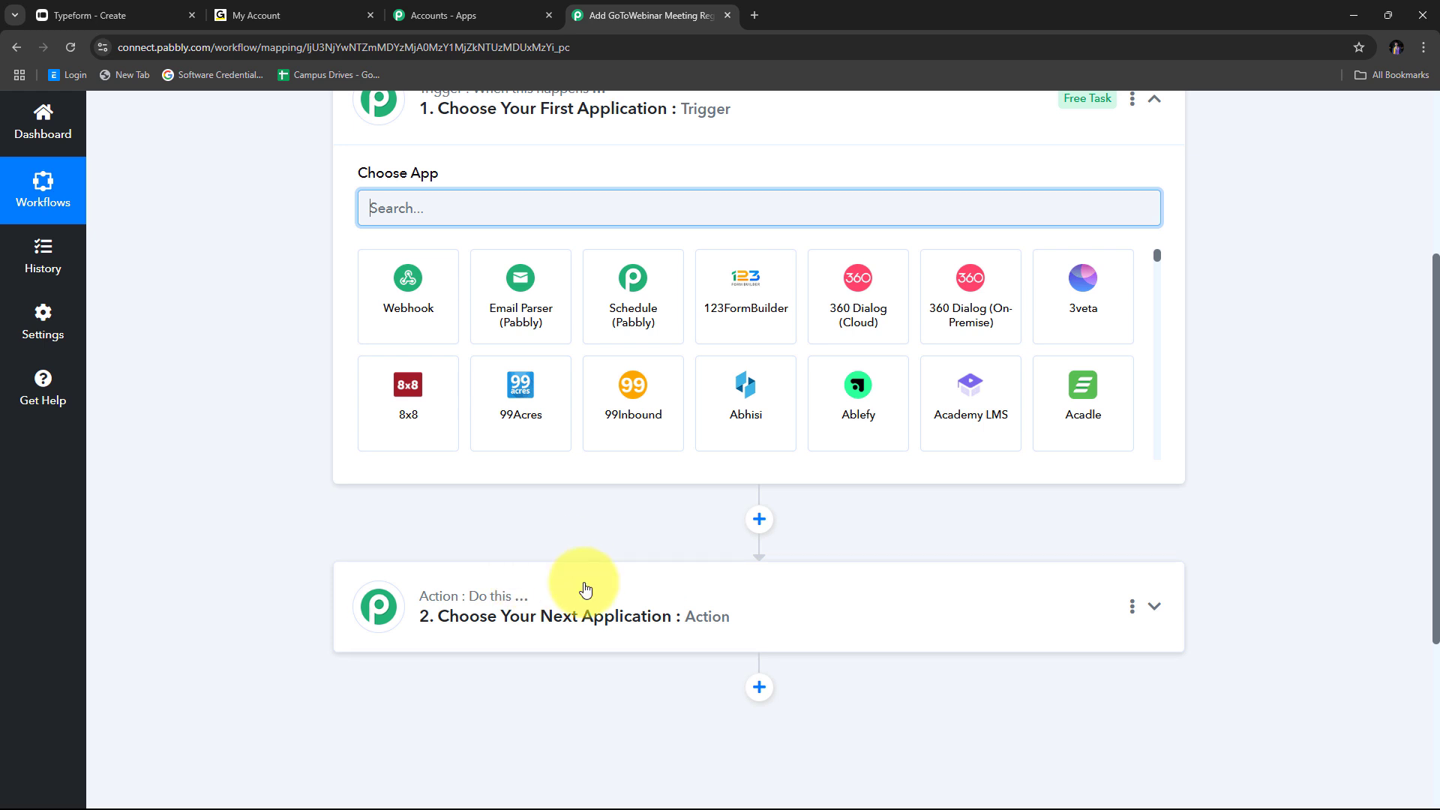
pyautogui.scroll(2, 330, 439)
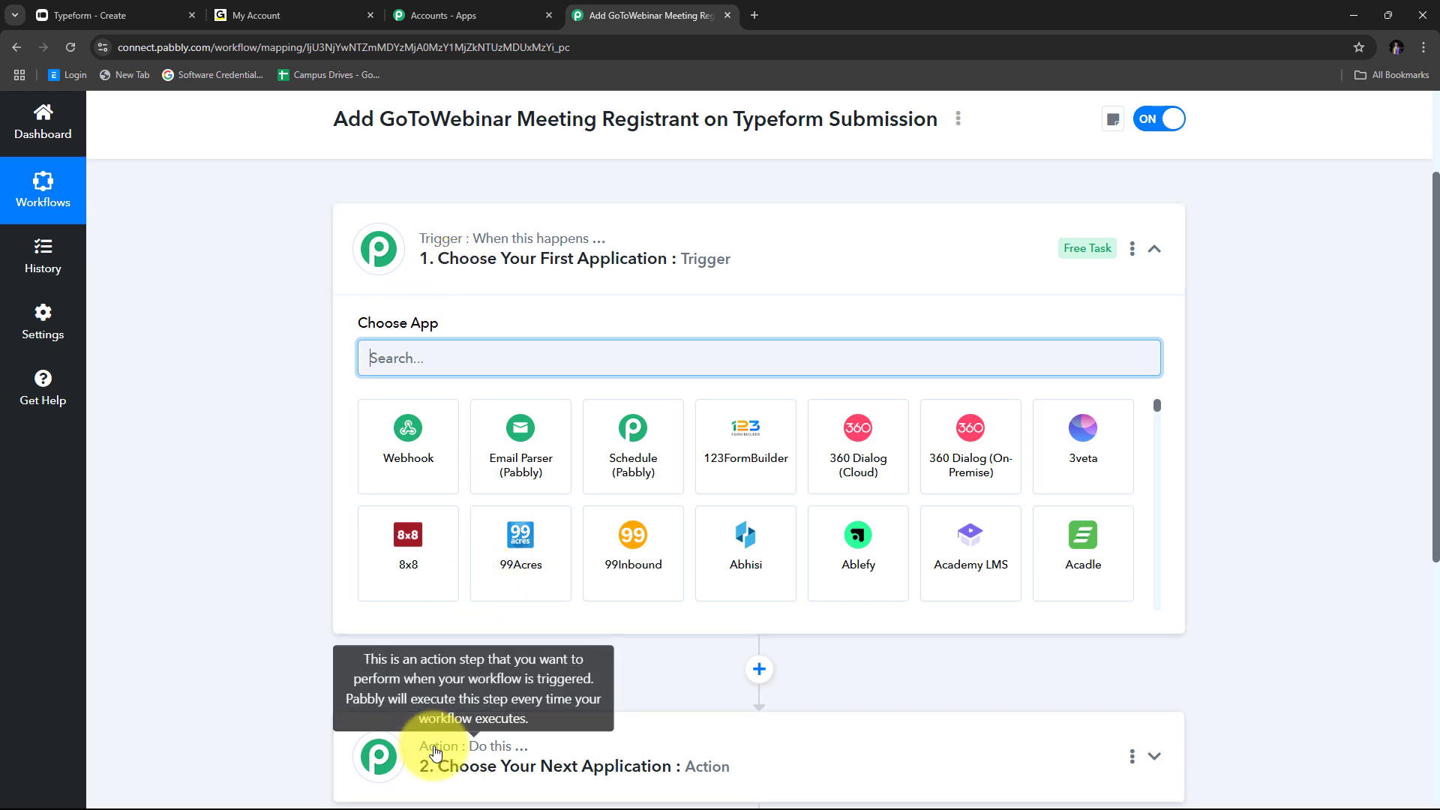
pyautogui.scroll(2, 360, 386)
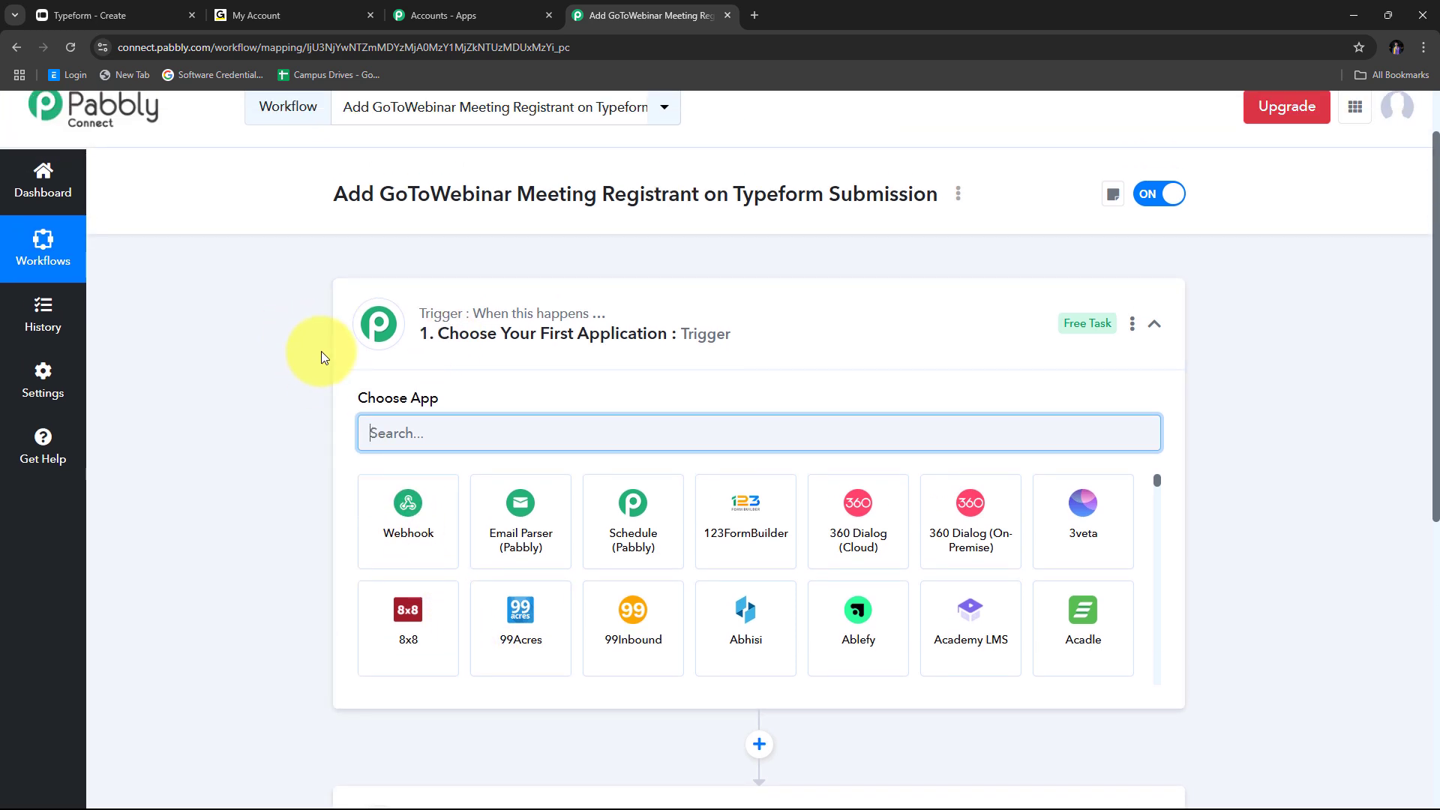
pyautogui.scroll(1, 321, 351)
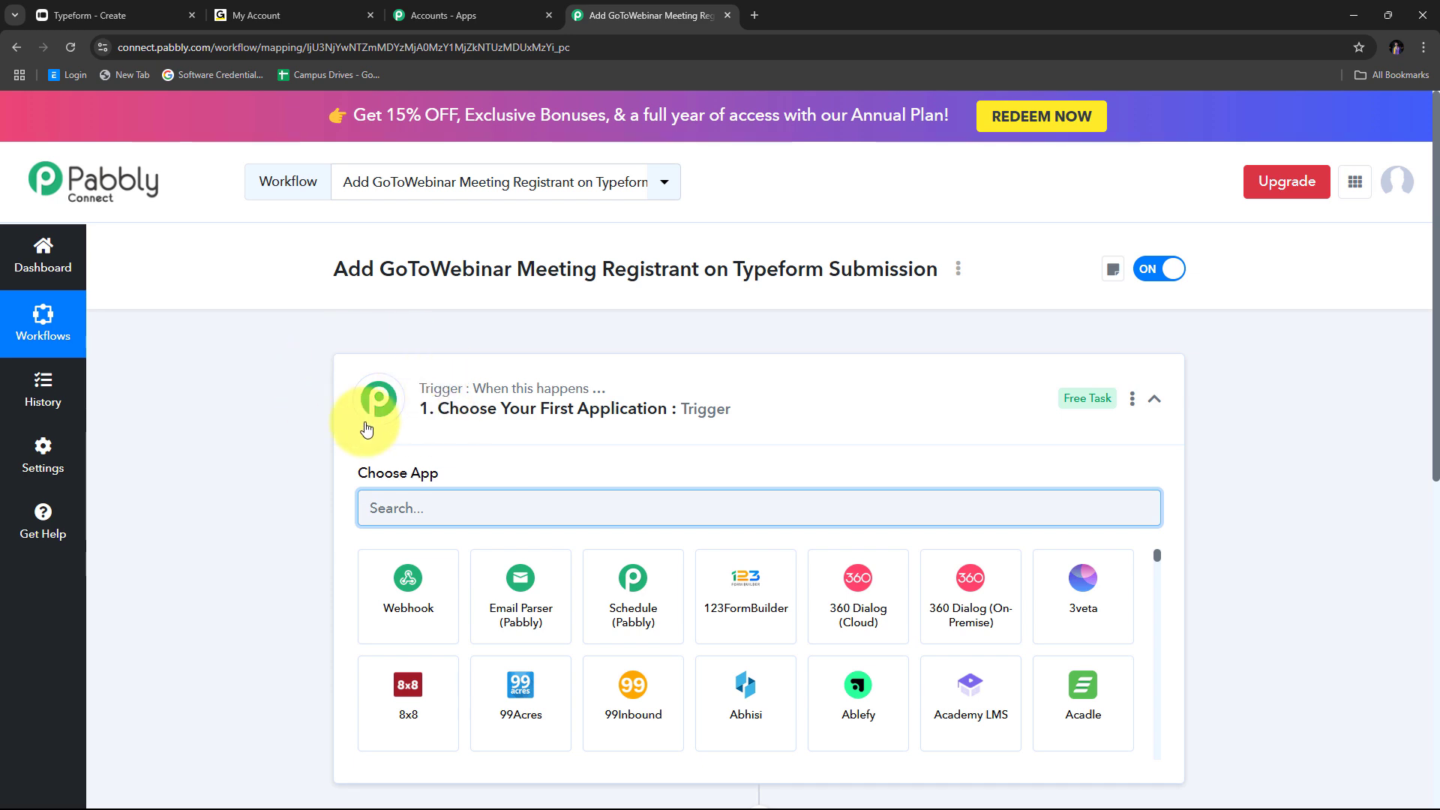
pyautogui.scroll(-3, 428, 380)
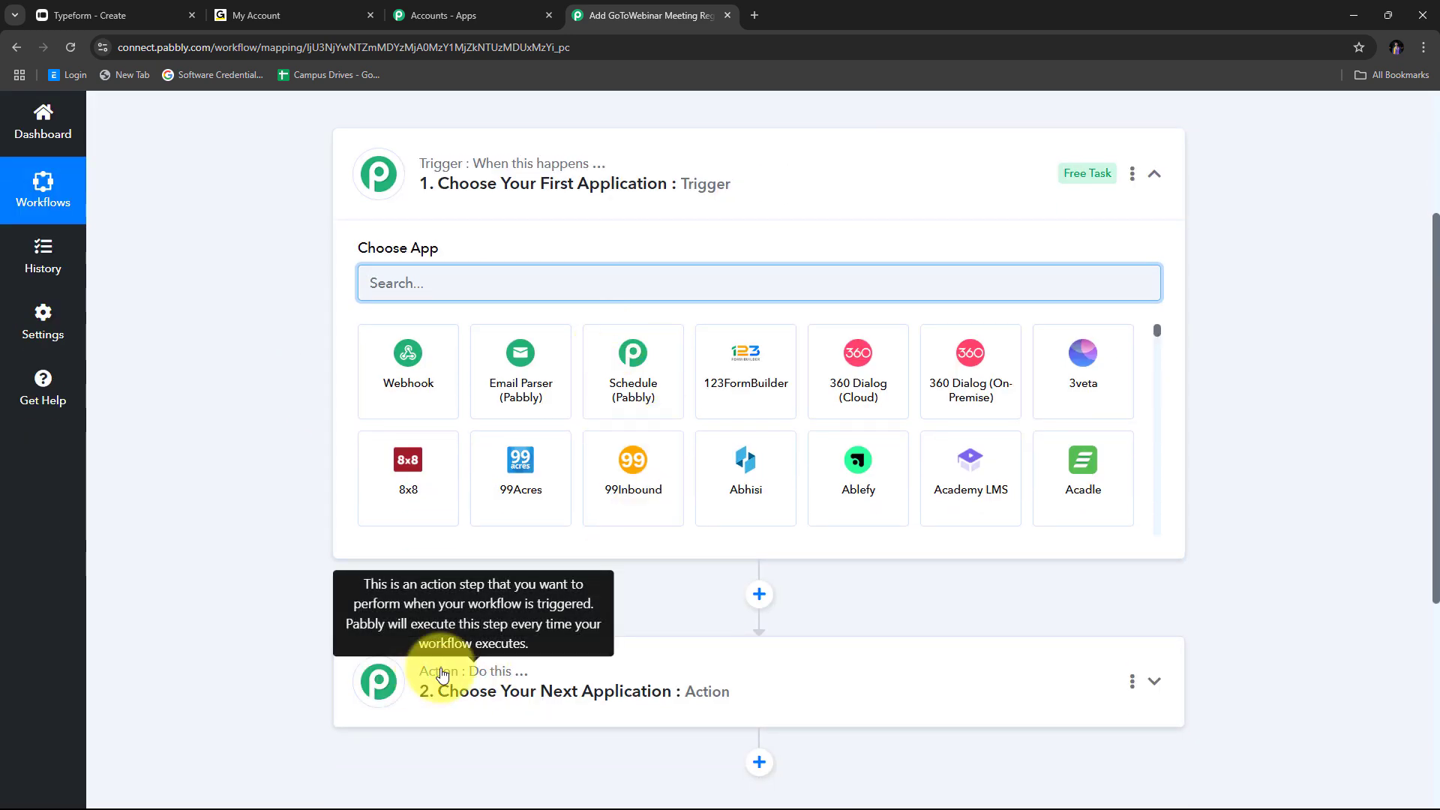
pyautogui.scroll(1, 370, 362)
pyautogui.scroll(1, 427, 258)
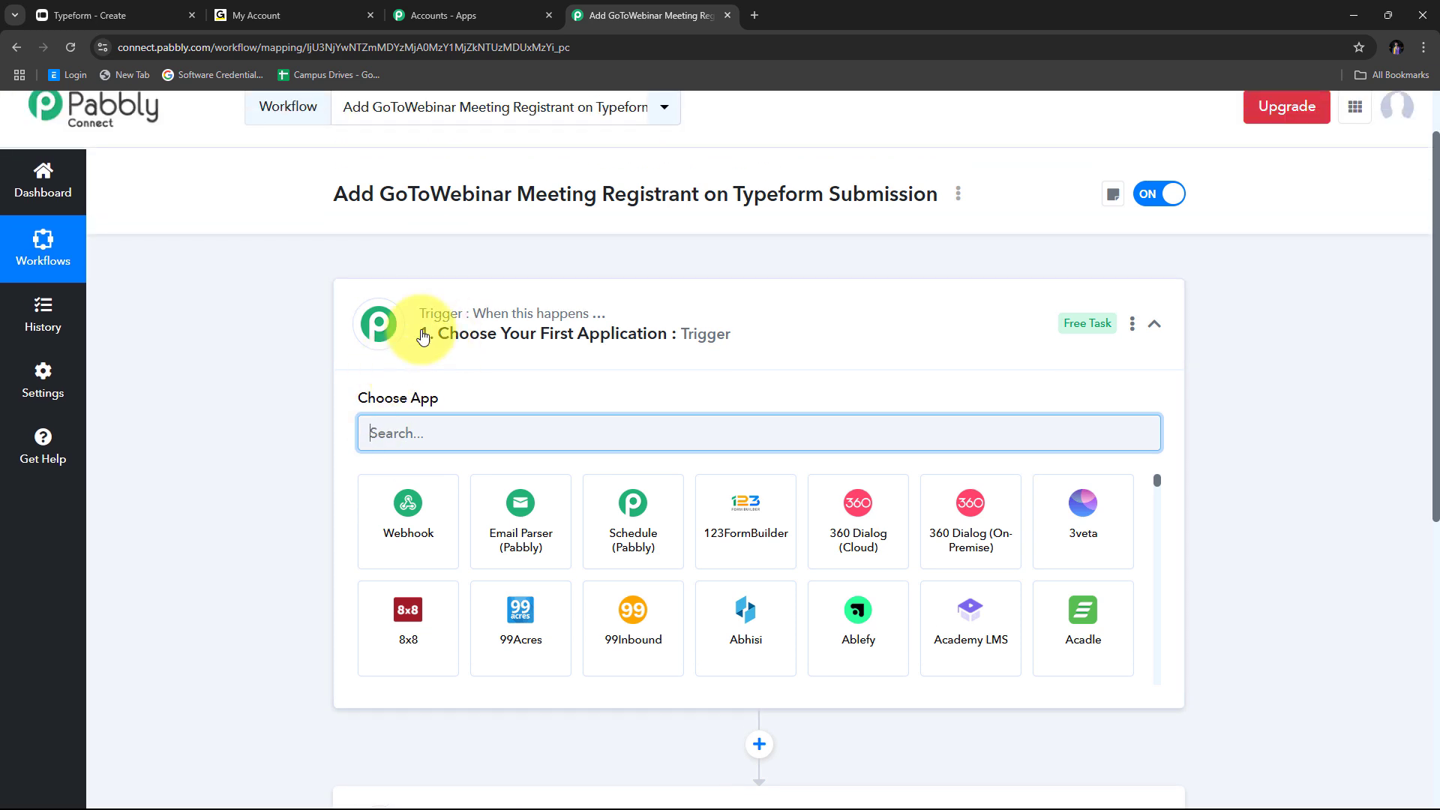
# Choose Typeform as the trigger app with the New Entry trigger event
pyautogui.click(421, 429)
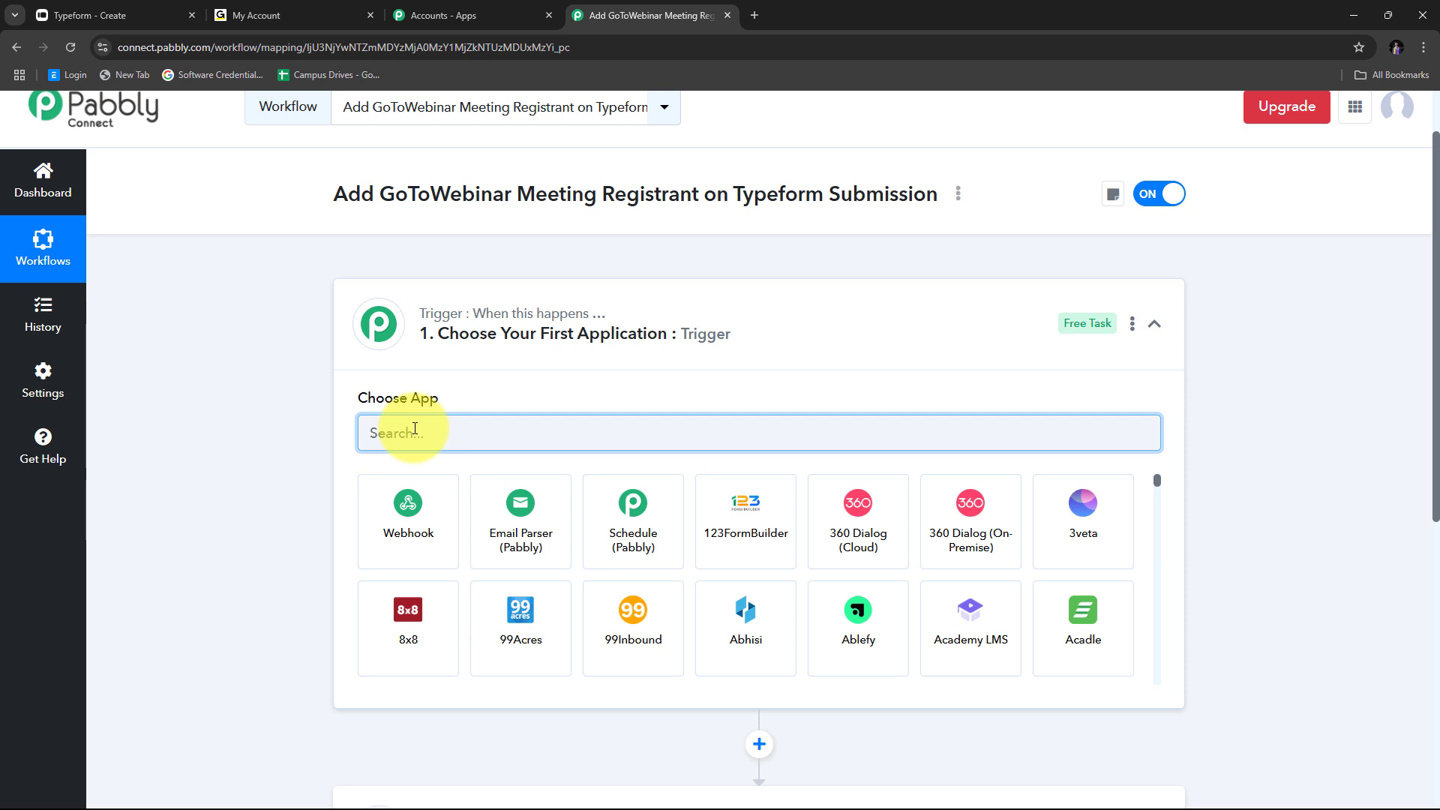
pyautogui.write('Typ')
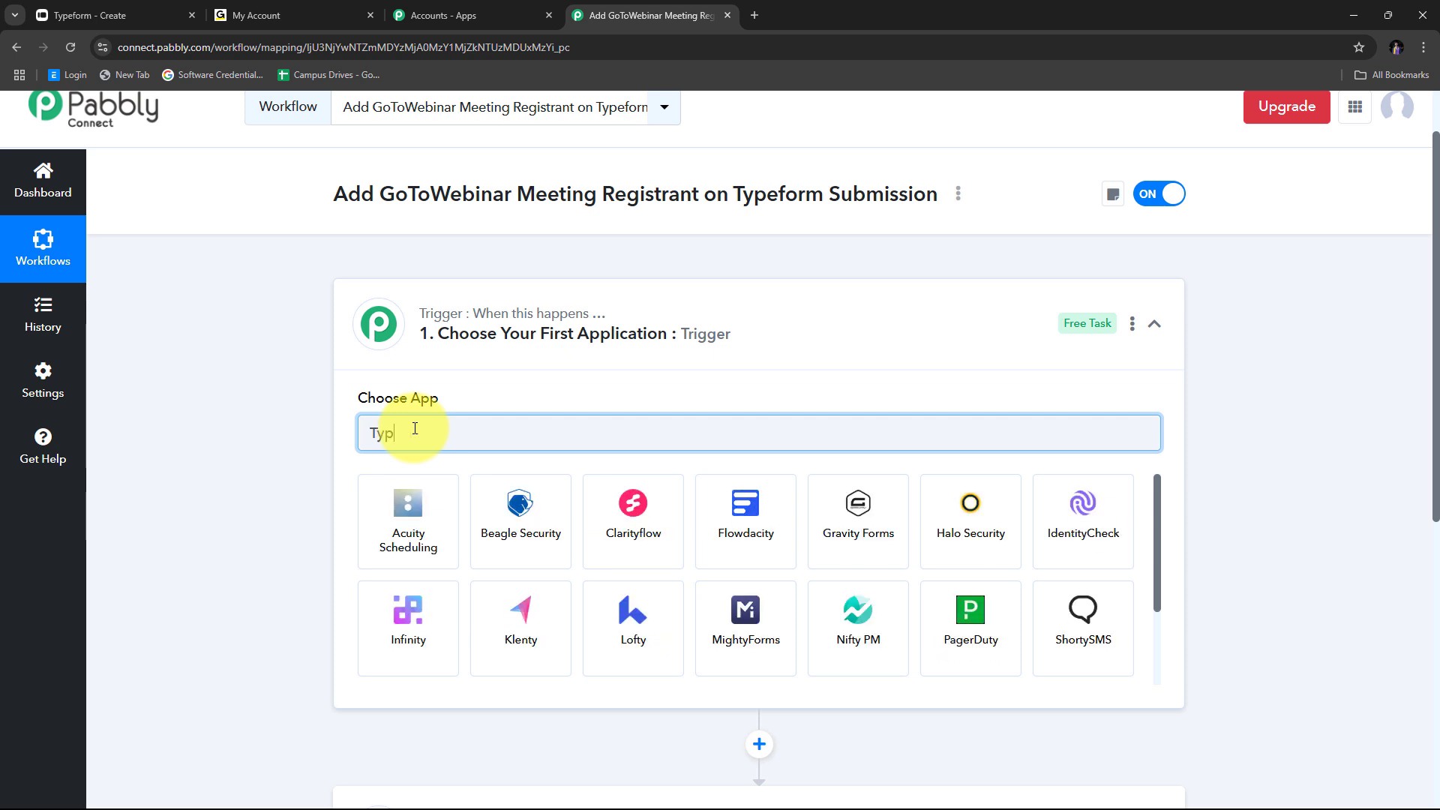
pyautogui.write('eform')
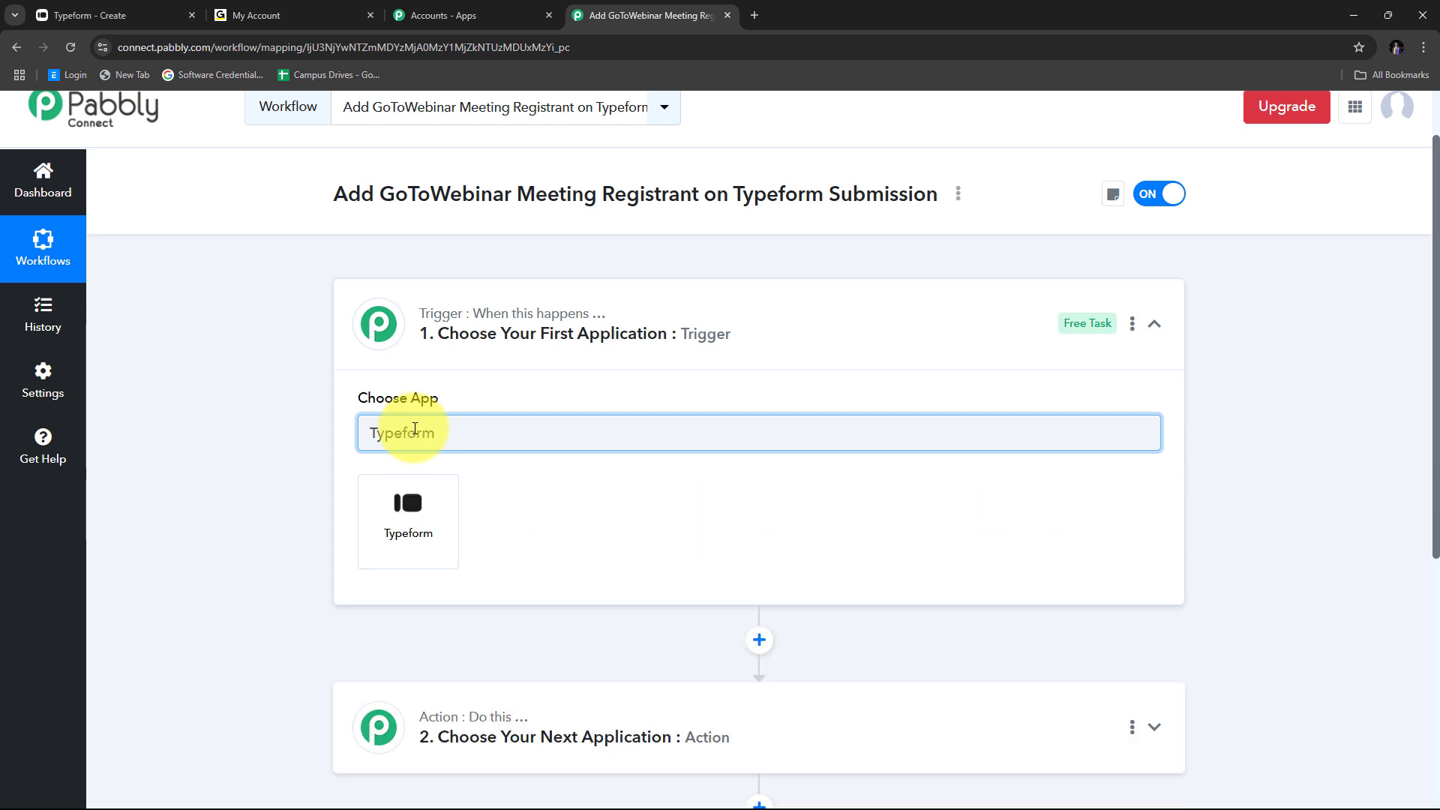
pyautogui.click(418, 516)
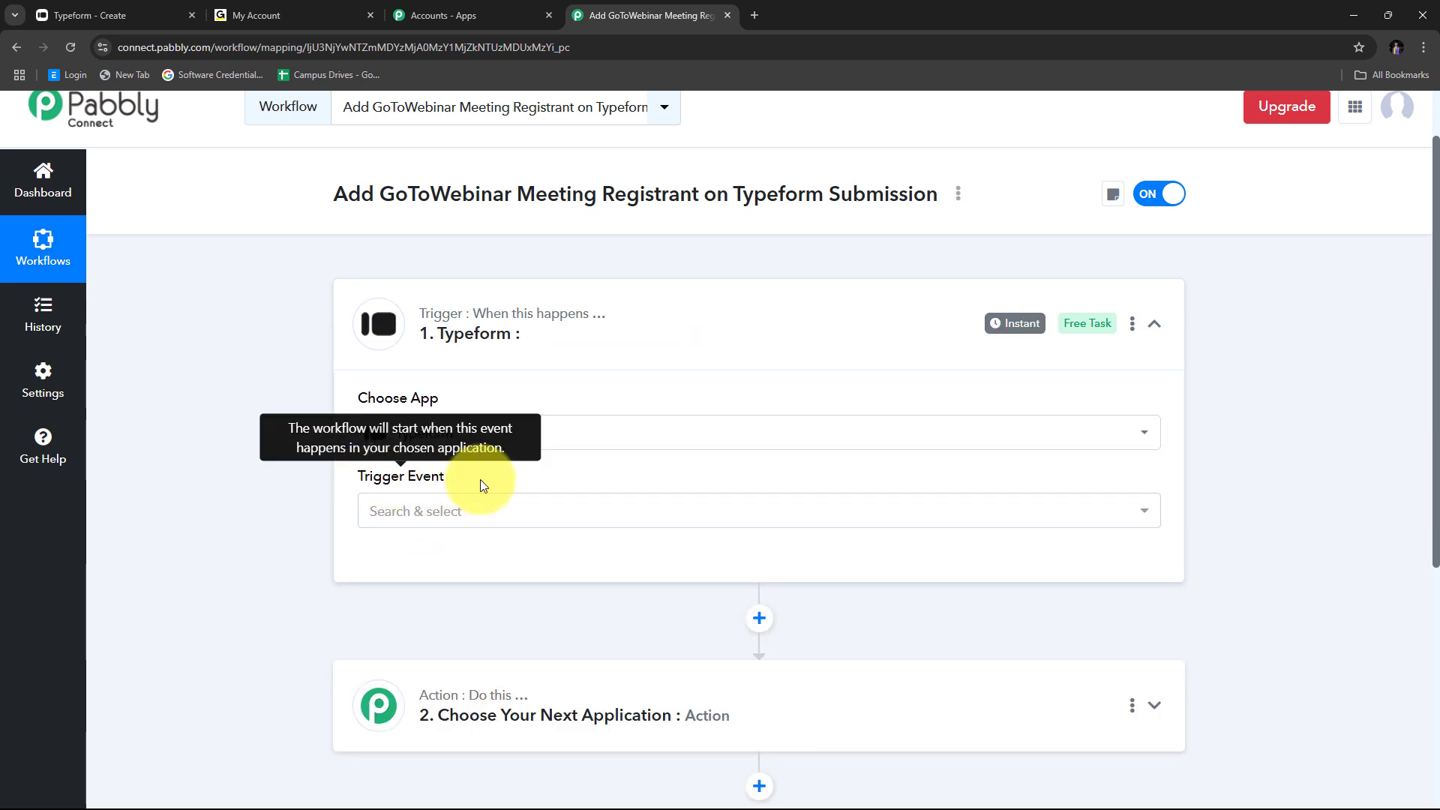
pyautogui.click(1045, 514)
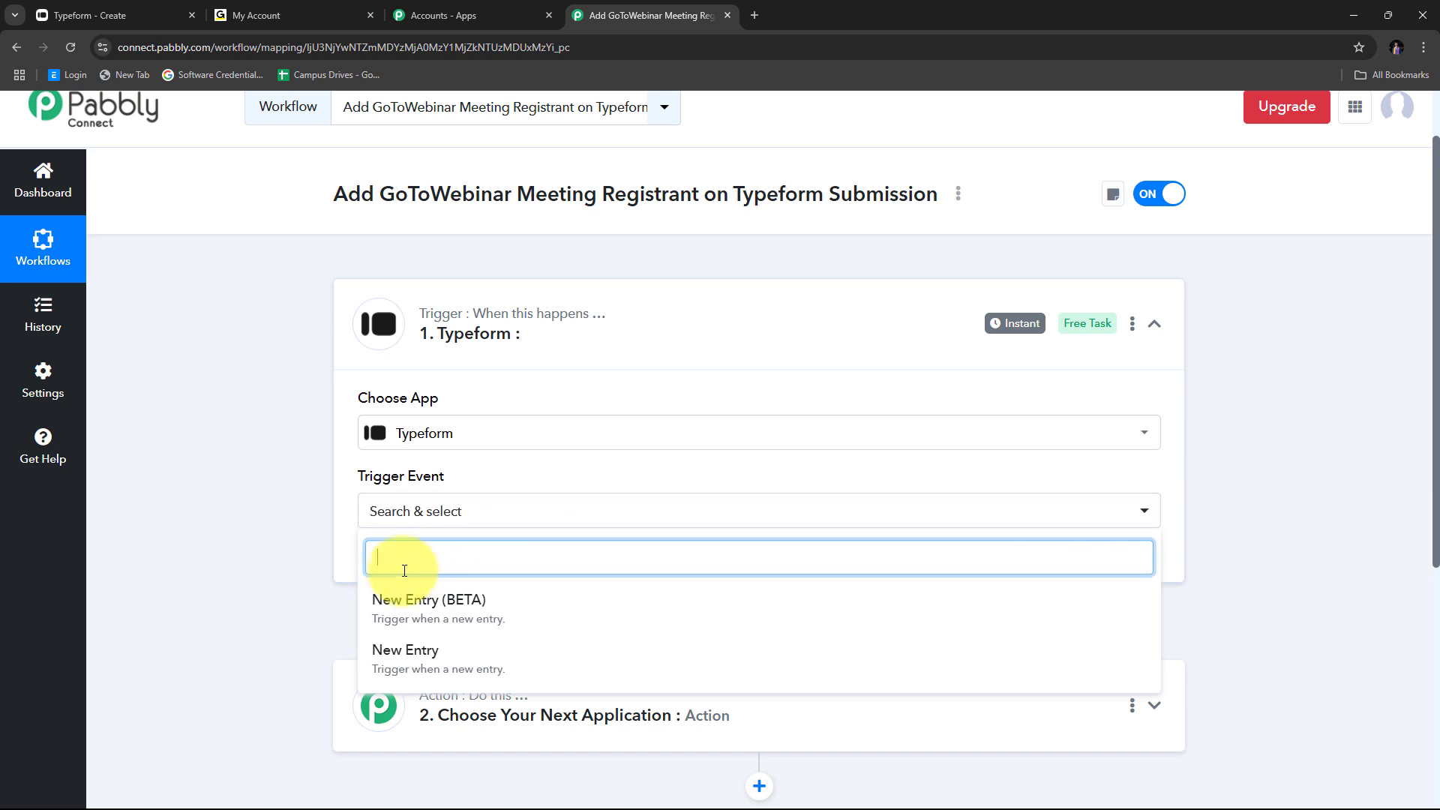
pyautogui.click(446, 663)
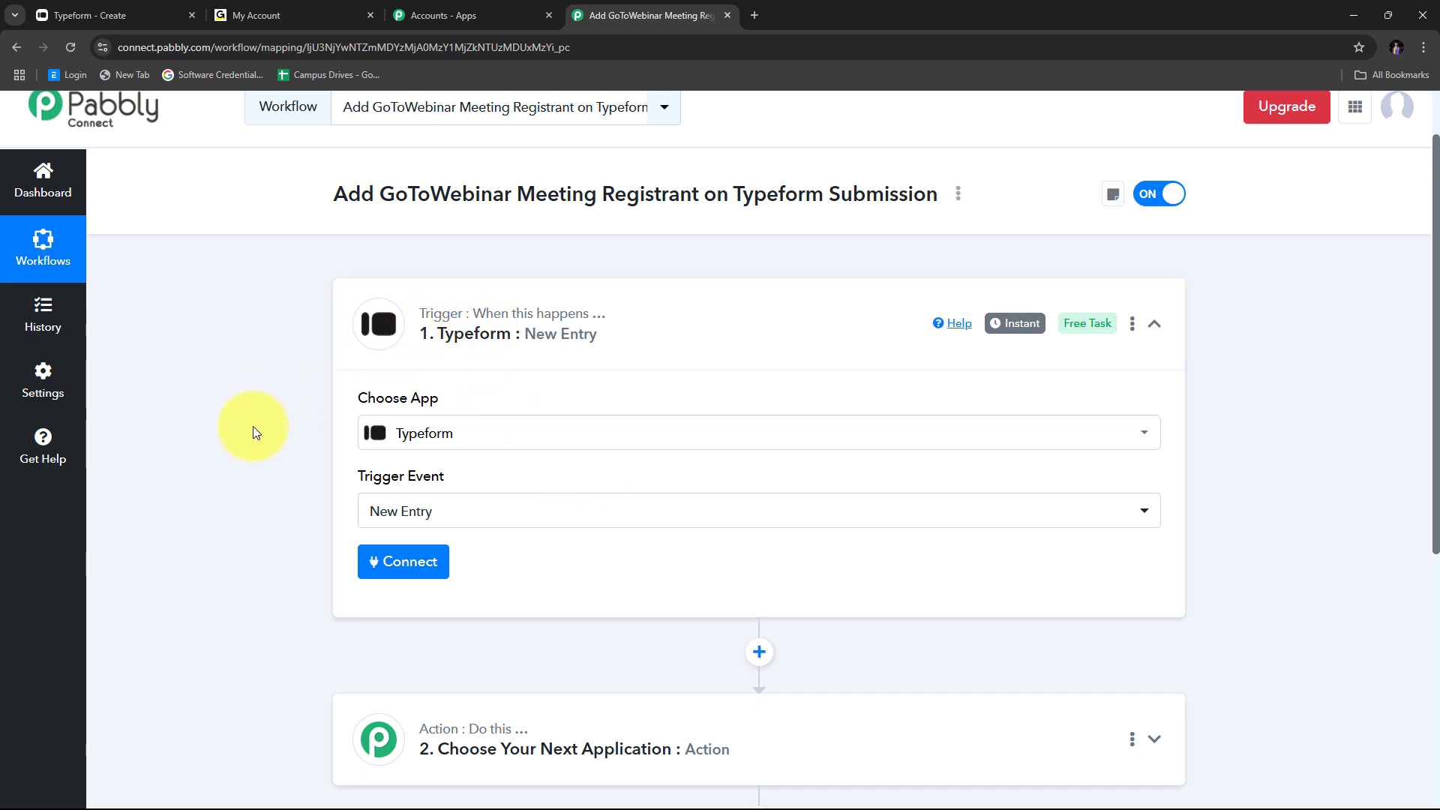
# Add a new Typeform connection and accept Typeform's authorization request for Pabbly
pyautogui.click(409, 570)
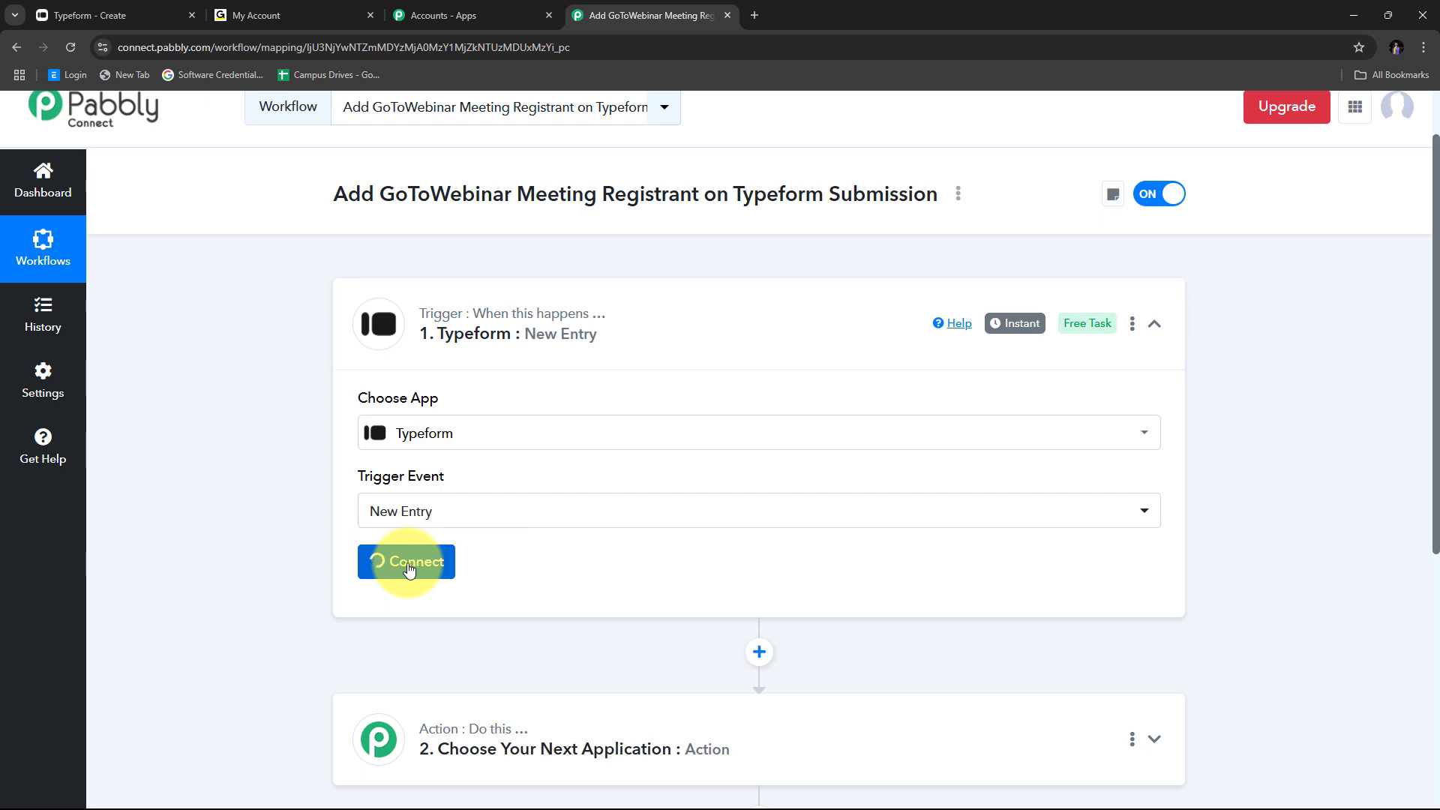
pyautogui.click(690, 275)
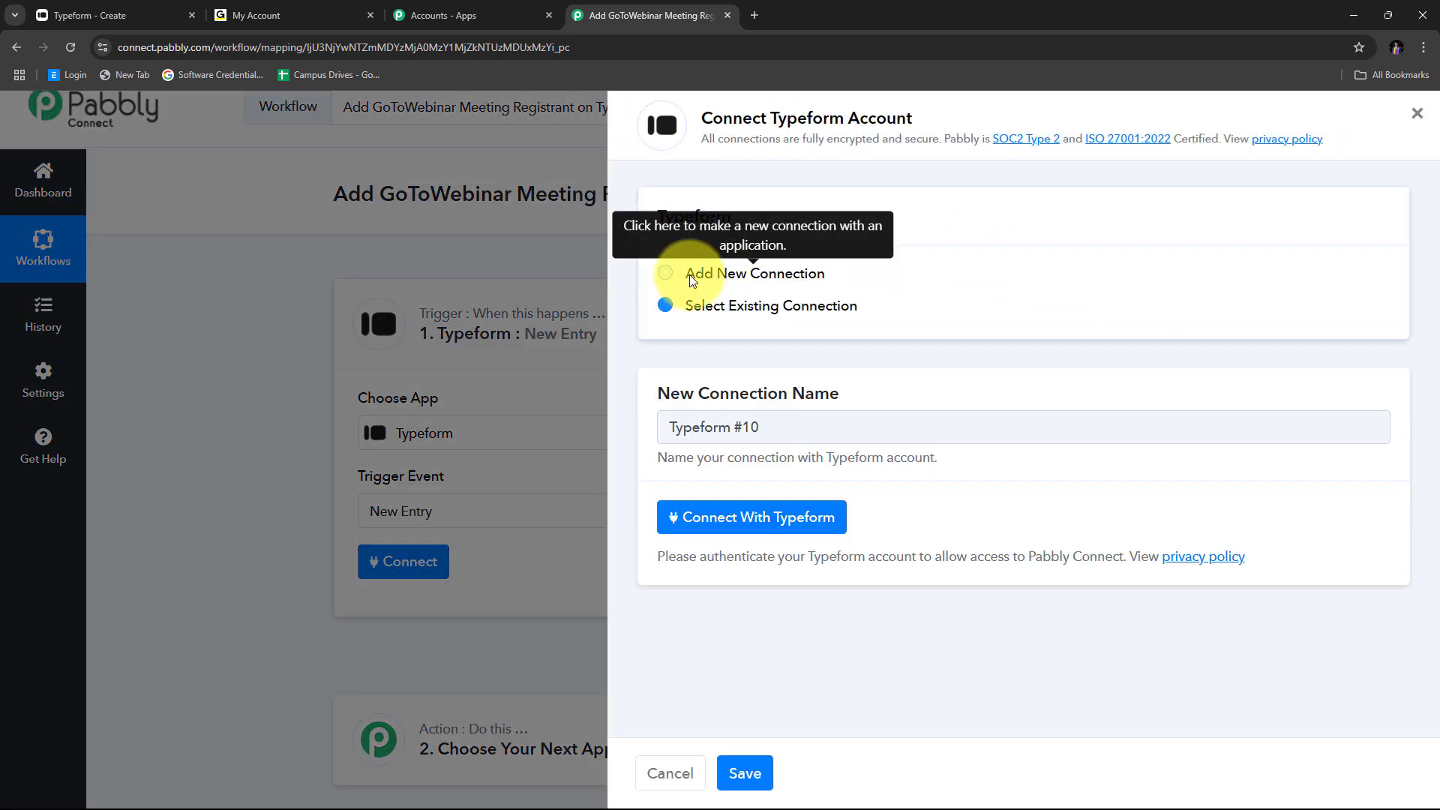
pyautogui.click(726, 530)
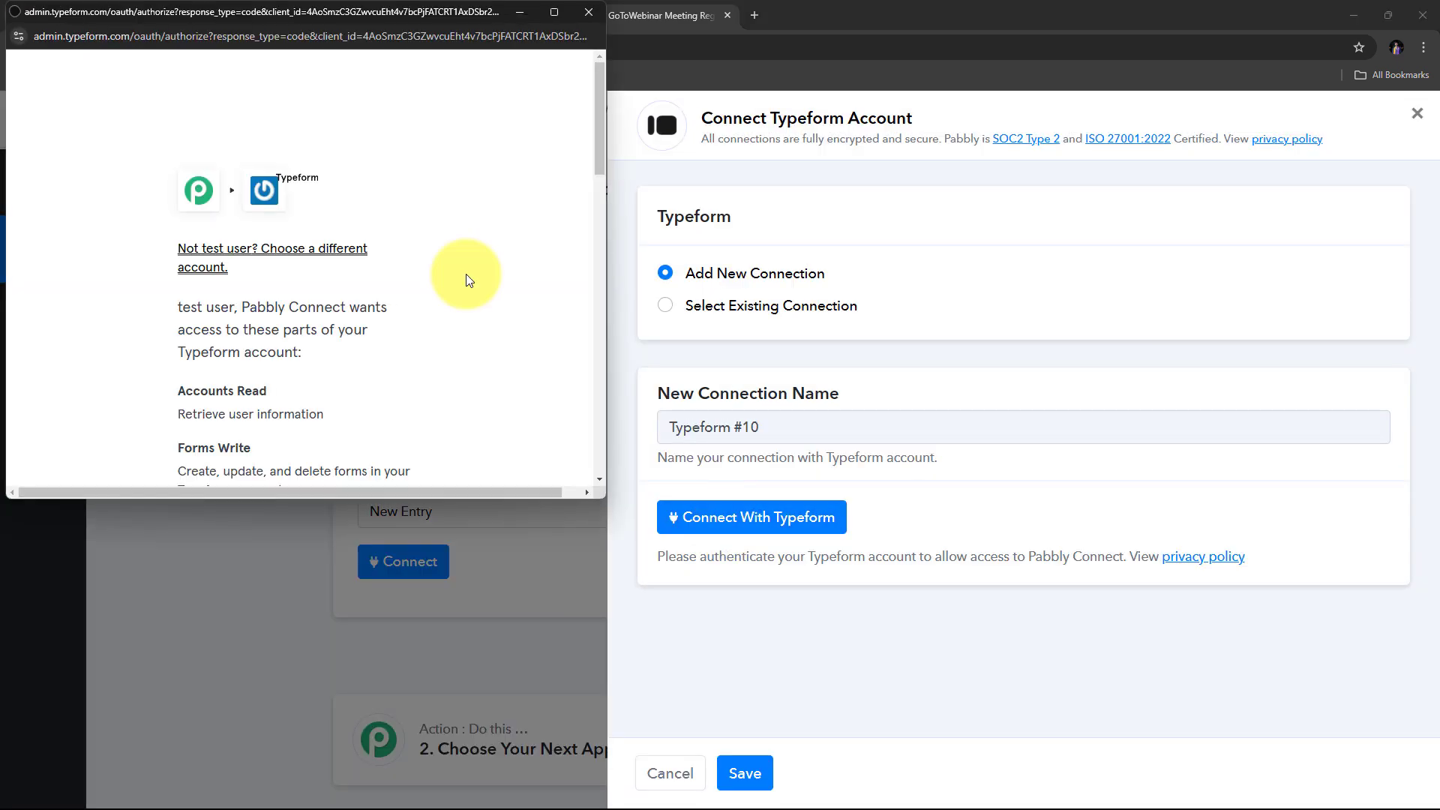
pyautogui.scroll(-10, 465, 280)
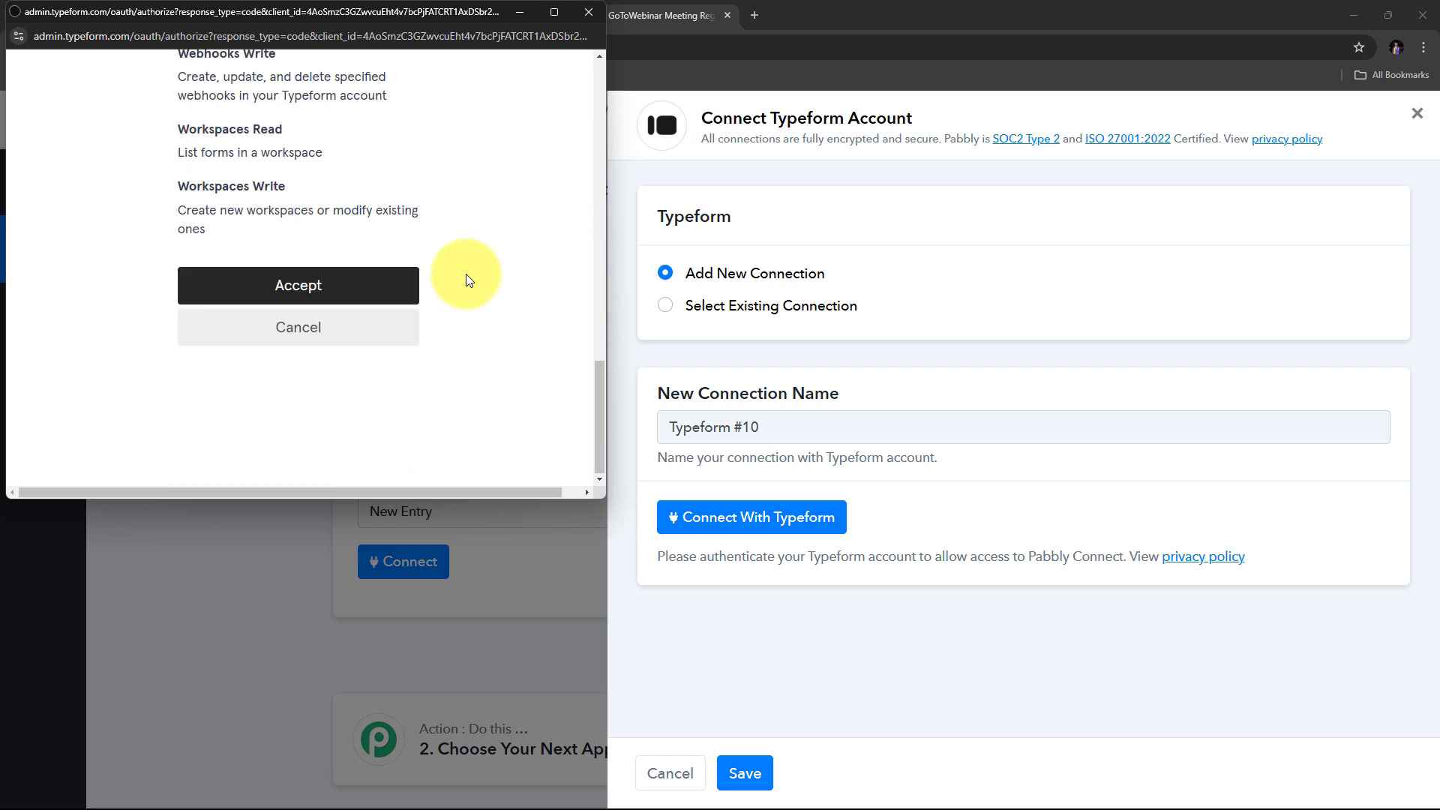
pyautogui.click(299, 291)
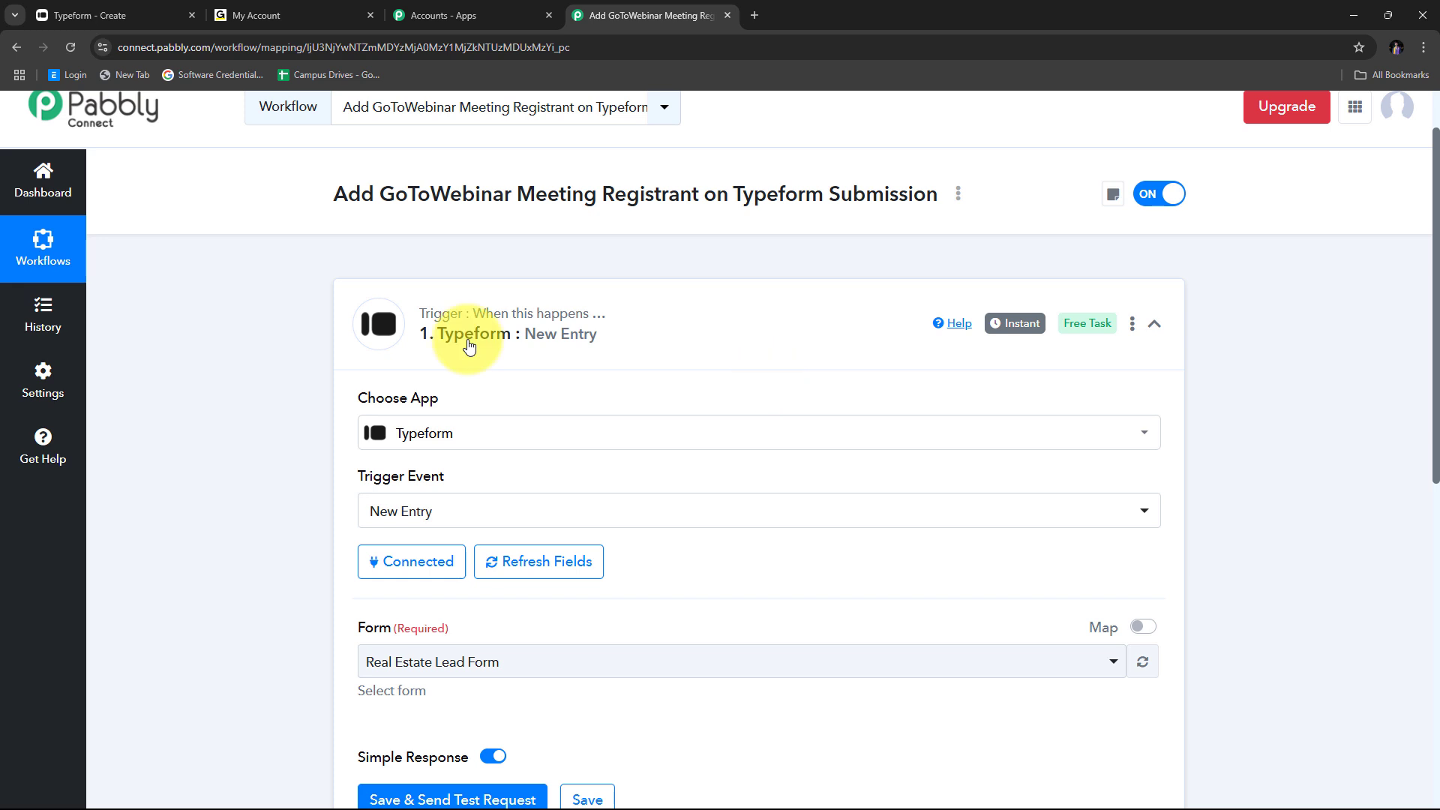
# Check the form in the Typeform editor tab, then return to the Pabbly workflow
pyautogui.scroll(-2, 239, 363)
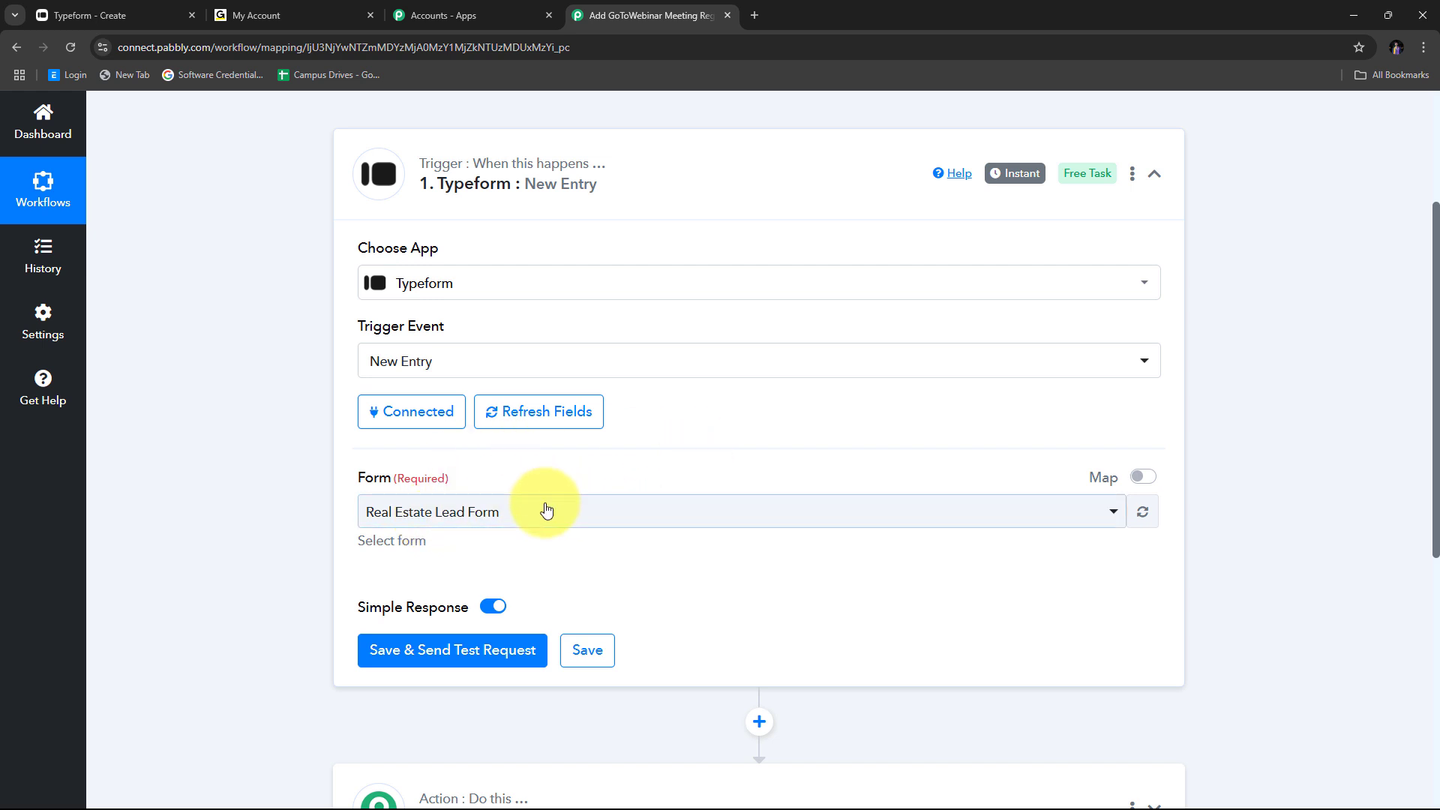
pyautogui.click(97, 16)
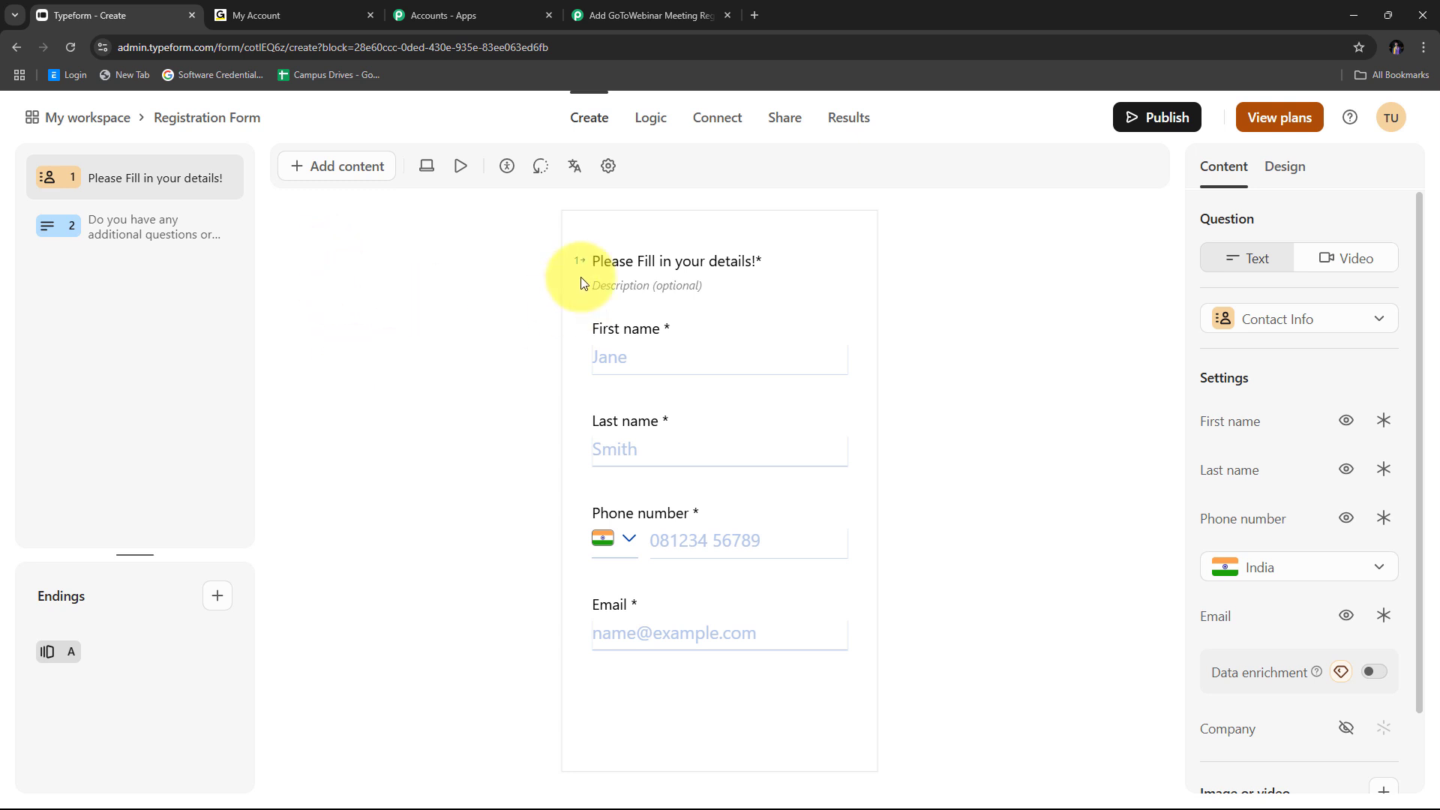
pyautogui.click(622, 14)
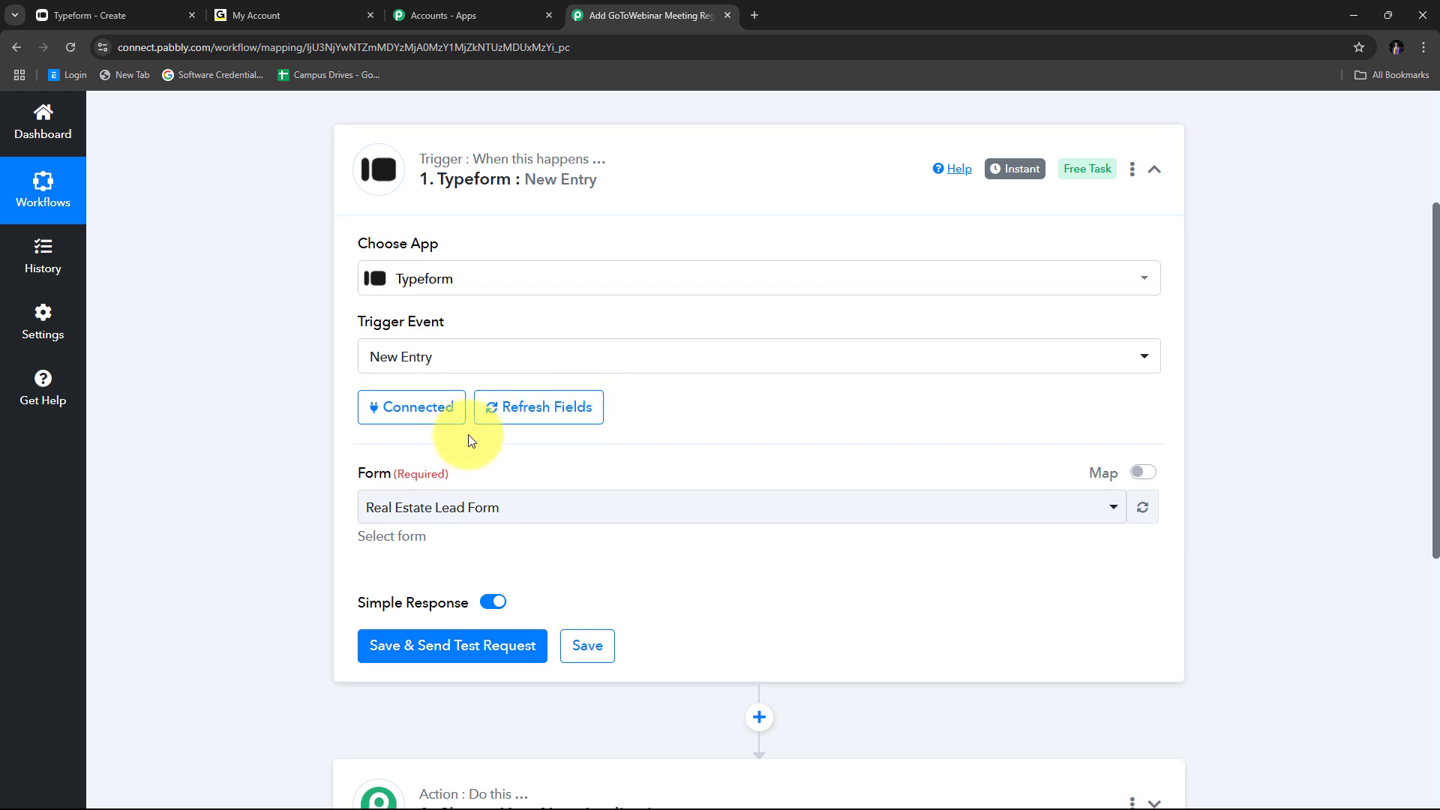
# Select Registration Form as the trigger form and save it with a test request
pyautogui.click(829, 445)
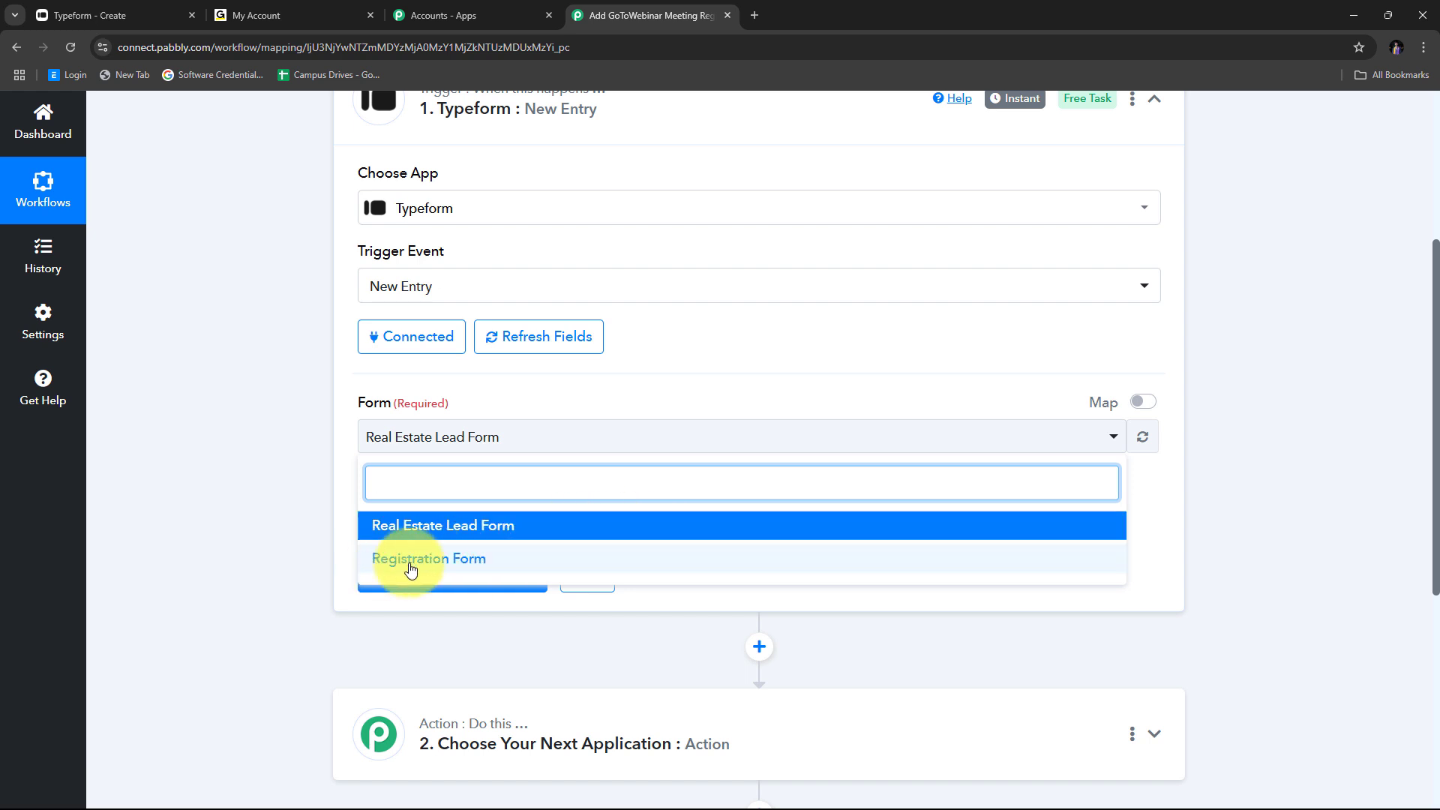
pyautogui.click(501, 562)
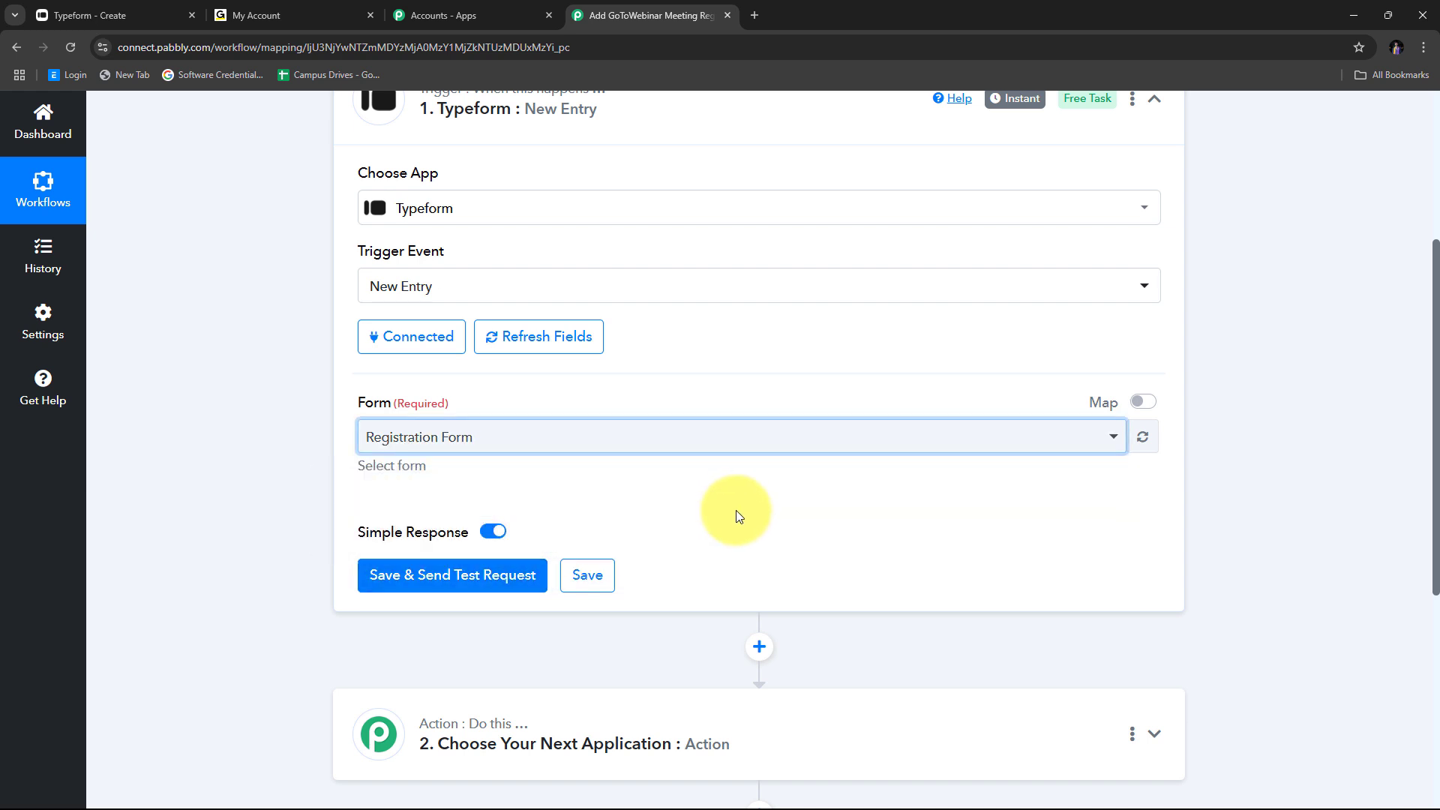
pyautogui.scroll(1, 736, 510)
pyautogui.scroll(-3, 735, 511)
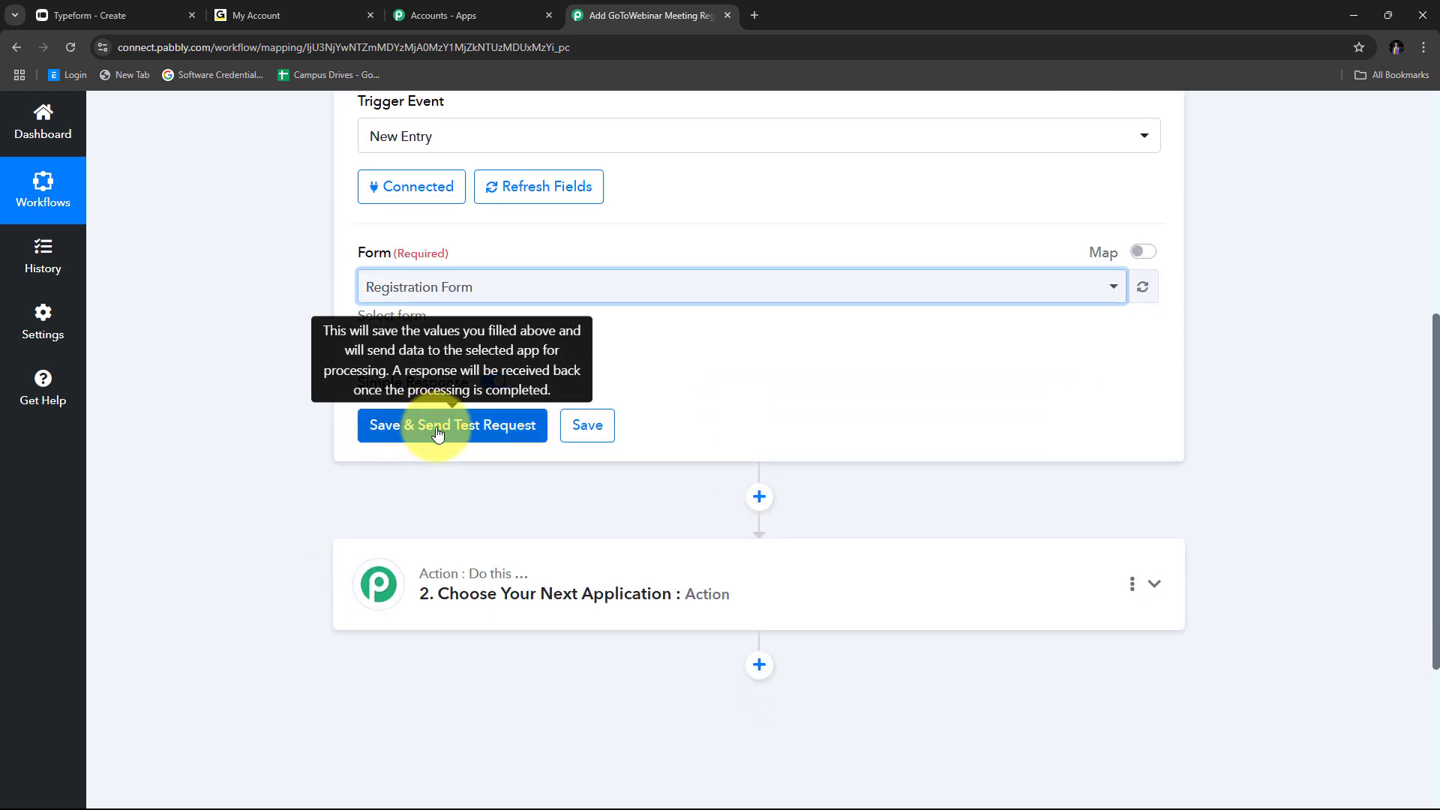
pyautogui.click(438, 433)
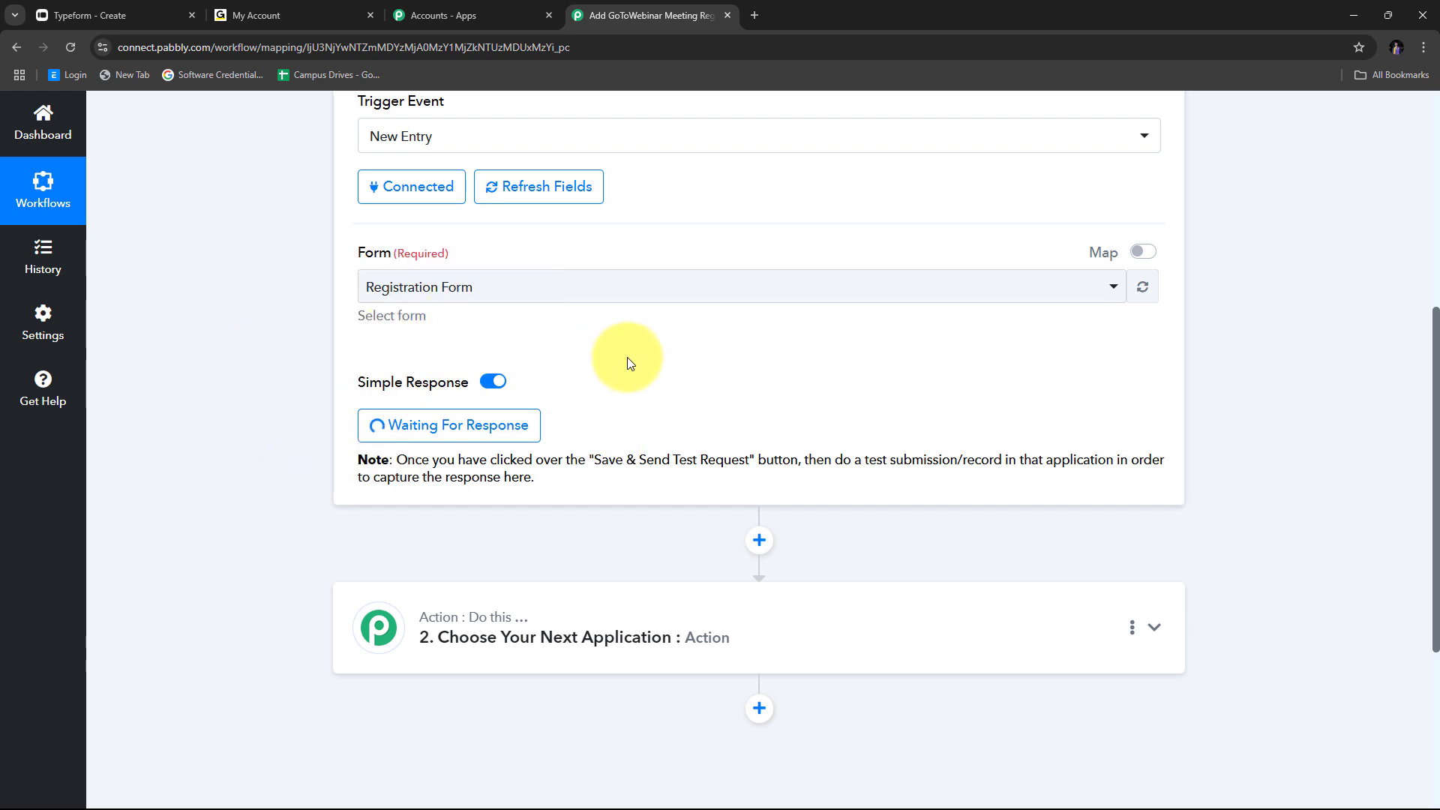
pyautogui.scroll(-1, 637, 359)
pyautogui.scroll(2, 638, 359)
pyautogui.scroll(-1, 660, 381)
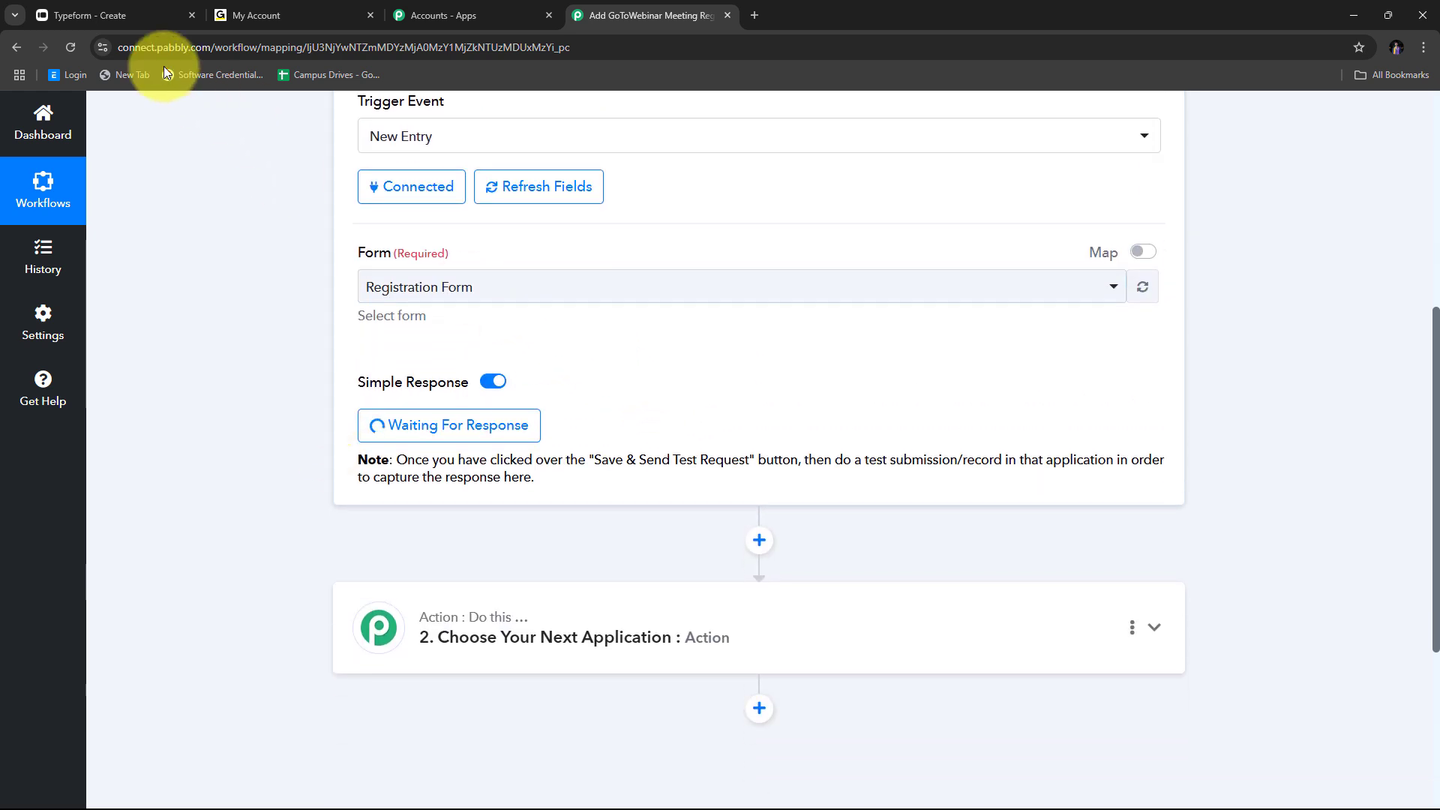
# Publish the Registration Form and load its copied public link in a new tab
pyautogui.click(111, 3)
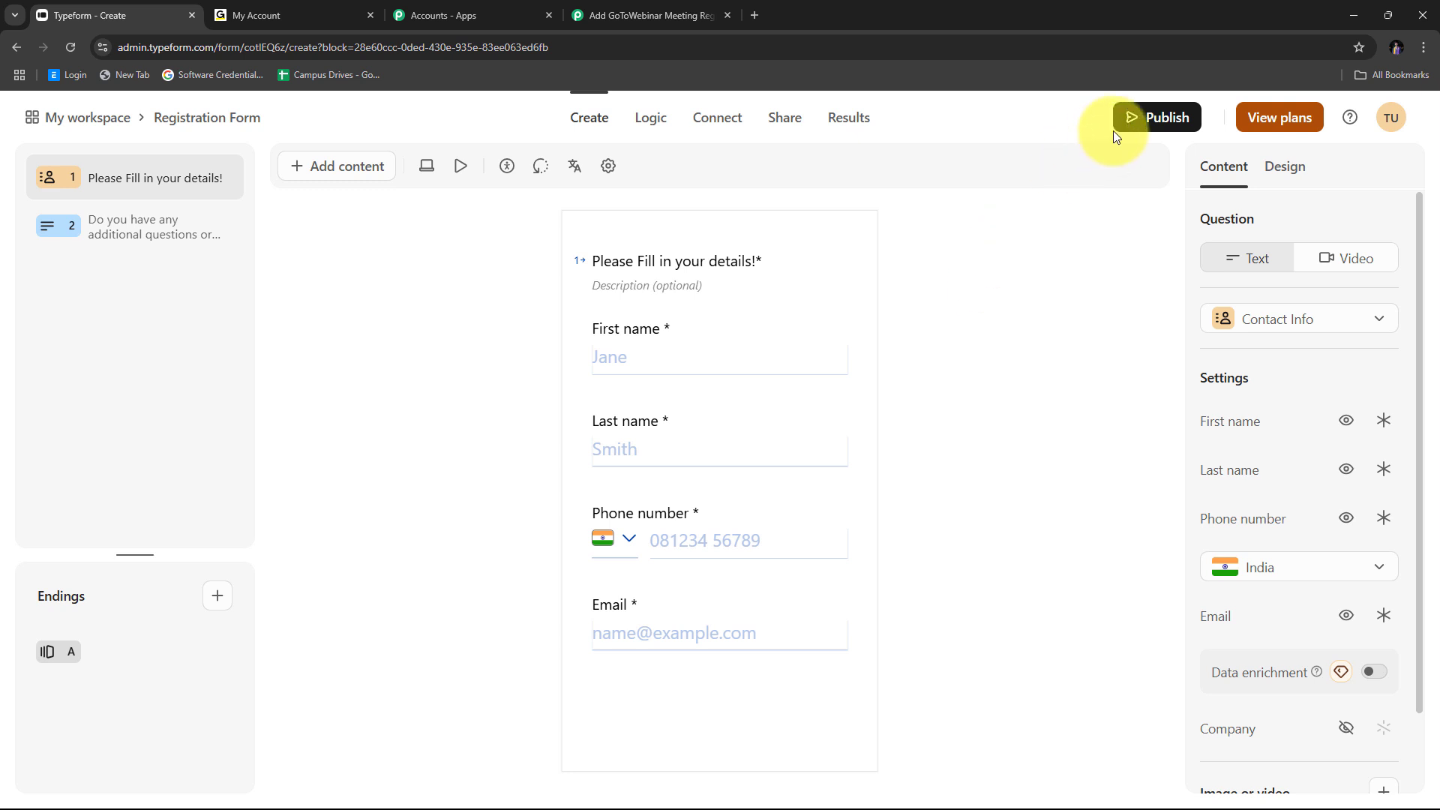
pyautogui.click(1145, 125)
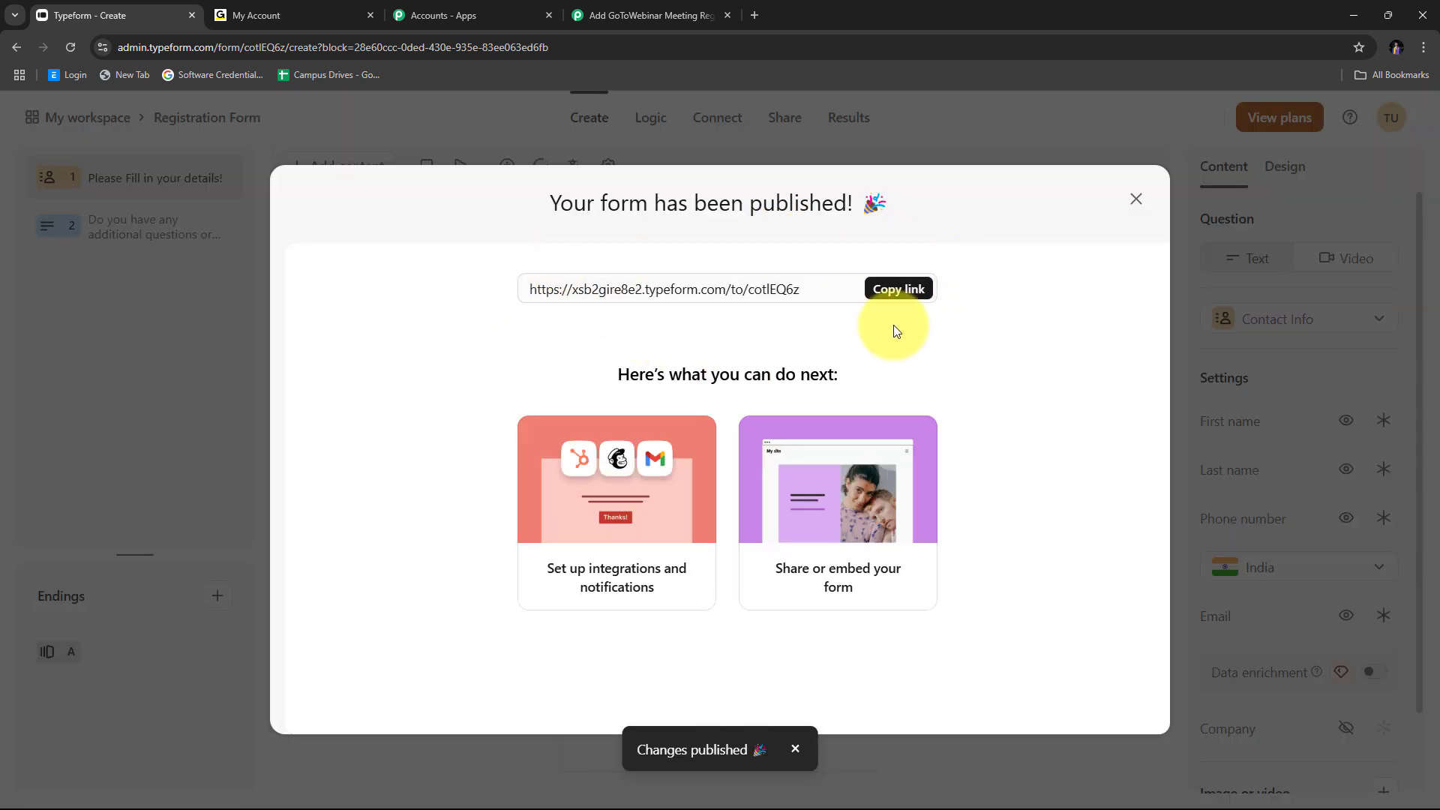
pyautogui.click(894, 294)
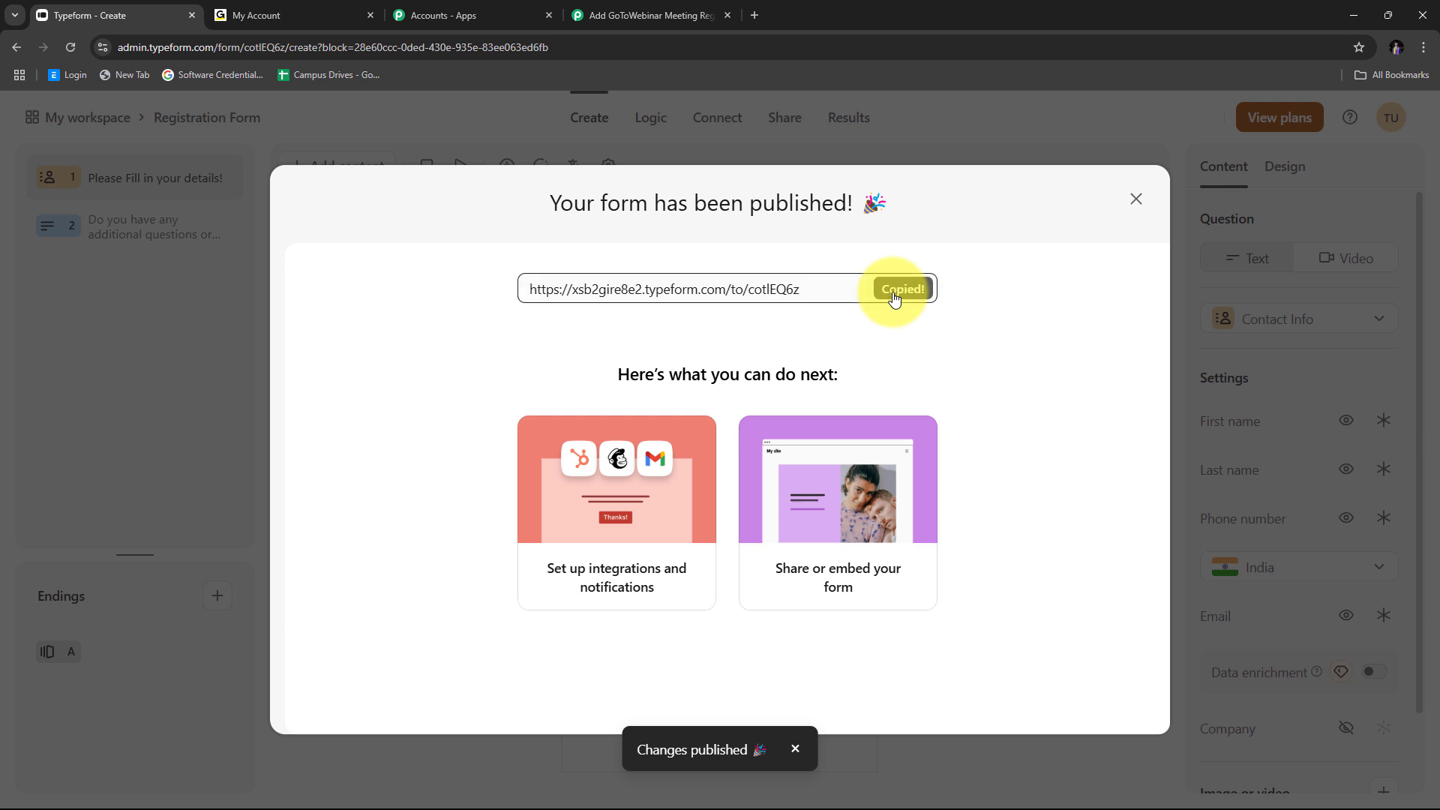
pyautogui.click(758, 15)
pyautogui.hotkey('ctrl', 'v')
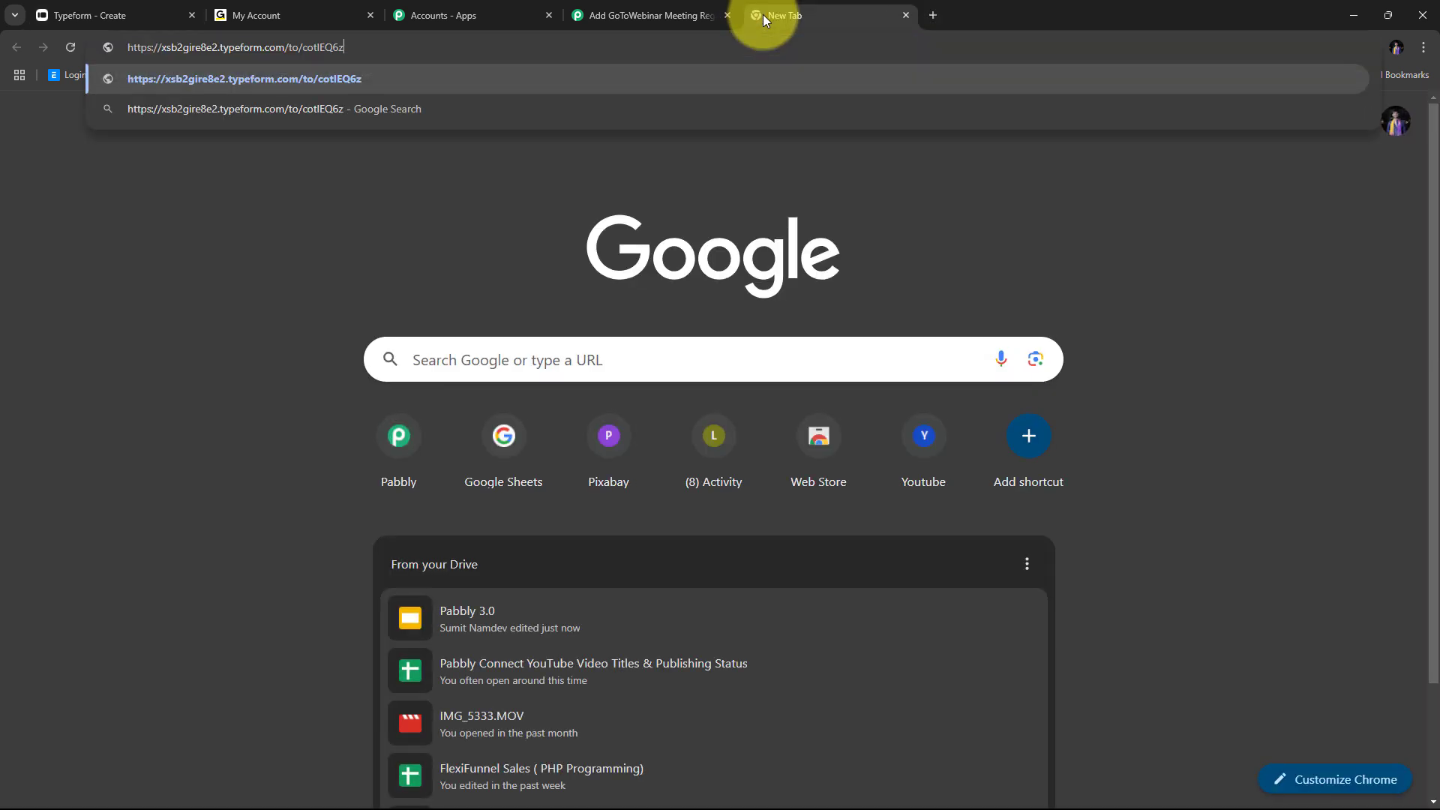
pyautogui.press('Return')
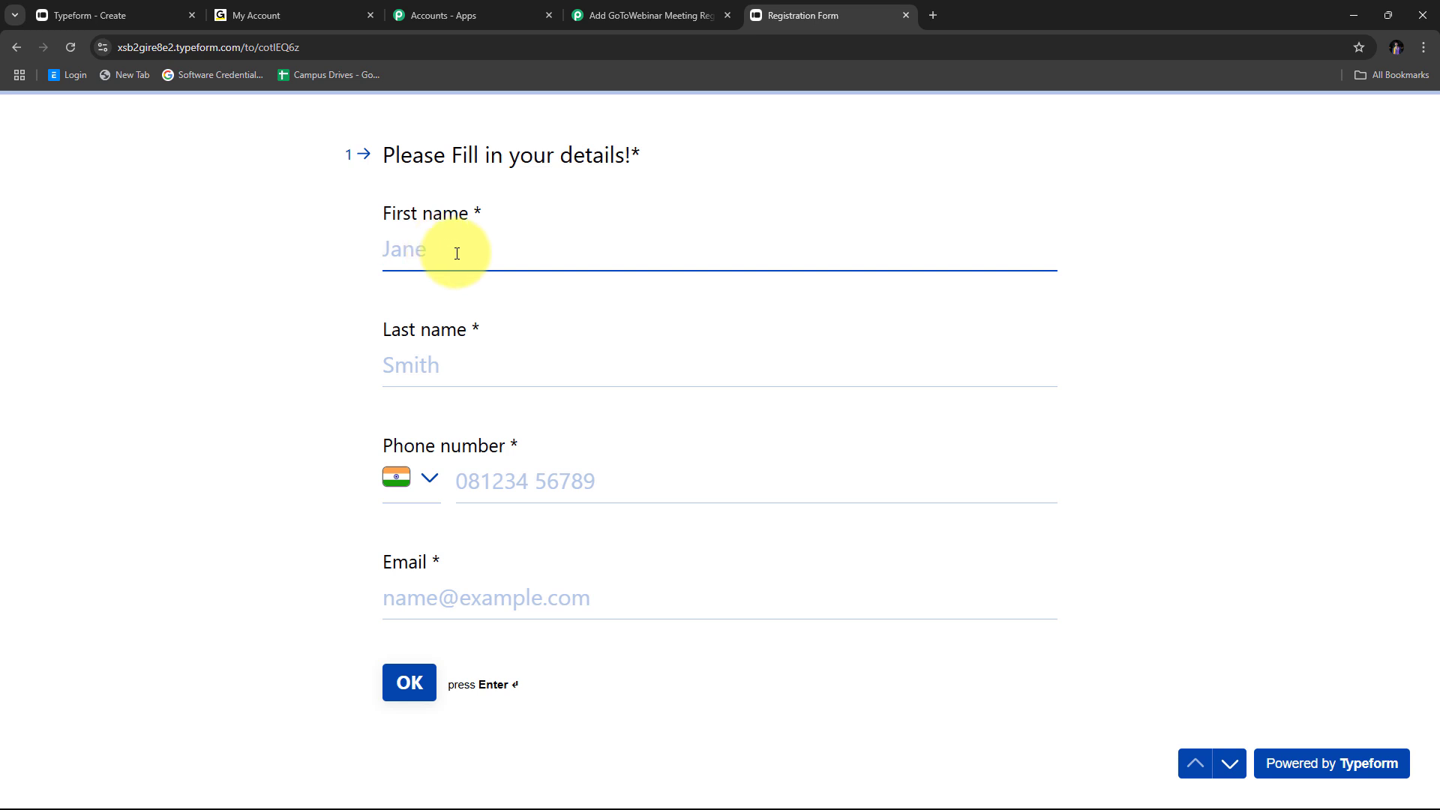
# Fill in a sample first name, last name, phone number and email, then submit the form
pyautogui.write('Demo')
pyautogui.press('Tab')
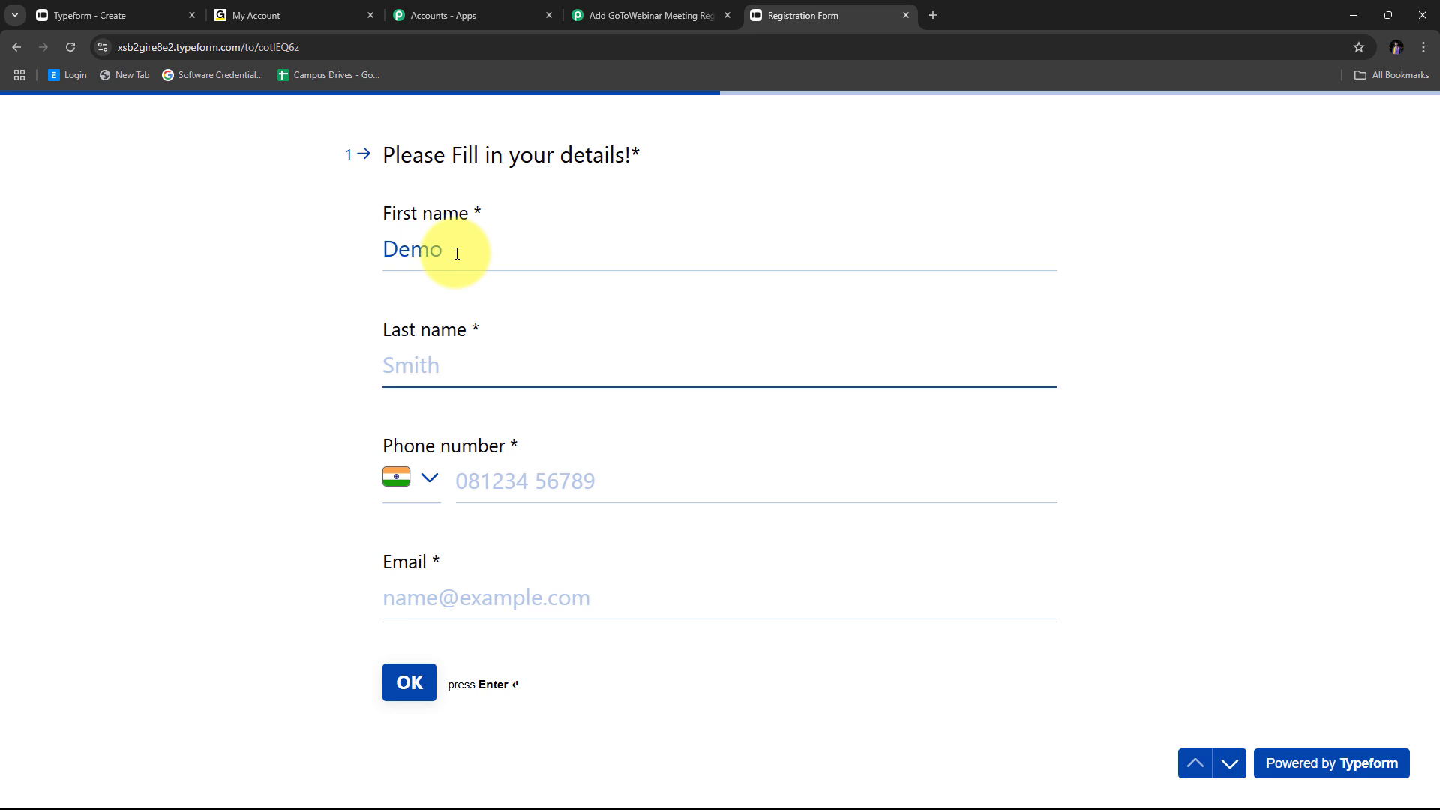
pyautogui.write('User')
pyautogui.press('Tab')
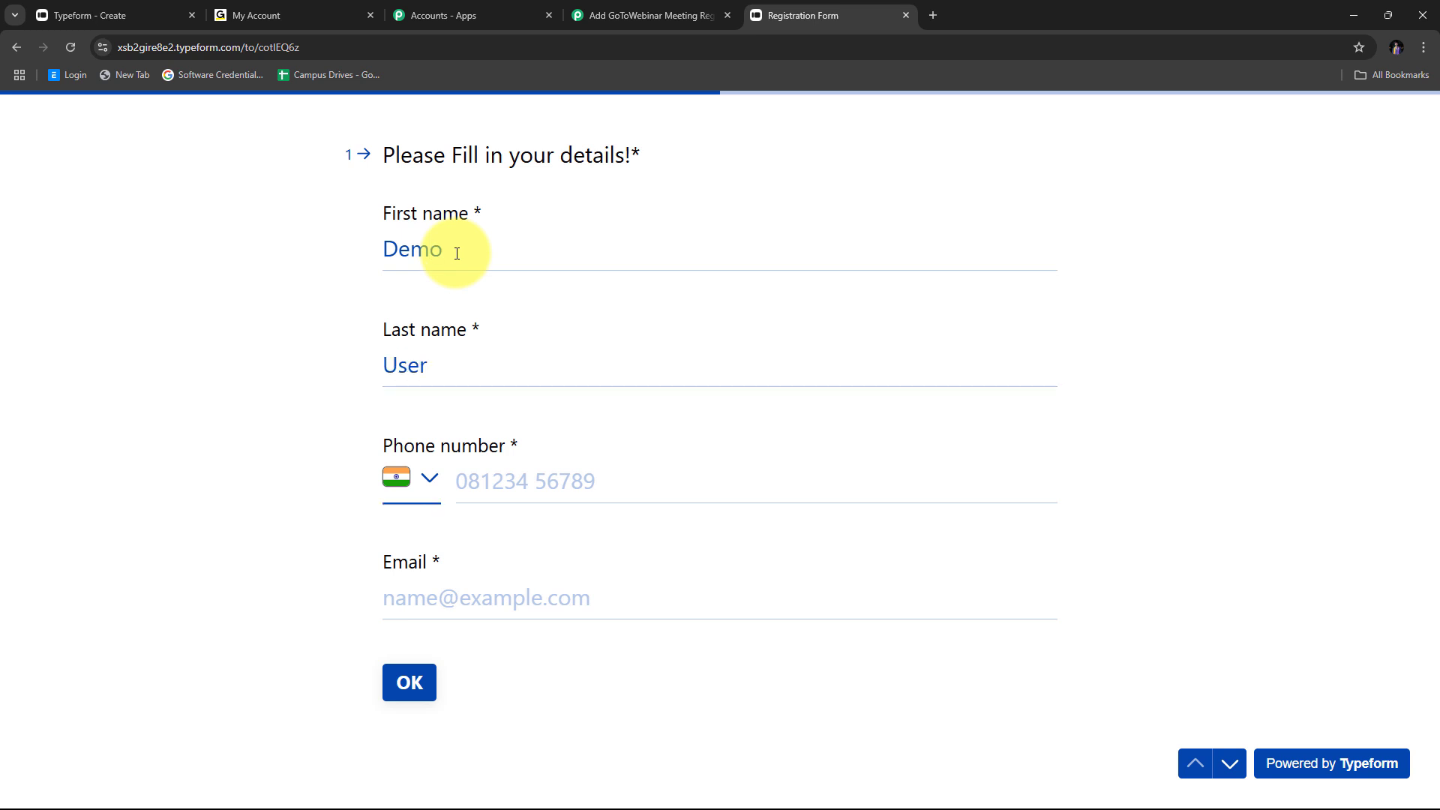
pyautogui.press('Tab')
pyautogui.write('9898989898')
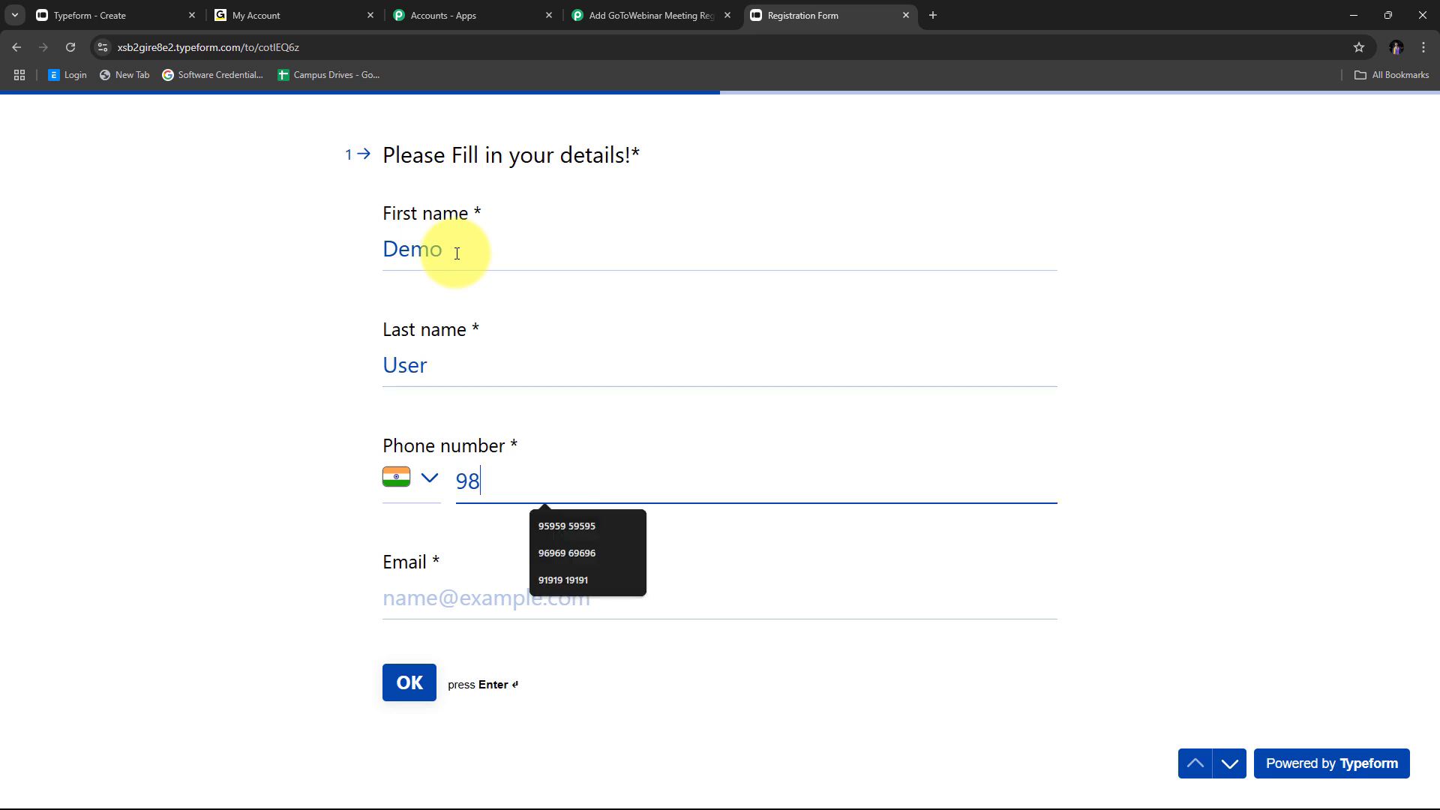
pyautogui.press('Tab')
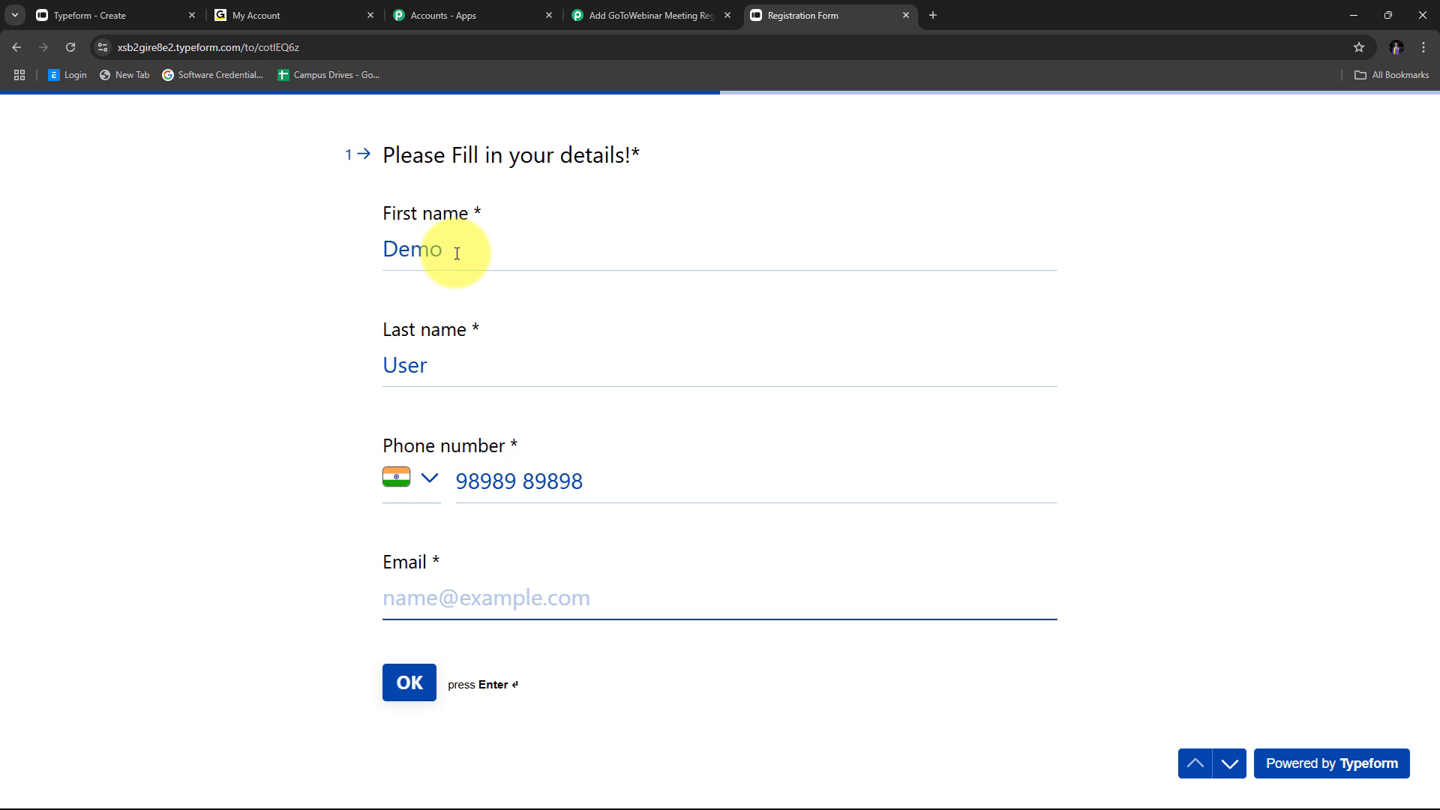
pyautogui.write('dem')
pyautogui.press('Down')
pyautogui.press('Return')
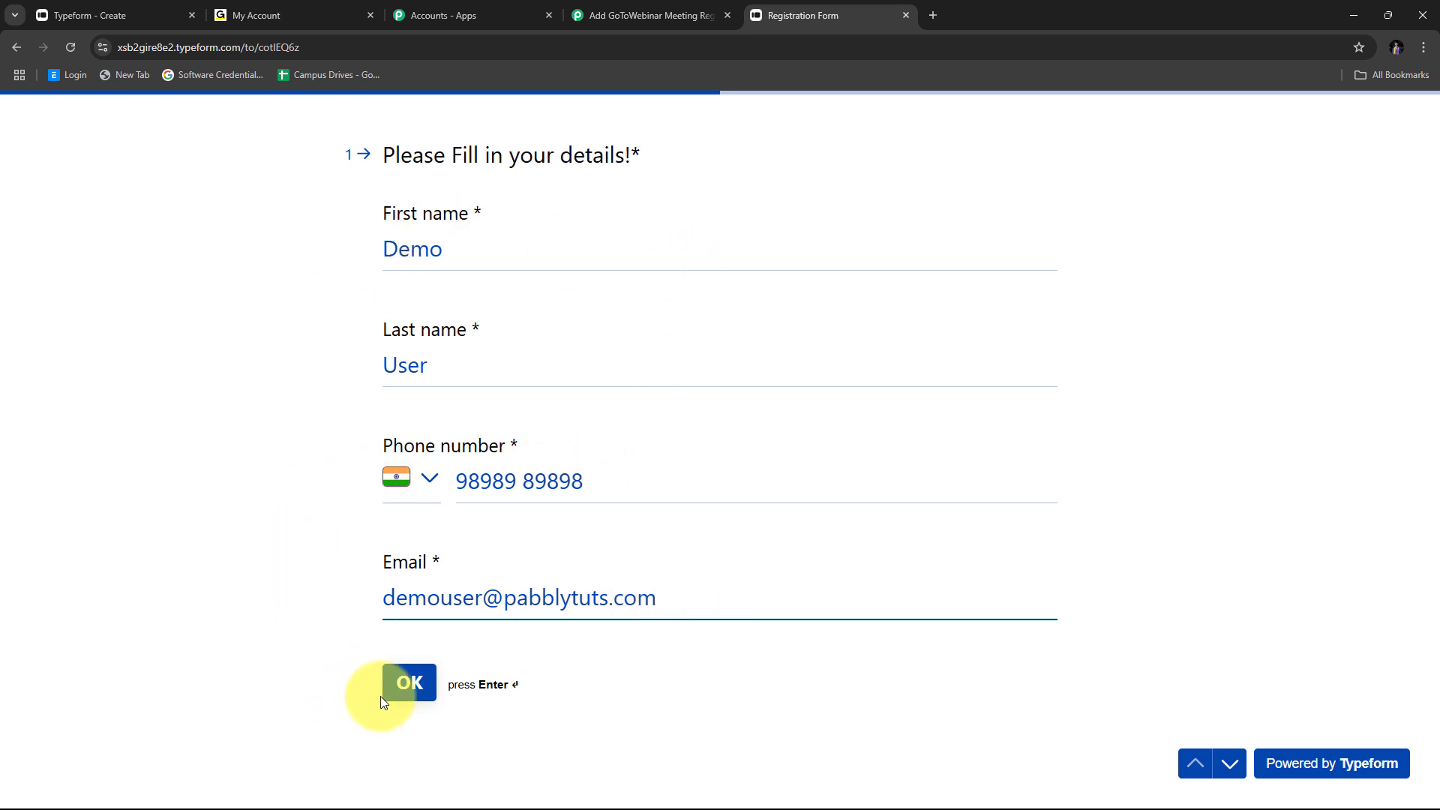
pyautogui.click(408, 686)
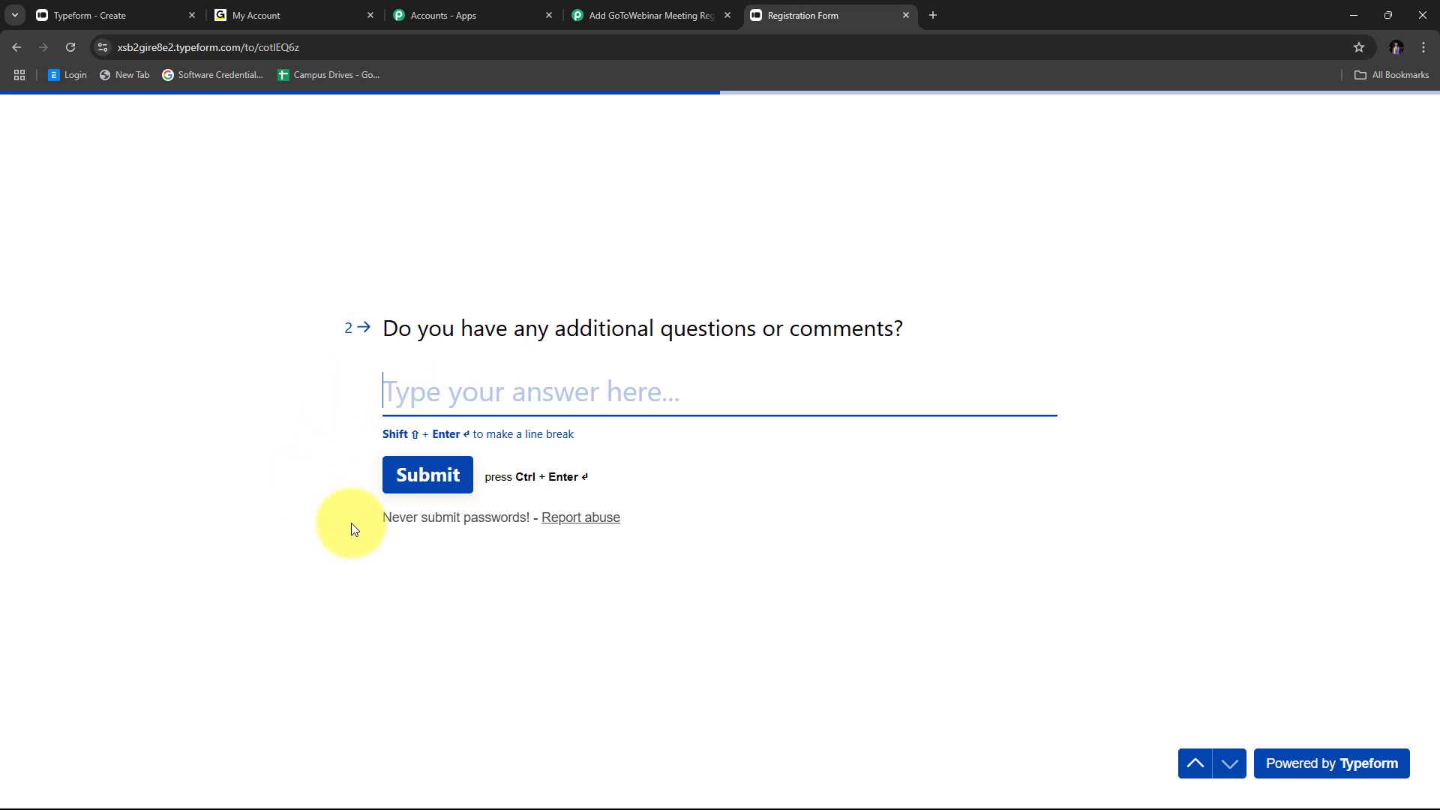
pyautogui.click(433, 486)
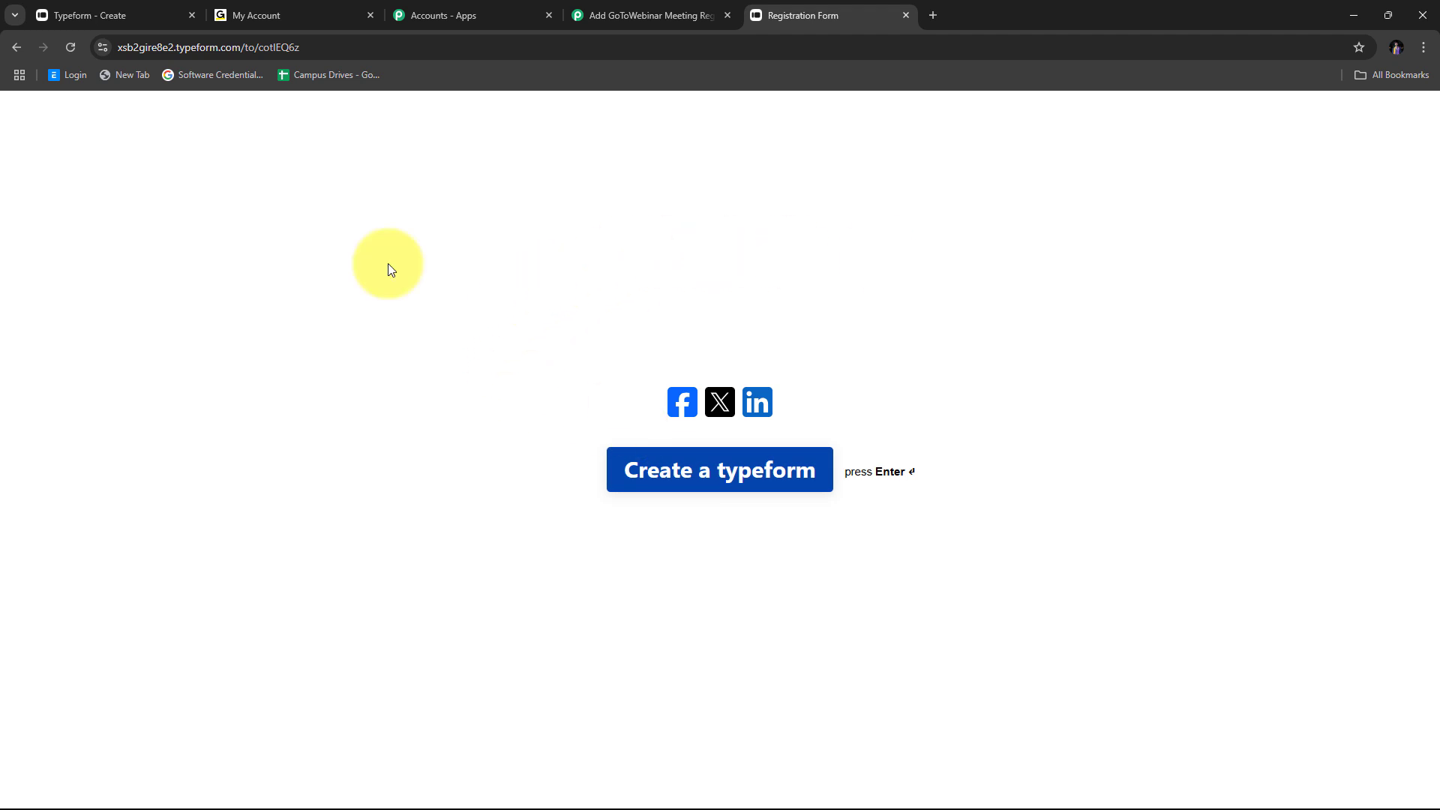
# Return to the workflow and scroll down to the Typeform trigger's Response Received data
pyautogui.click(637, 14)
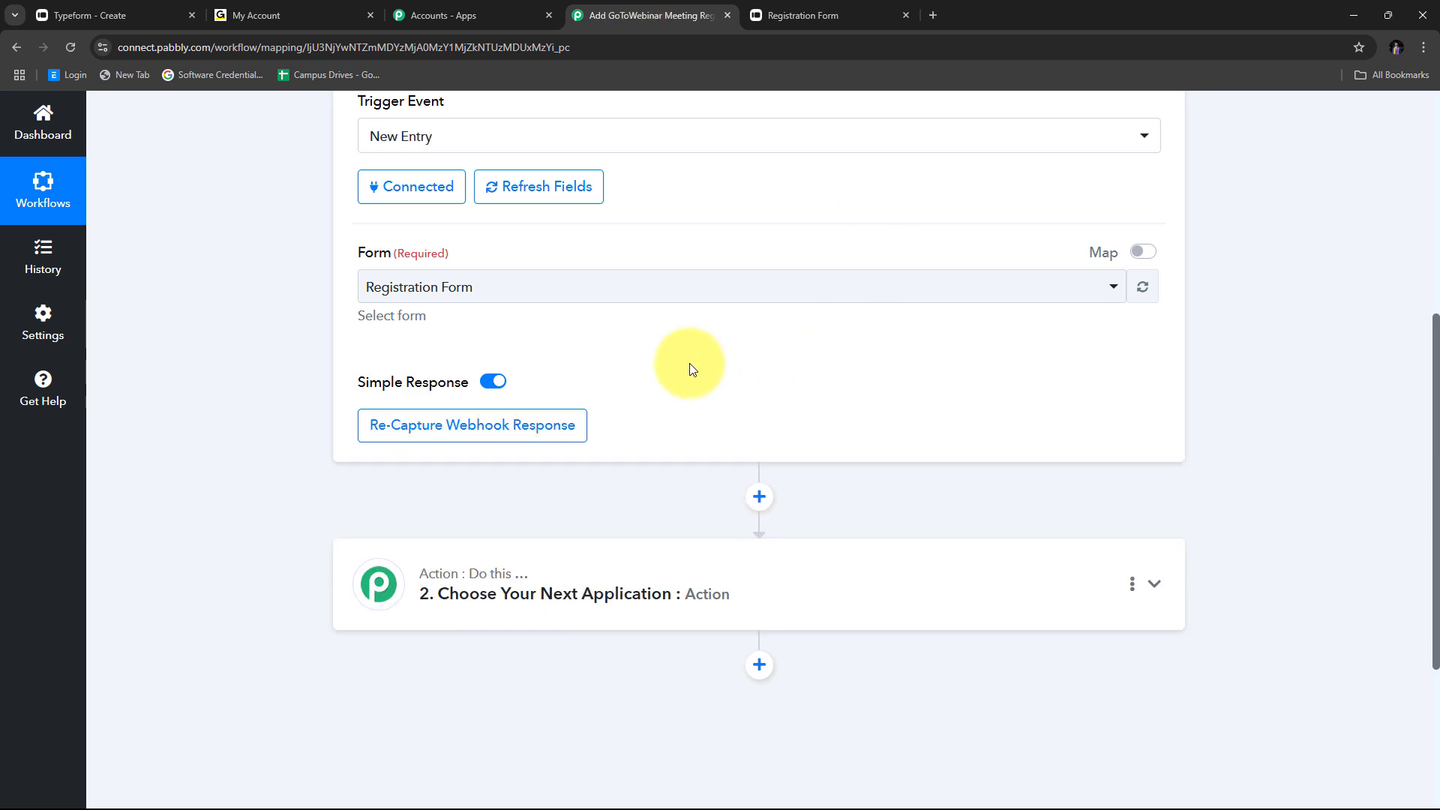
pyautogui.scroll(-2, 1265, 409)
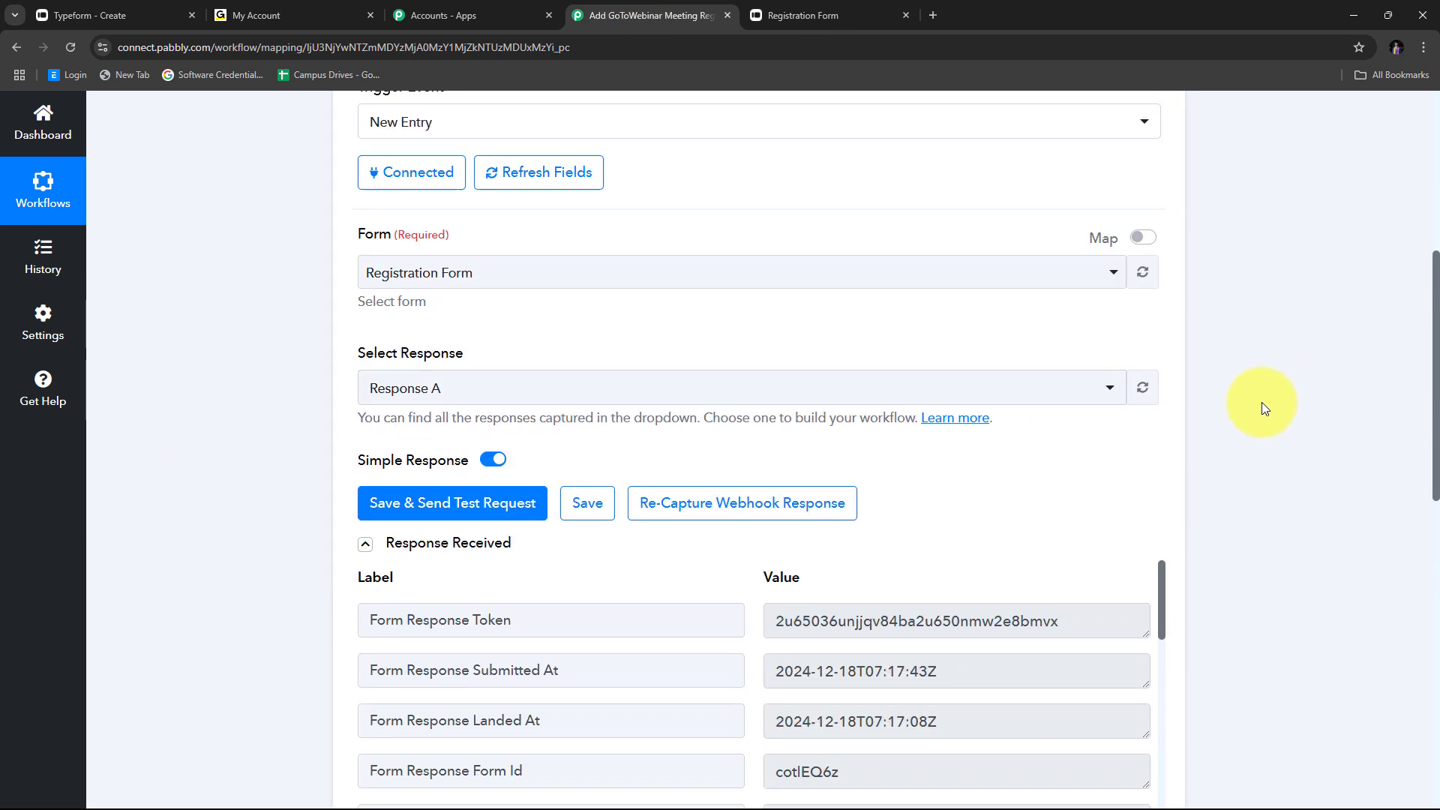
pyautogui.scroll(-2, 1262, 396)
pyautogui.scroll(-2, 1263, 393)
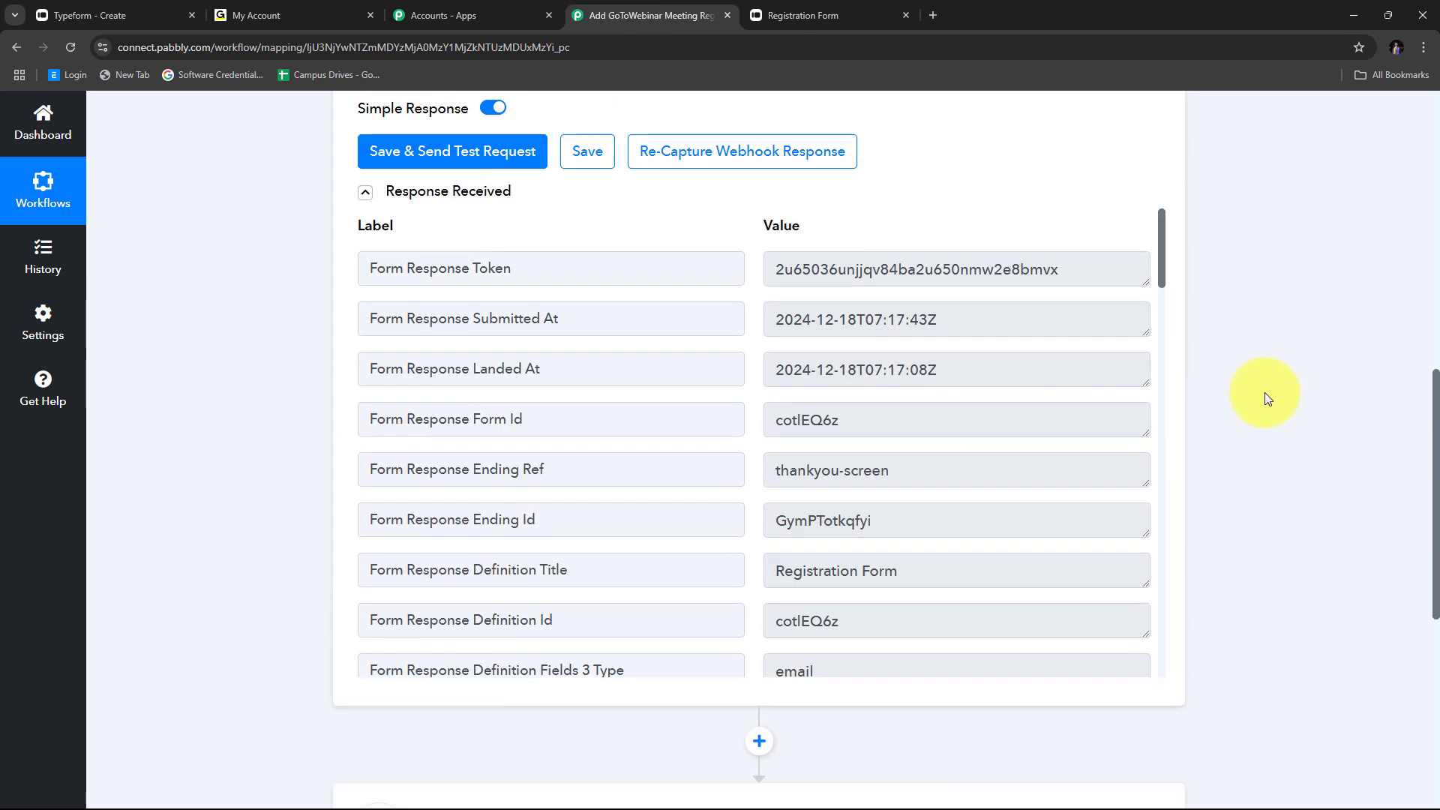
pyautogui.scroll(-10, 1035, 347)
pyautogui.scroll(-9, 1034, 345)
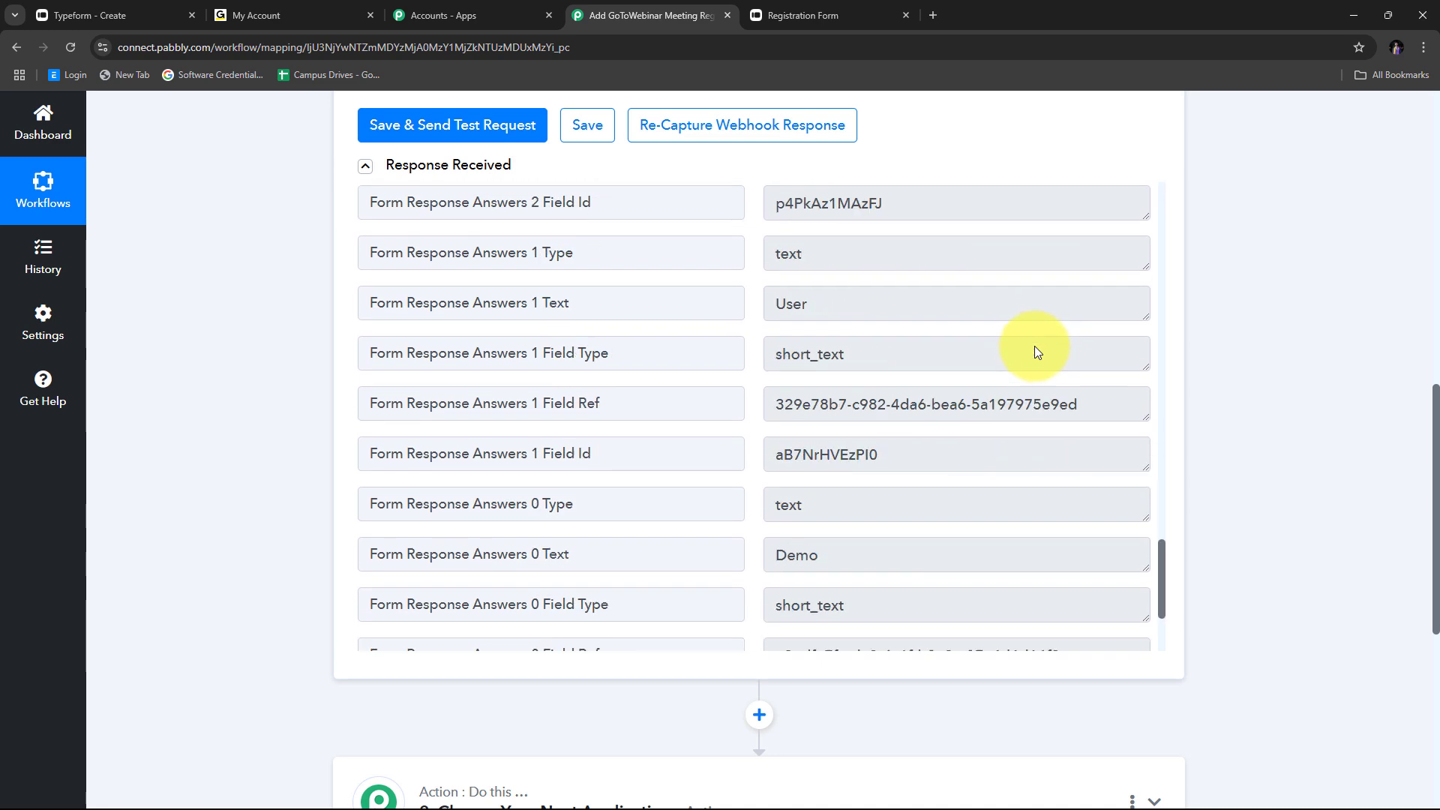
pyautogui.scroll(5, 1034, 345)
pyautogui.scroll(-1, 1033, 345)
pyautogui.scroll(-5, 1035, 346)
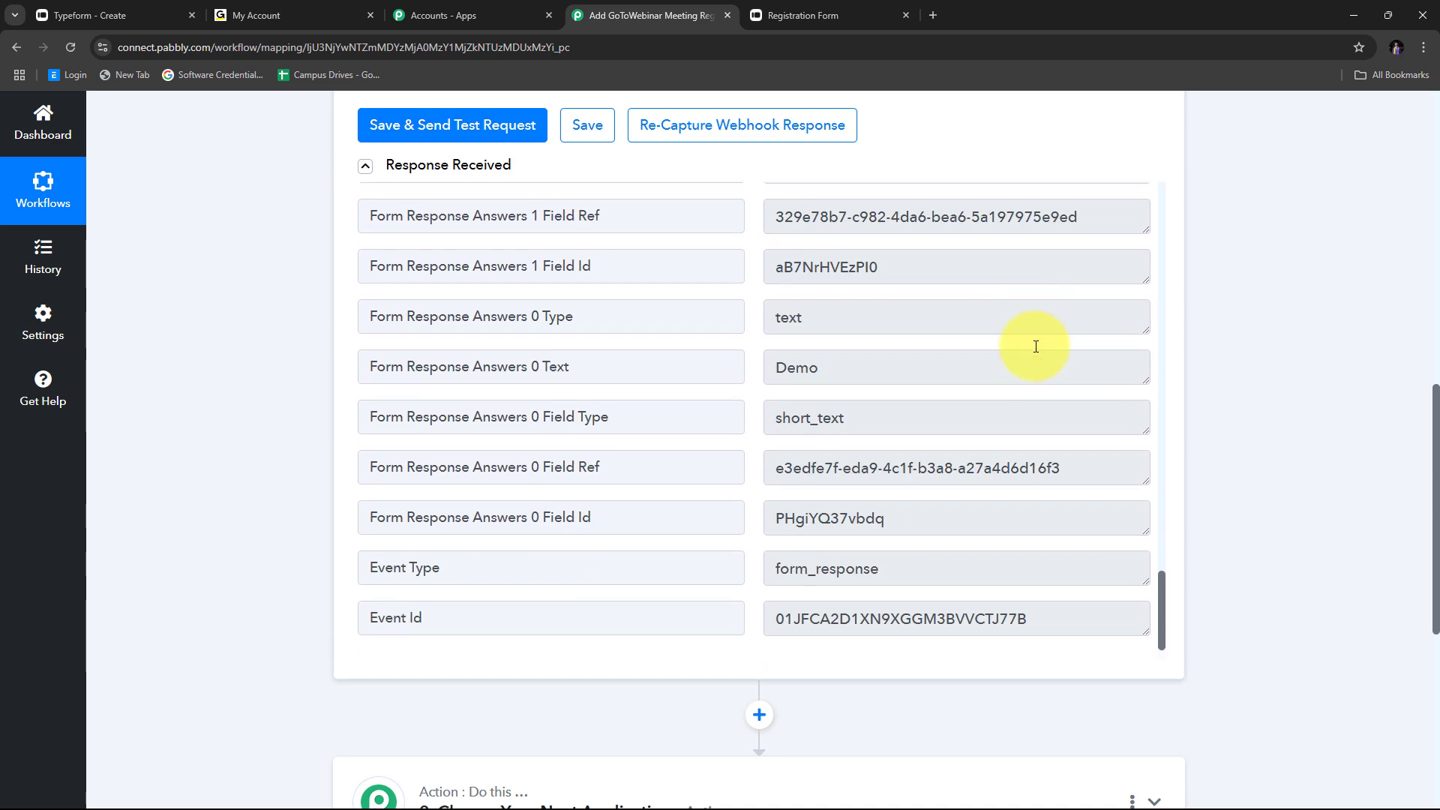
pyautogui.scroll(1, 1275, 435)
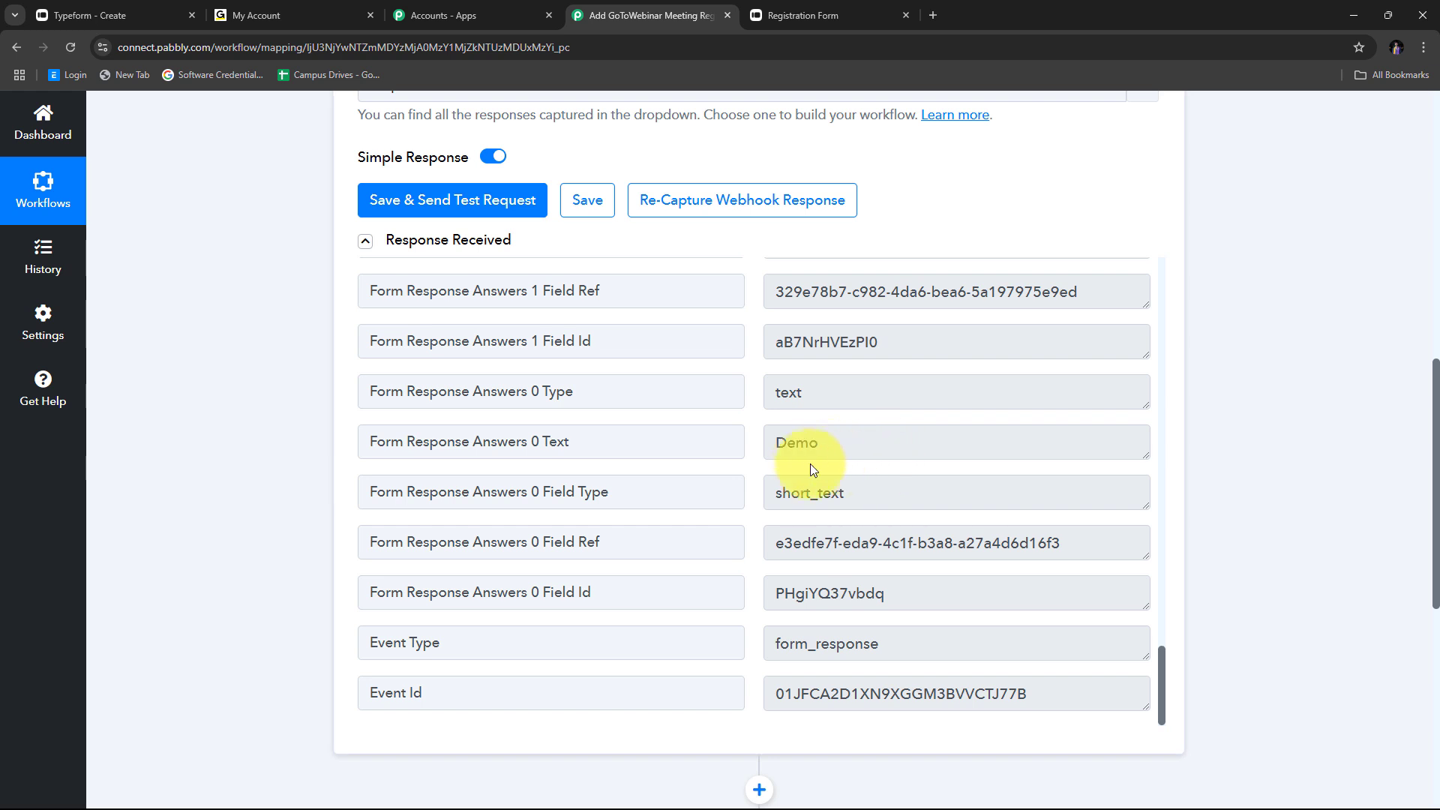
pyautogui.scroll(2, 807, 463)
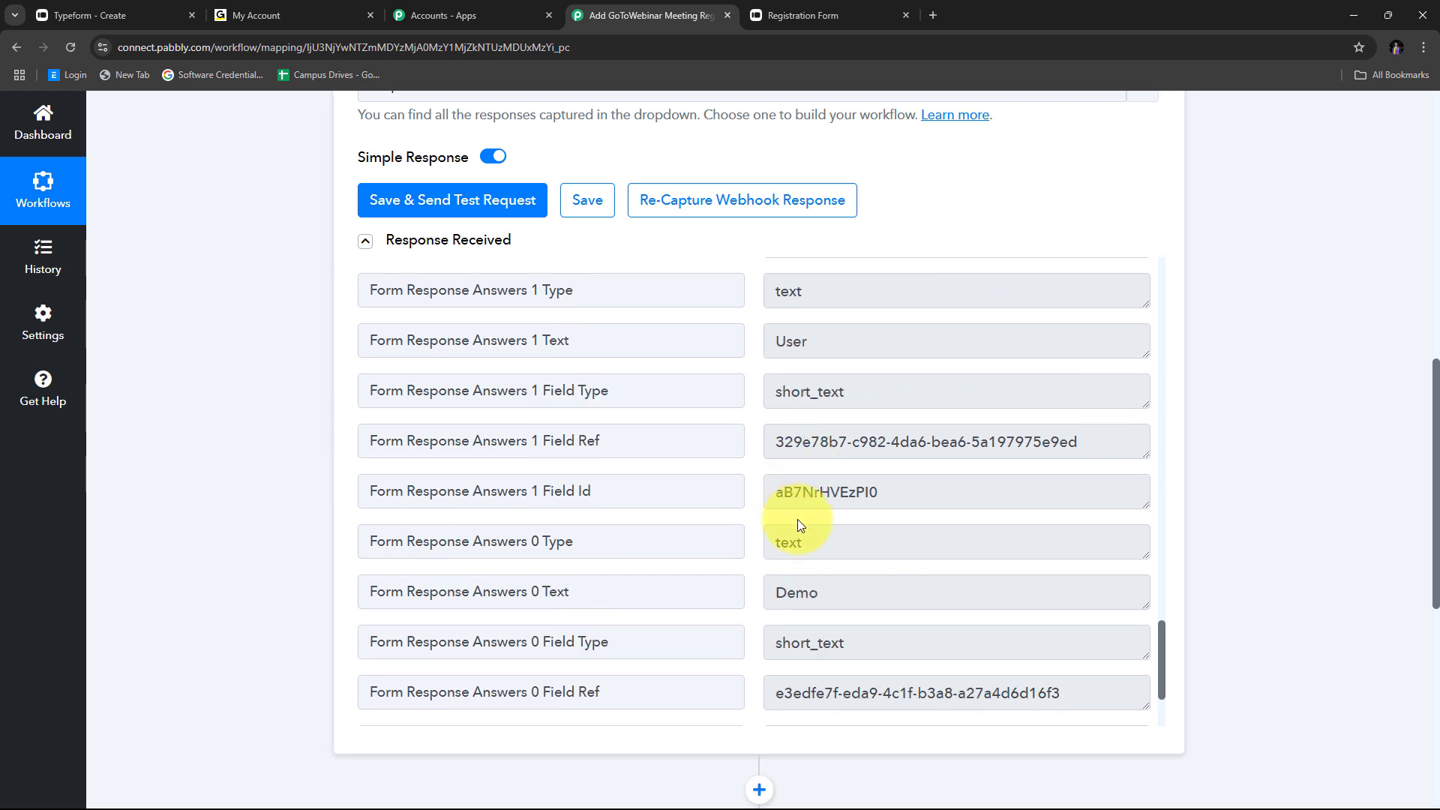
pyautogui.scroll(-2, 840, 517)
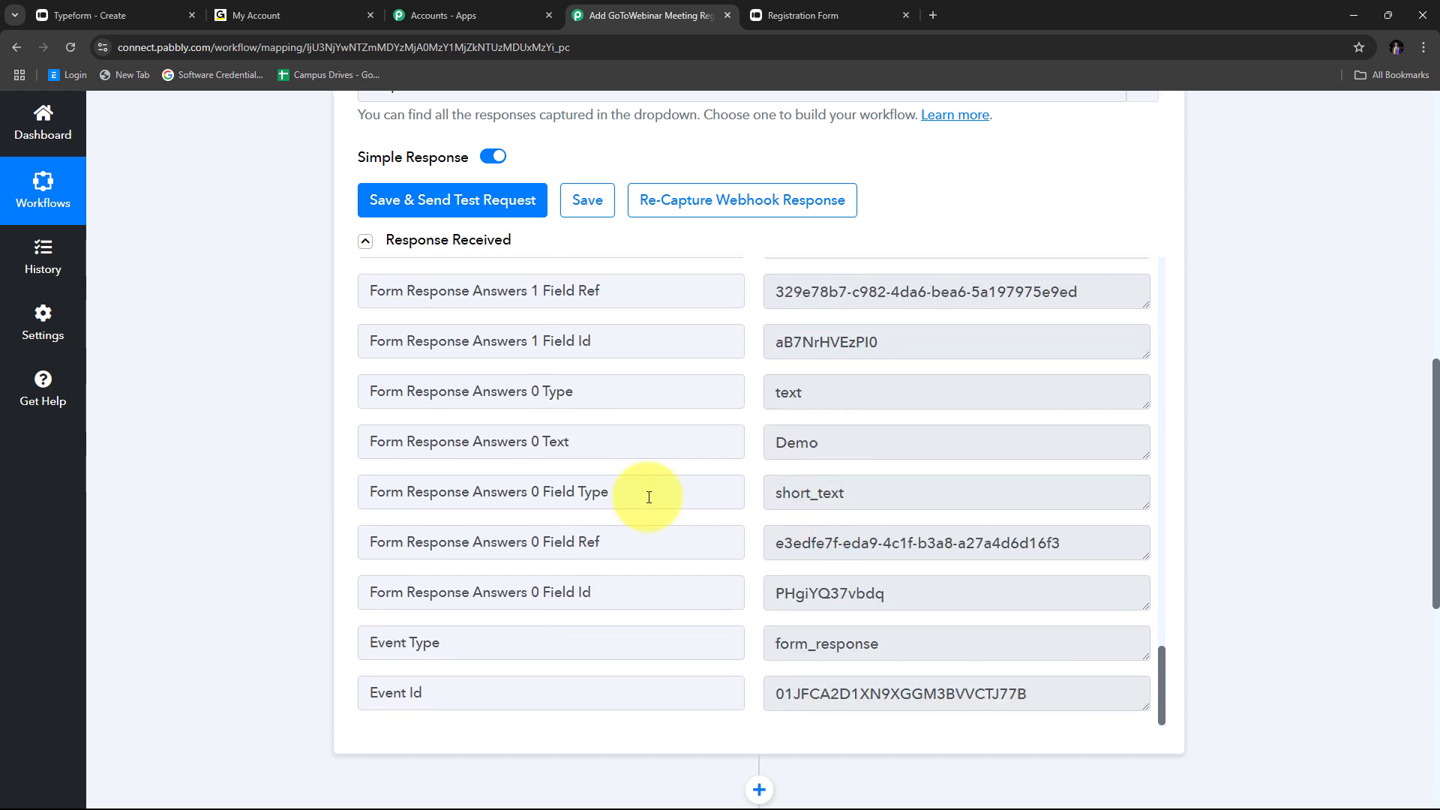
pyautogui.scroll(1, 841, 491)
pyautogui.moveTo(855, 517); pyautogui.dragTo(746, 538)
pyautogui.scroll(2, 835, 491)
# Review the captured last name, phone number and email answer values in the response
pyautogui.click(827, 412)
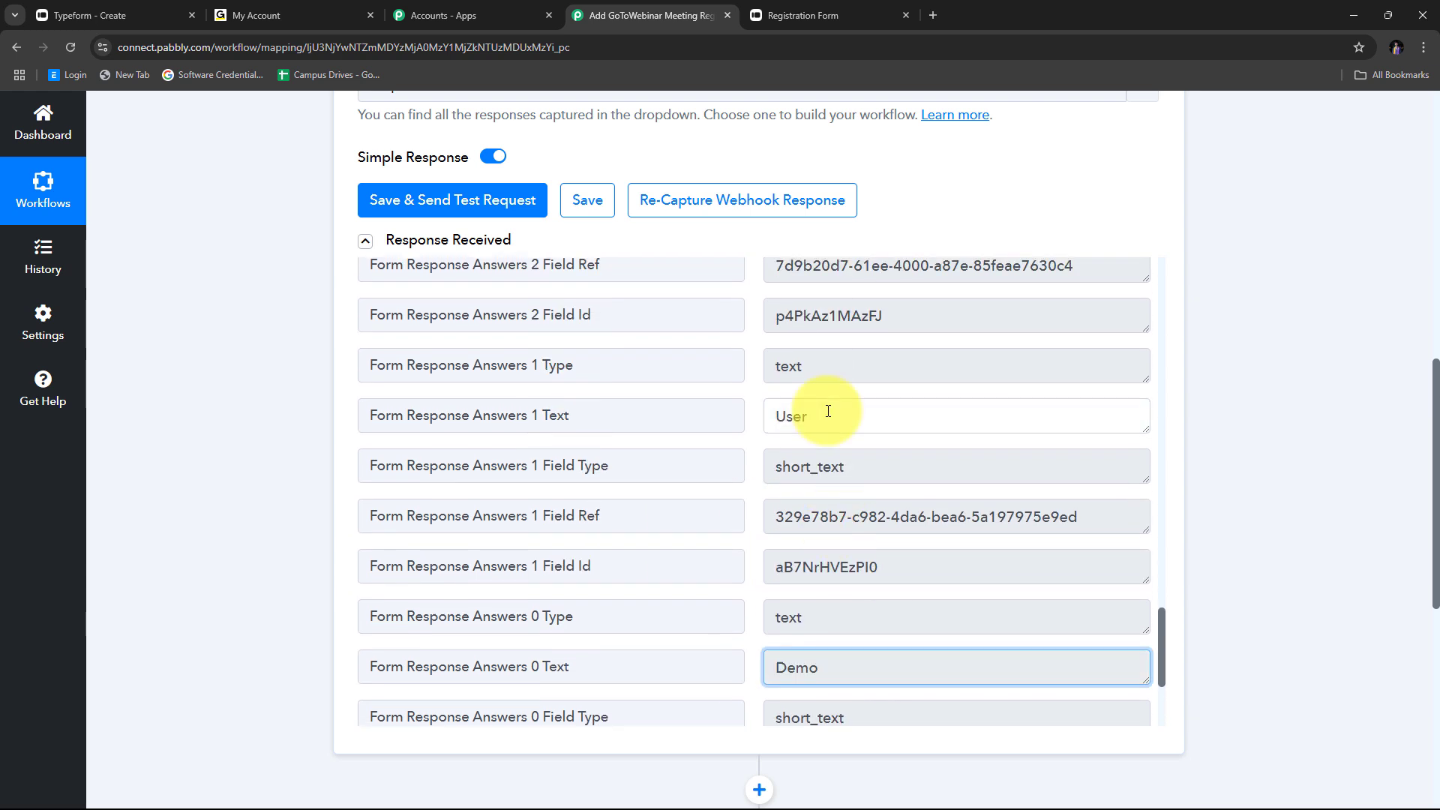
pyautogui.click(738, 414)
pyautogui.scroll(2, 845, 427)
pyautogui.click(808, 568)
pyautogui.scroll(2, 819, 525)
pyautogui.click(833, 466)
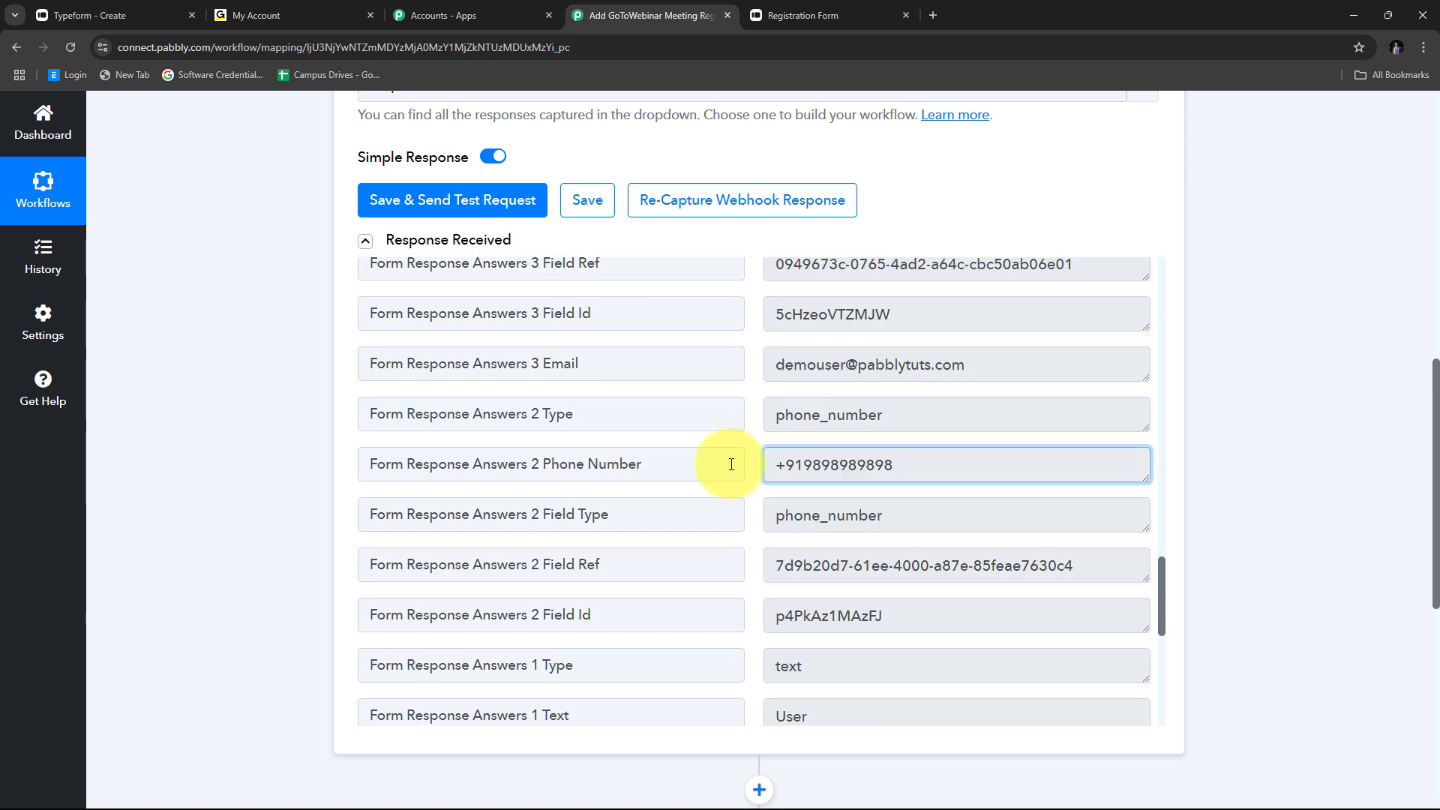
pyautogui.click(729, 465)
pyautogui.scroll(1, 874, 456)
pyautogui.scroll(1, 876, 456)
pyautogui.moveTo(990, 514); pyautogui.dragTo(757, 521)
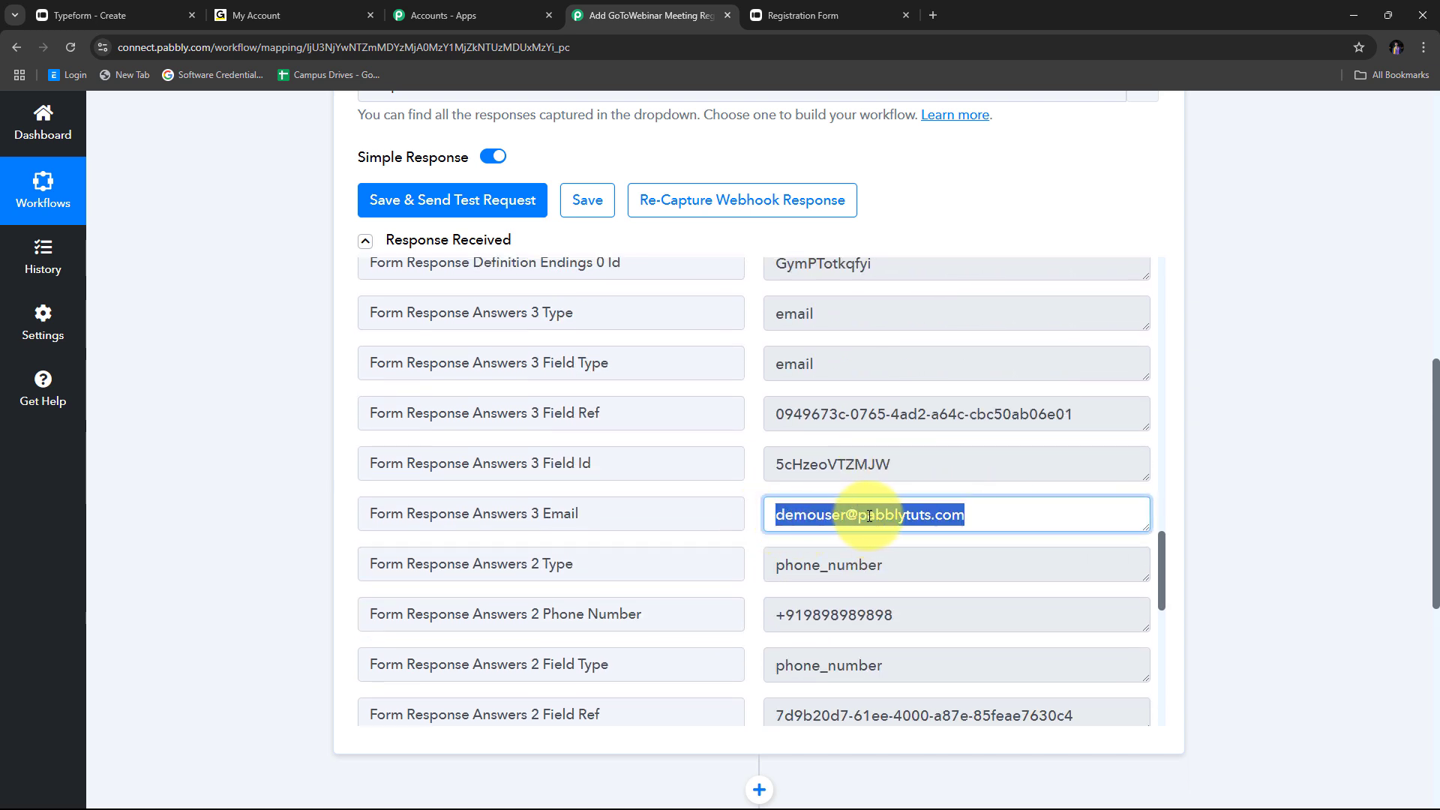
pyautogui.scroll(1, 960, 521)
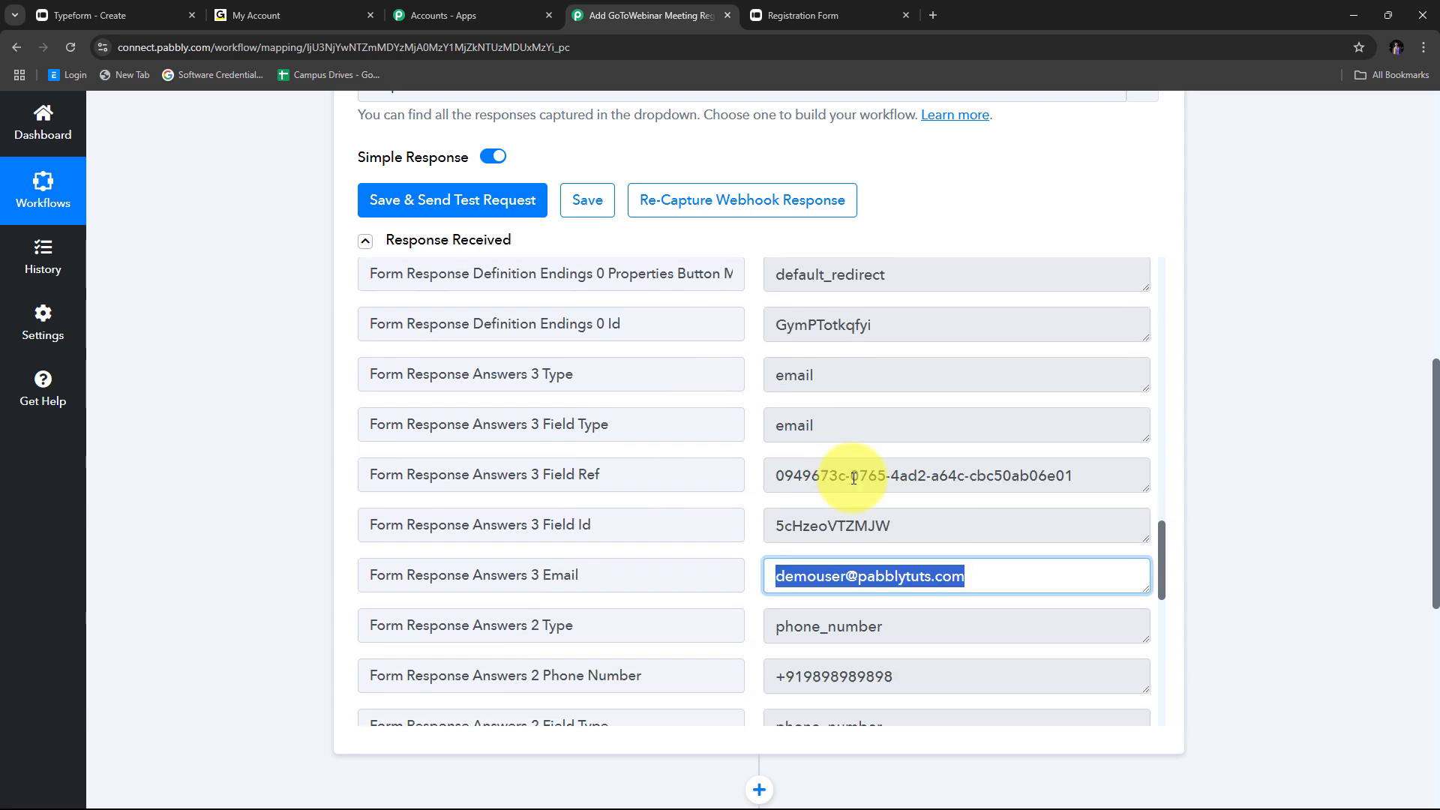
pyautogui.scroll(-2, 901, 495)
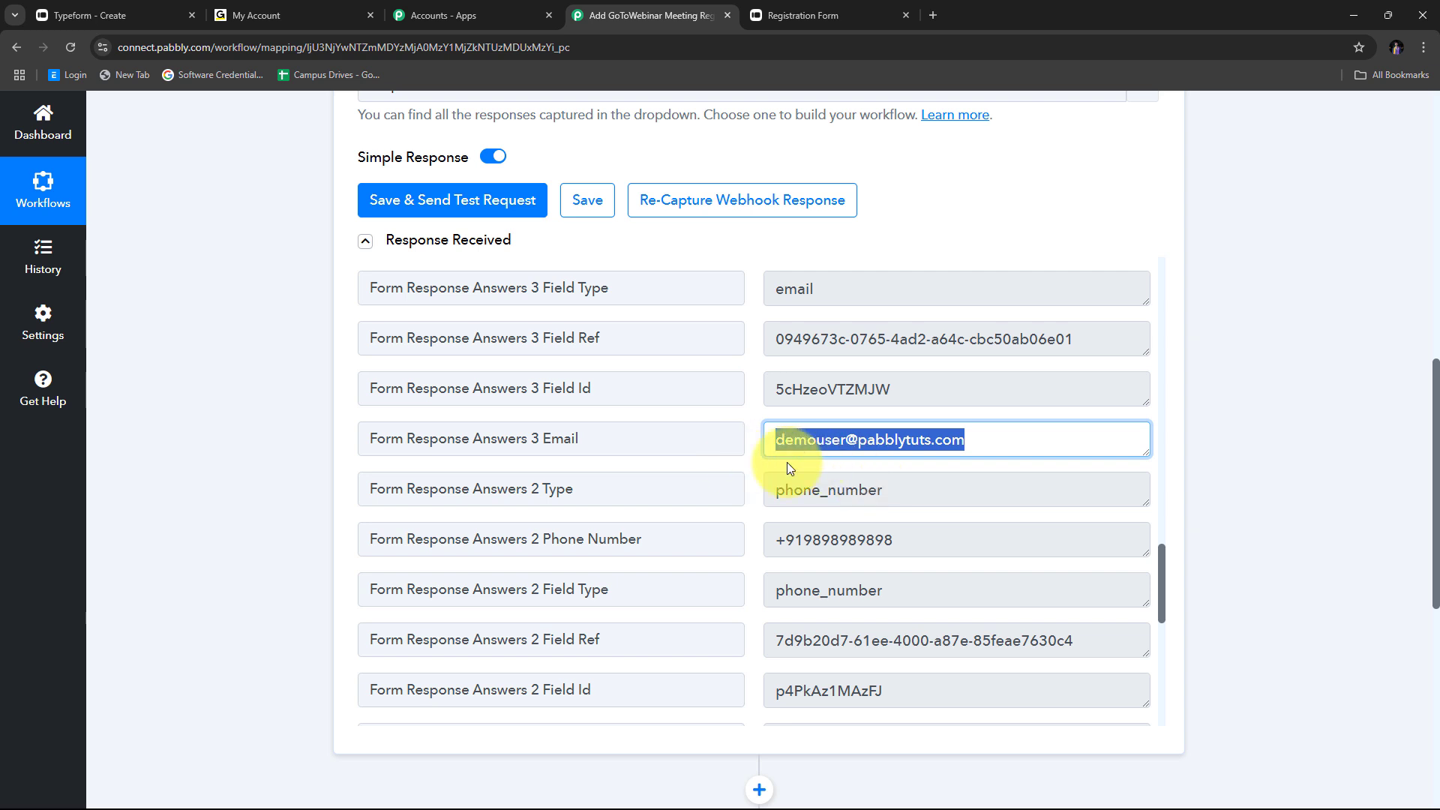
pyautogui.scroll(2, 750, 465)
pyautogui.scroll(-1, 742, 457)
pyautogui.scroll(-4, 744, 453)
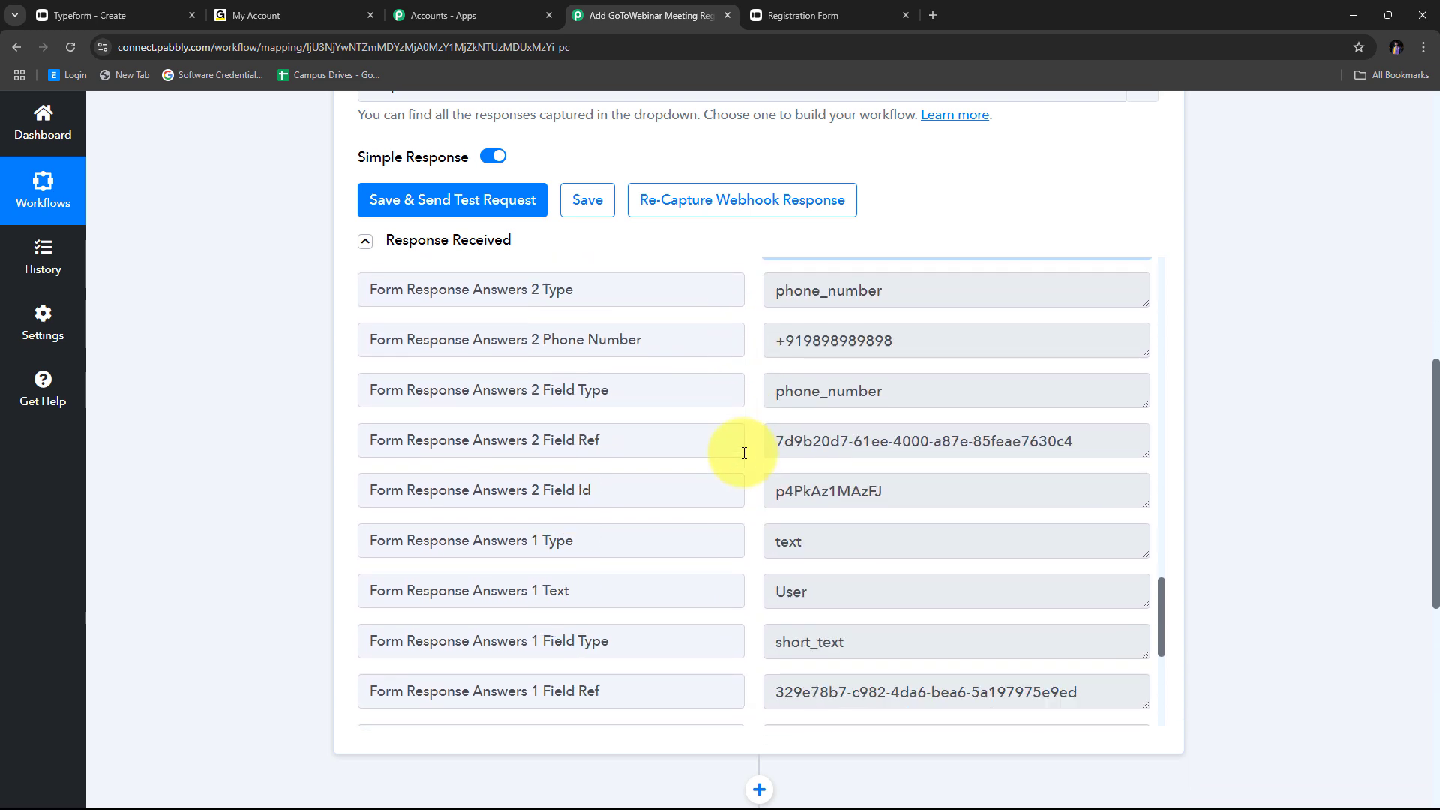
pyautogui.scroll(2, 744, 453)
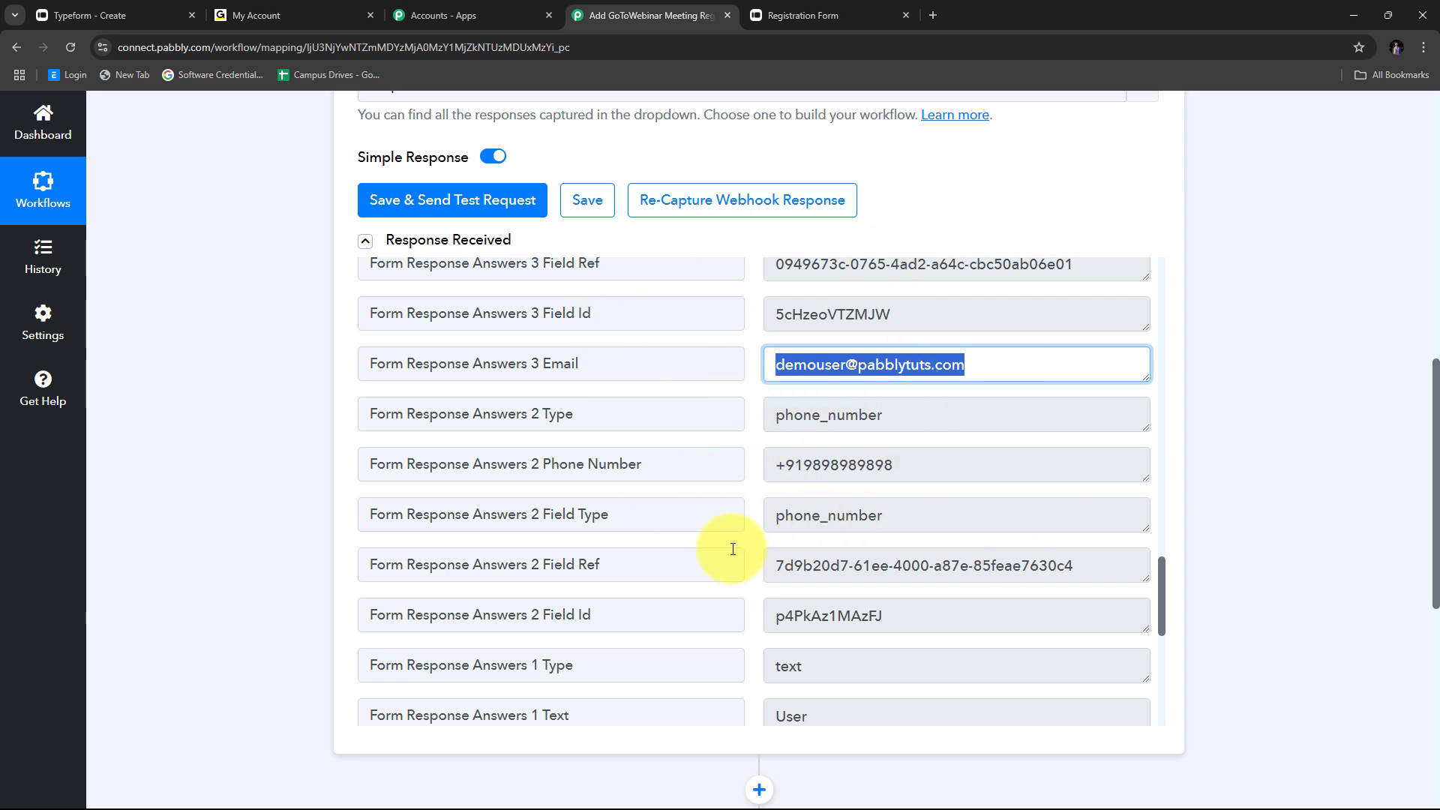
pyautogui.scroll(1, 745, 439)
pyautogui.scroll(-1, 739, 428)
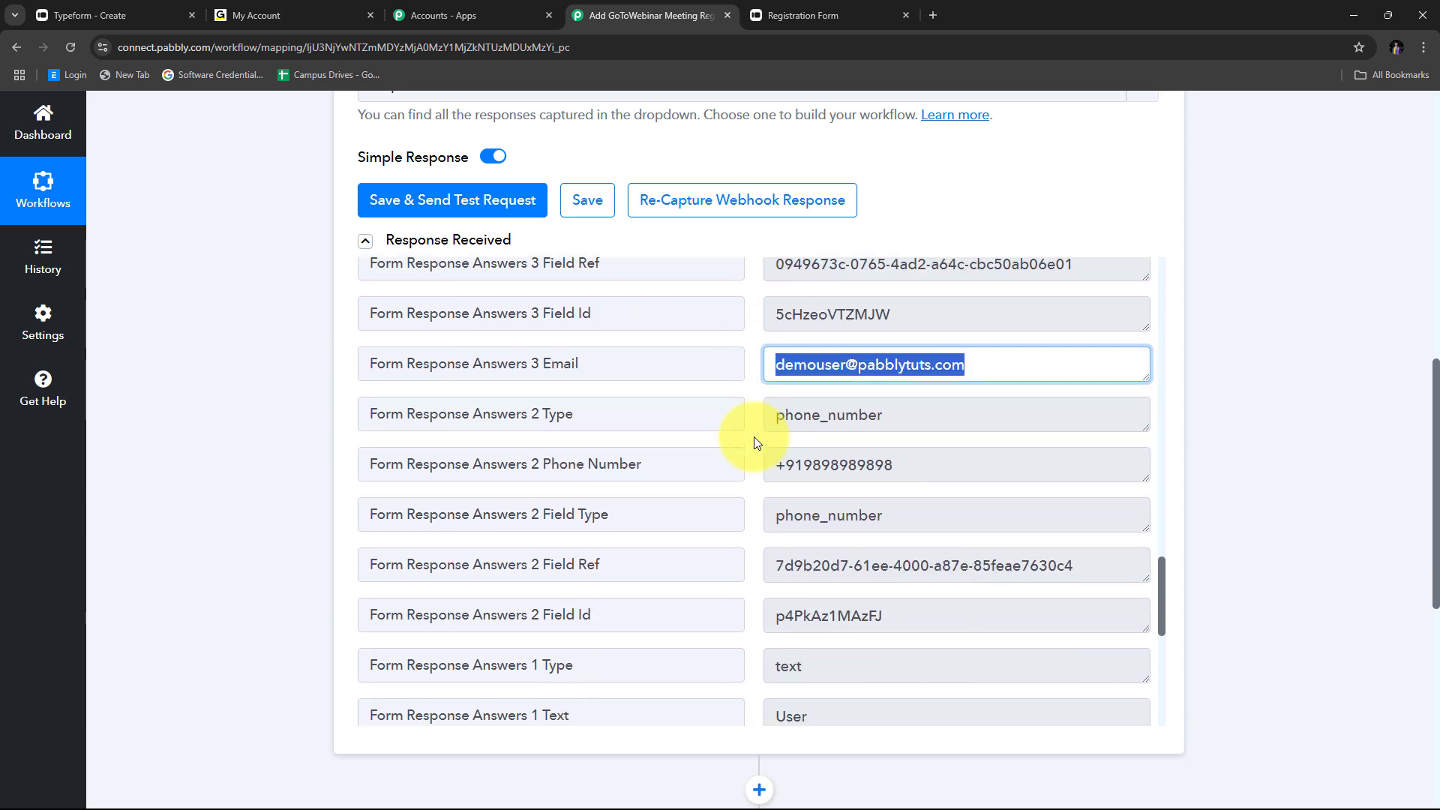
pyautogui.scroll(-2, 754, 442)
pyautogui.scroll(-1, 755, 442)
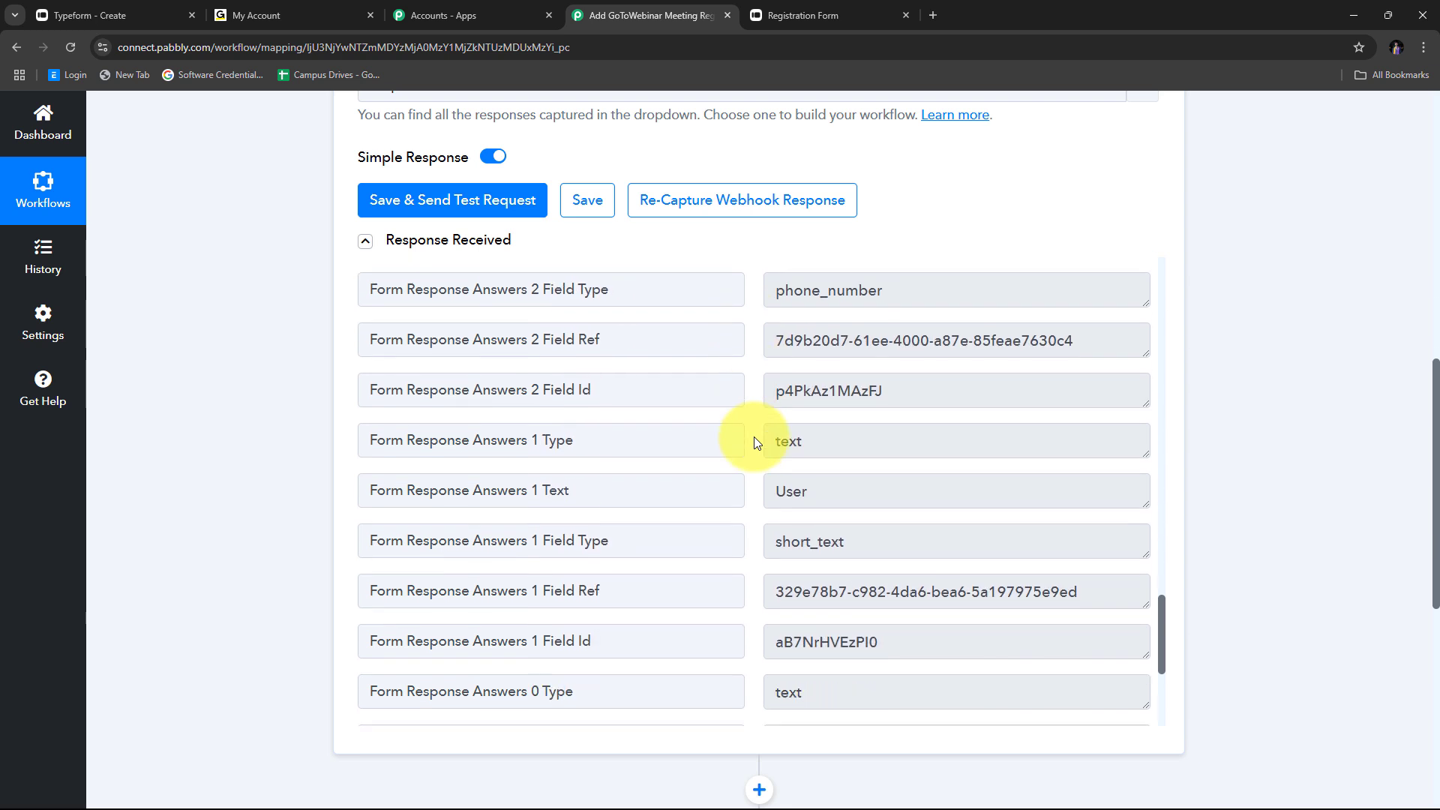
pyautogui.scroll(-1, 875, 414)
pyautogui.scroll(2, 875, 376)
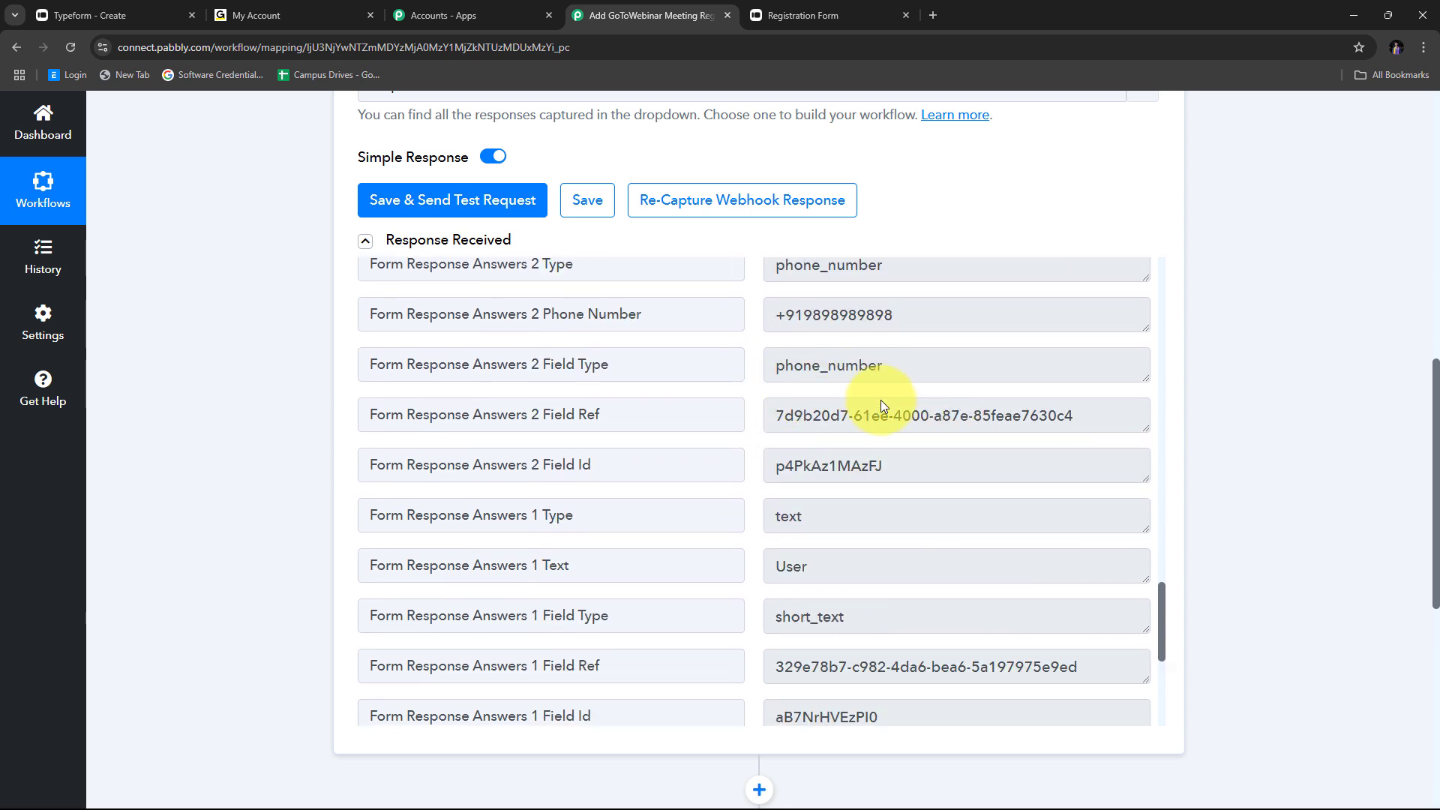
pyautogui.scroll(-1, 870, 486)
pyautogui.moveTo(871, 485); pyautogui.dragTo(760, 506)
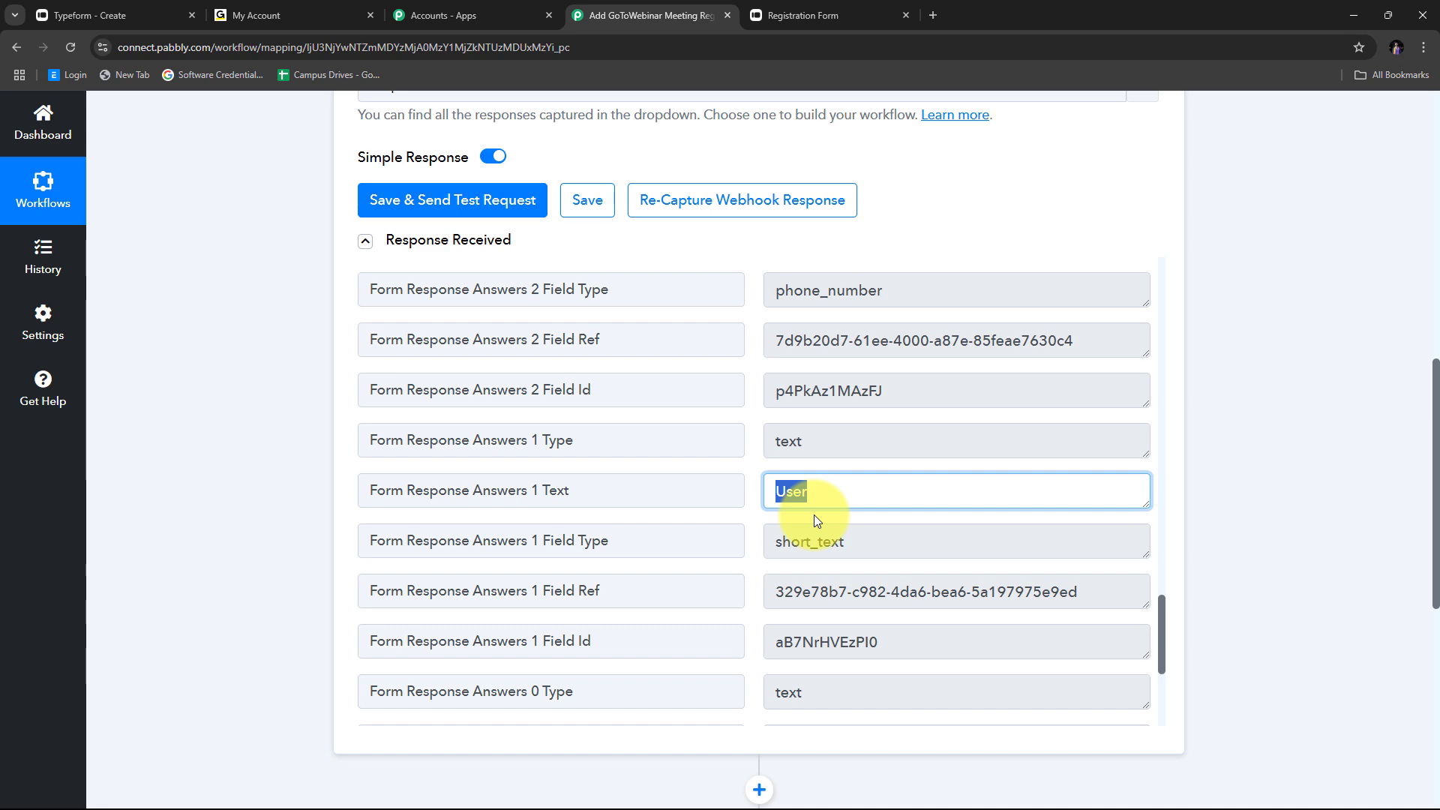
pyautogui.scroll(-5, 1286, 450)
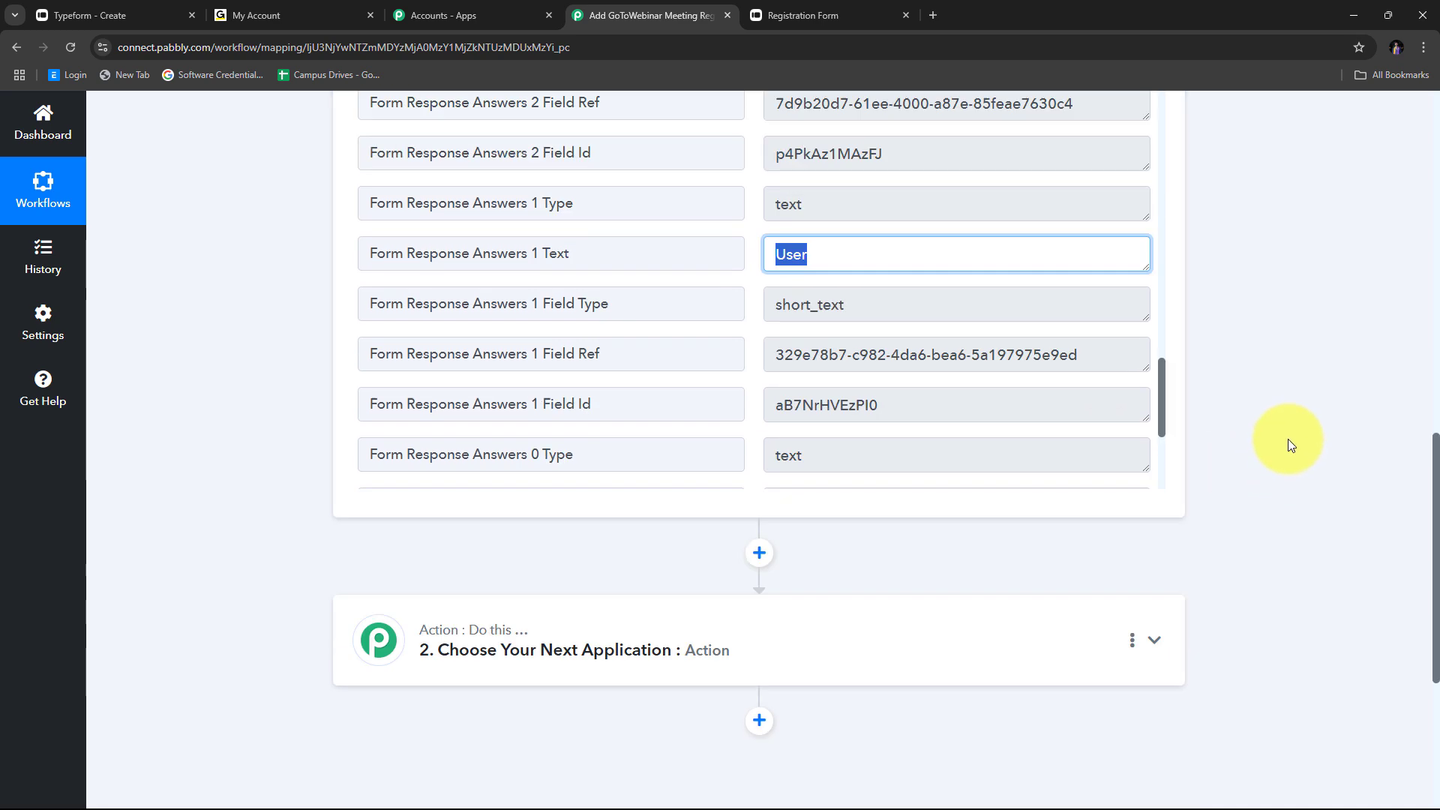
# Pick GoToWebinar as the action app and Create Registrant as its action event
pyautogui.click(1155, 504)
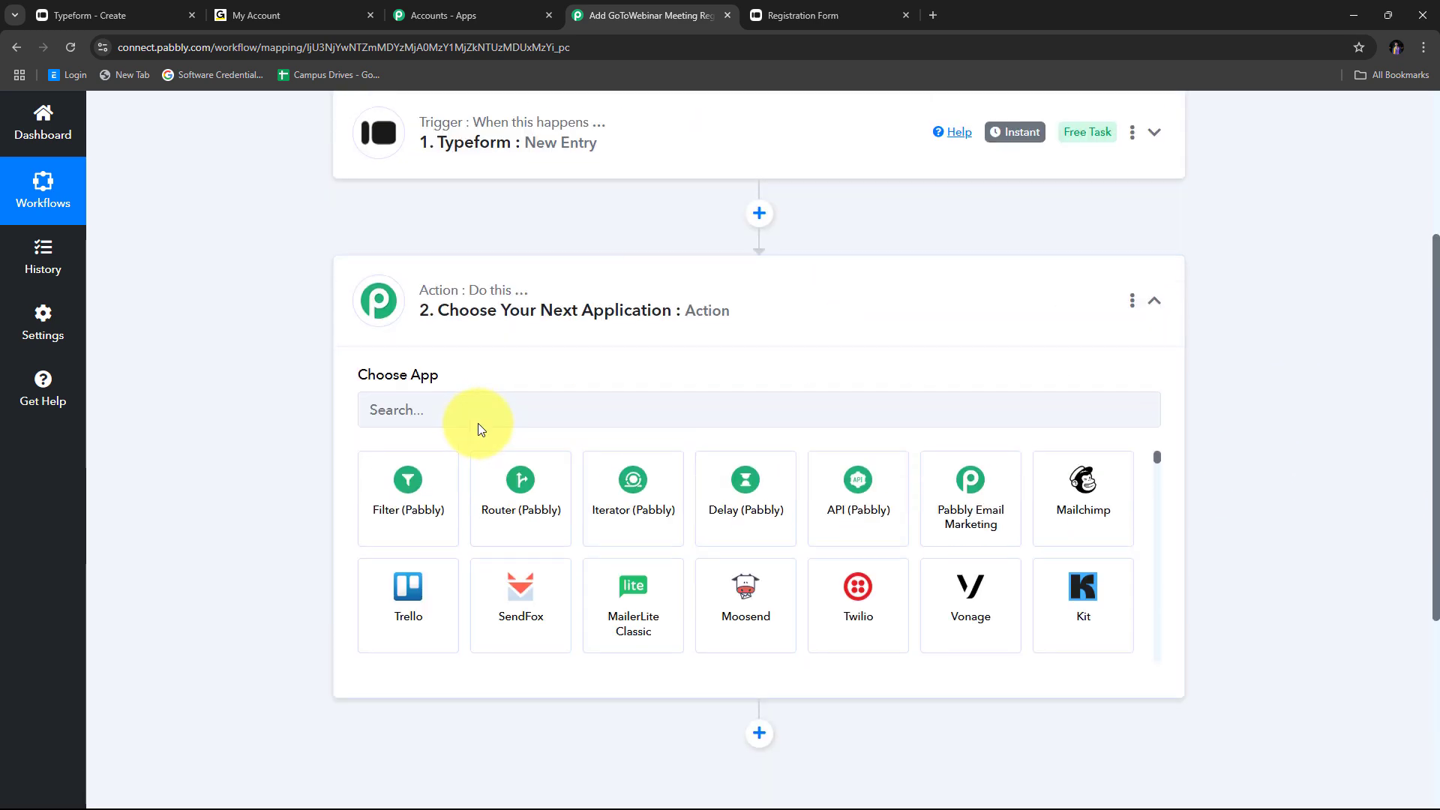
pyautogui.click(477, 422)
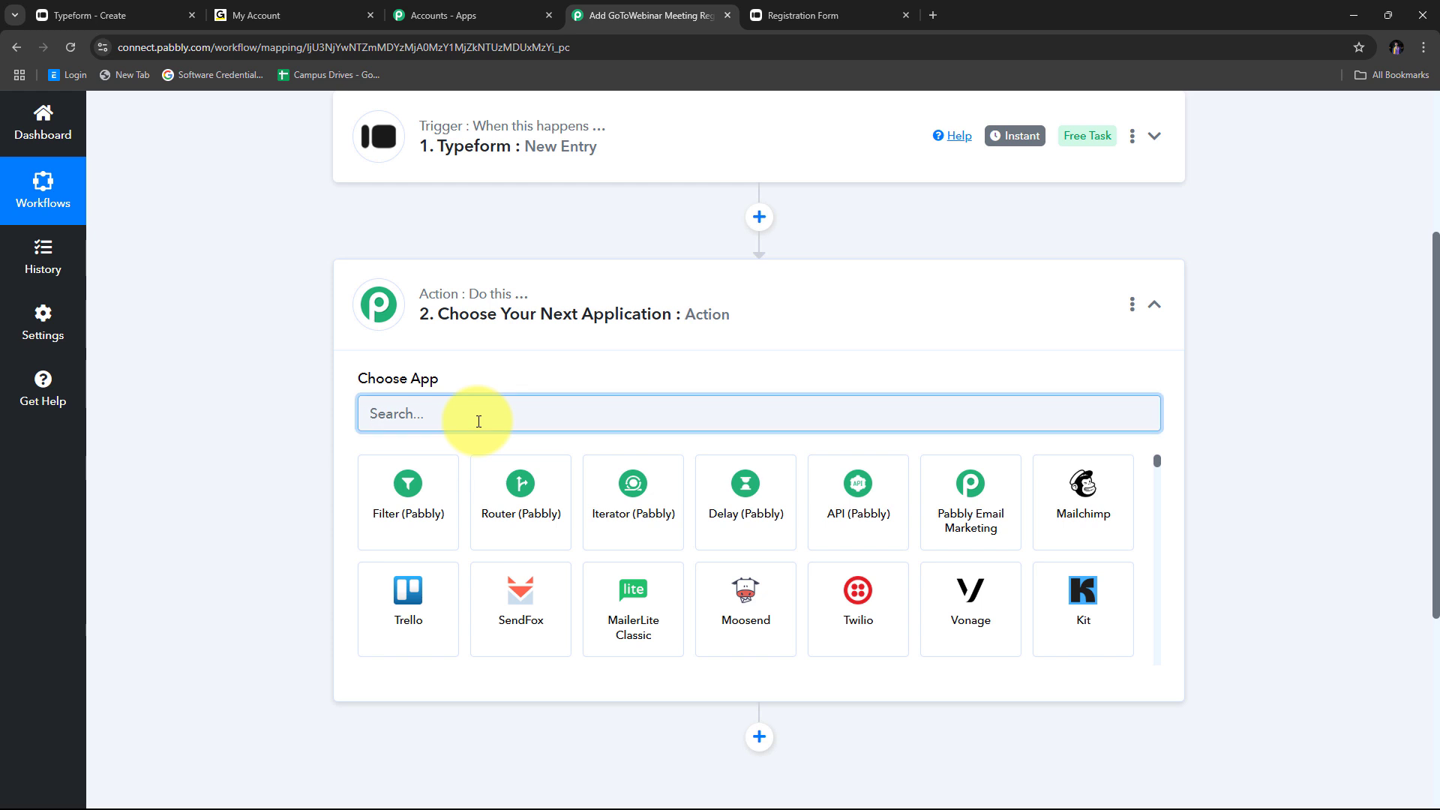
pyautogui.write('Go')
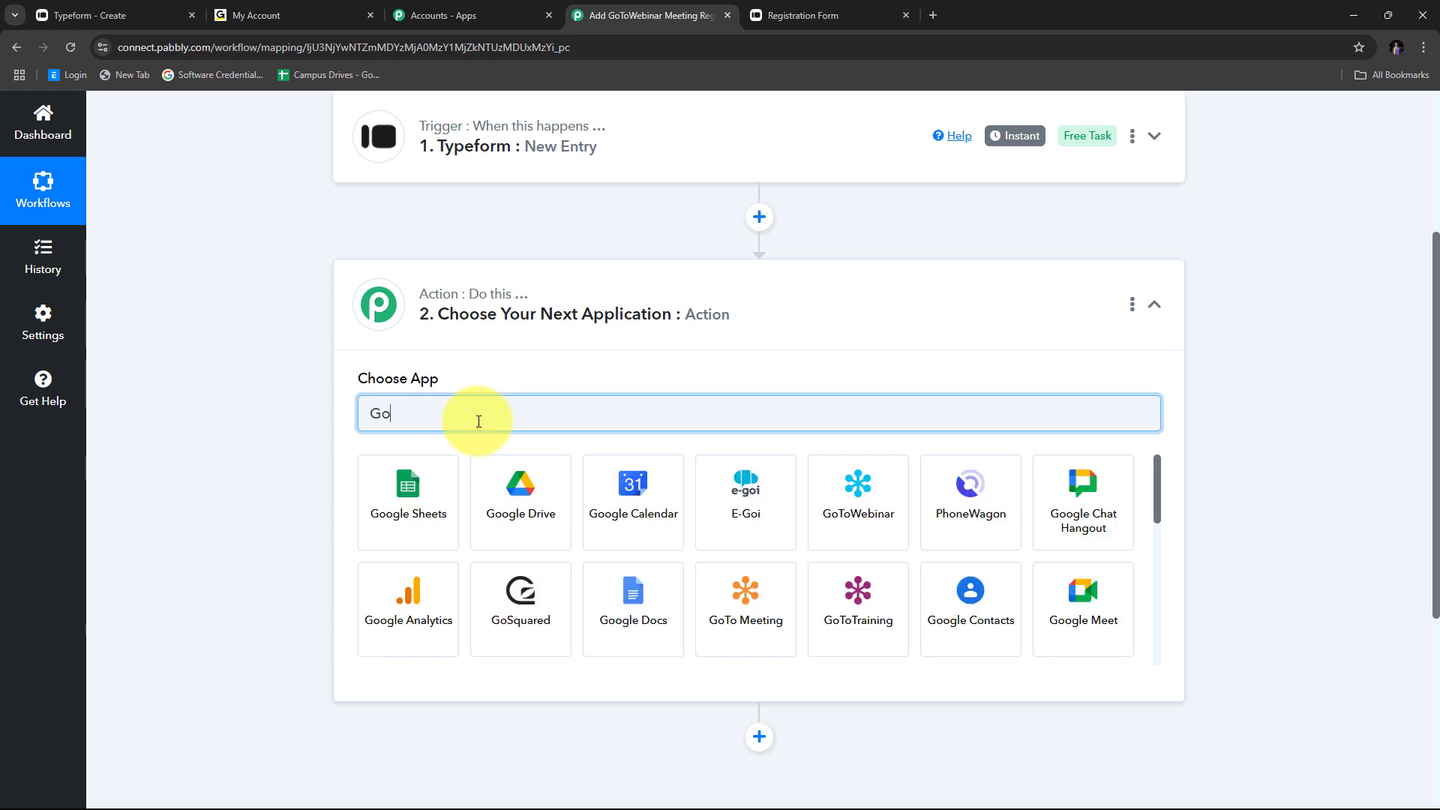
pyautogui.write('To')
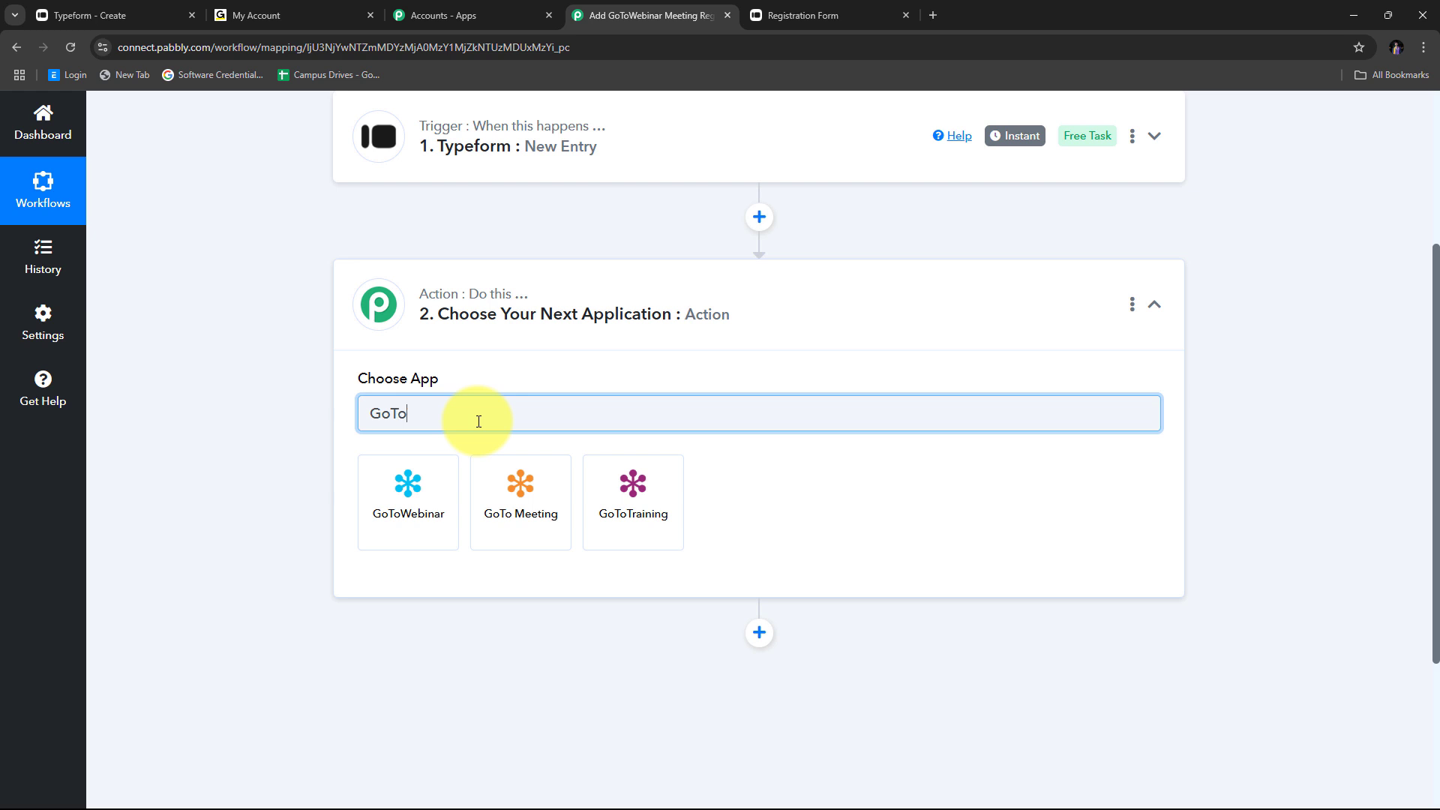
pyautogui.write('Webinar')
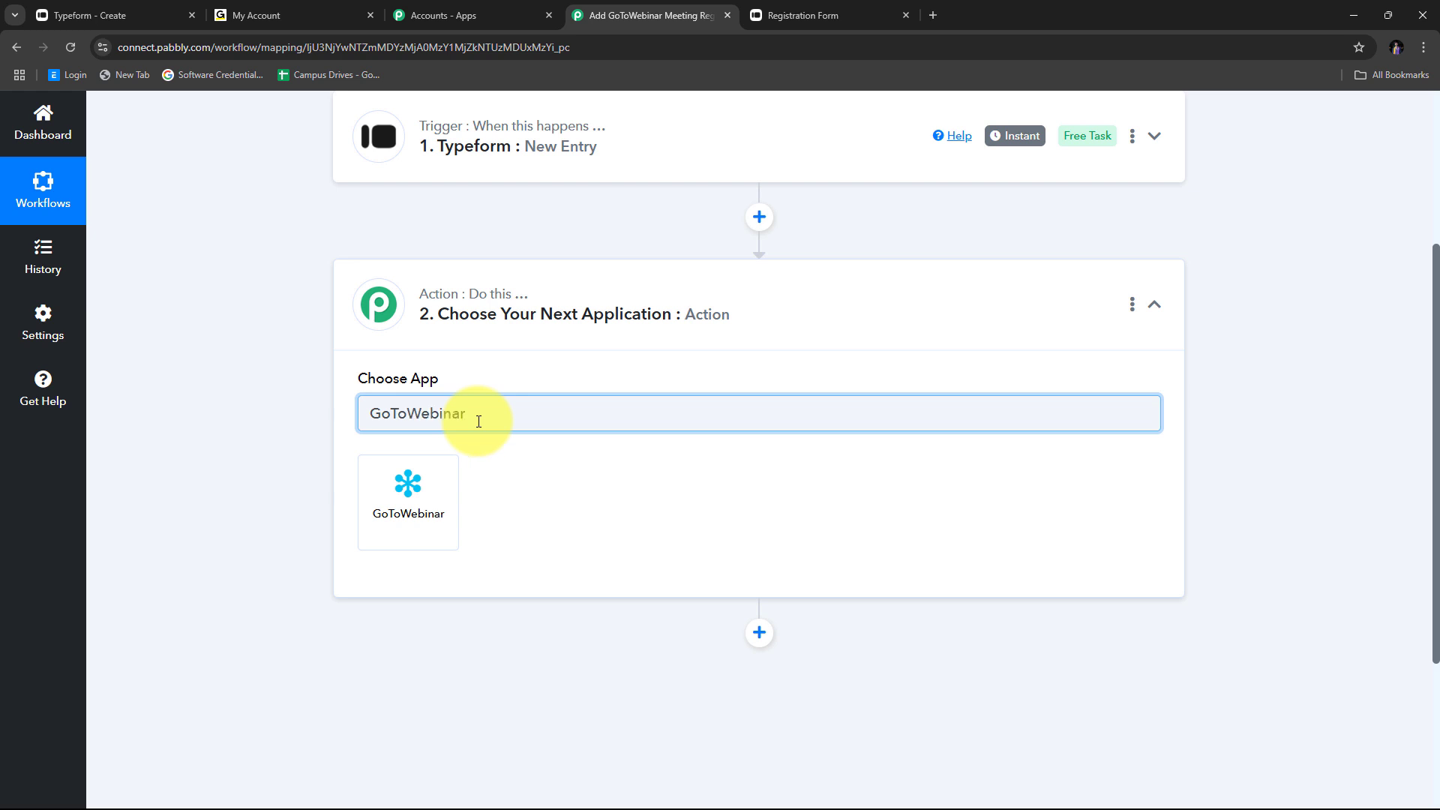
pyautogui.click(391, 507)
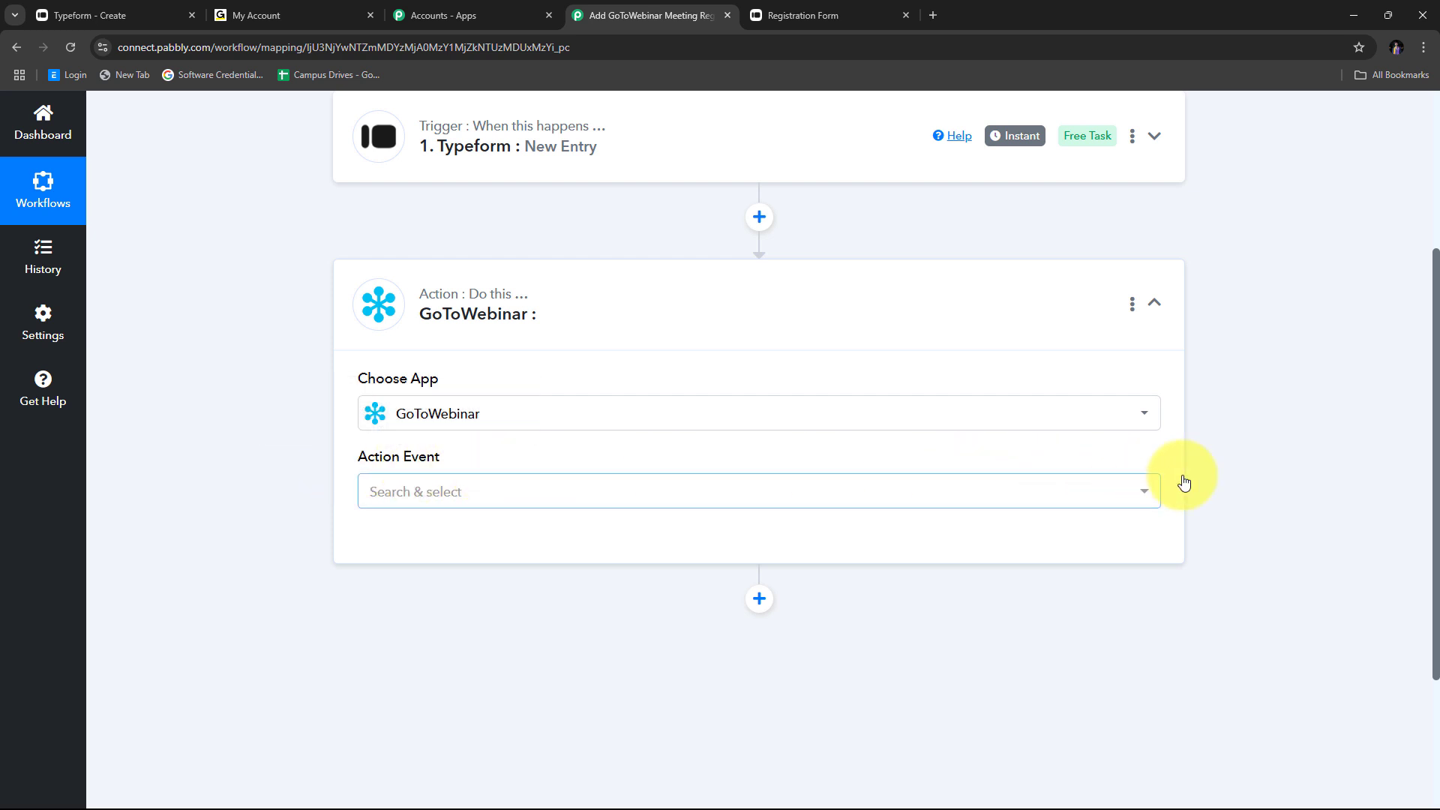
pyautogui.click(1078, 501)
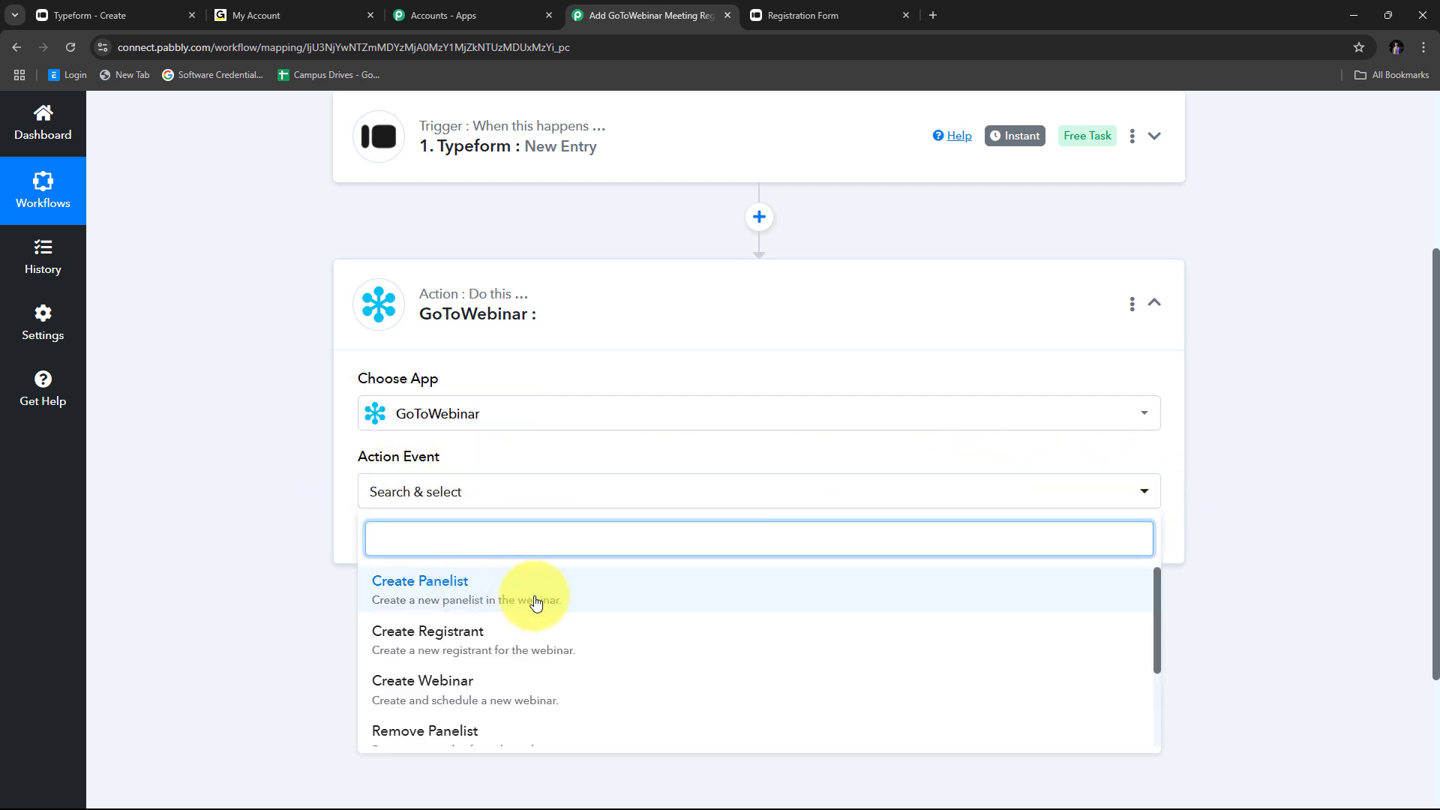
pyautogui.scroll(-1, 523, 610)
pyautogui.scroll(1, 518, 615)
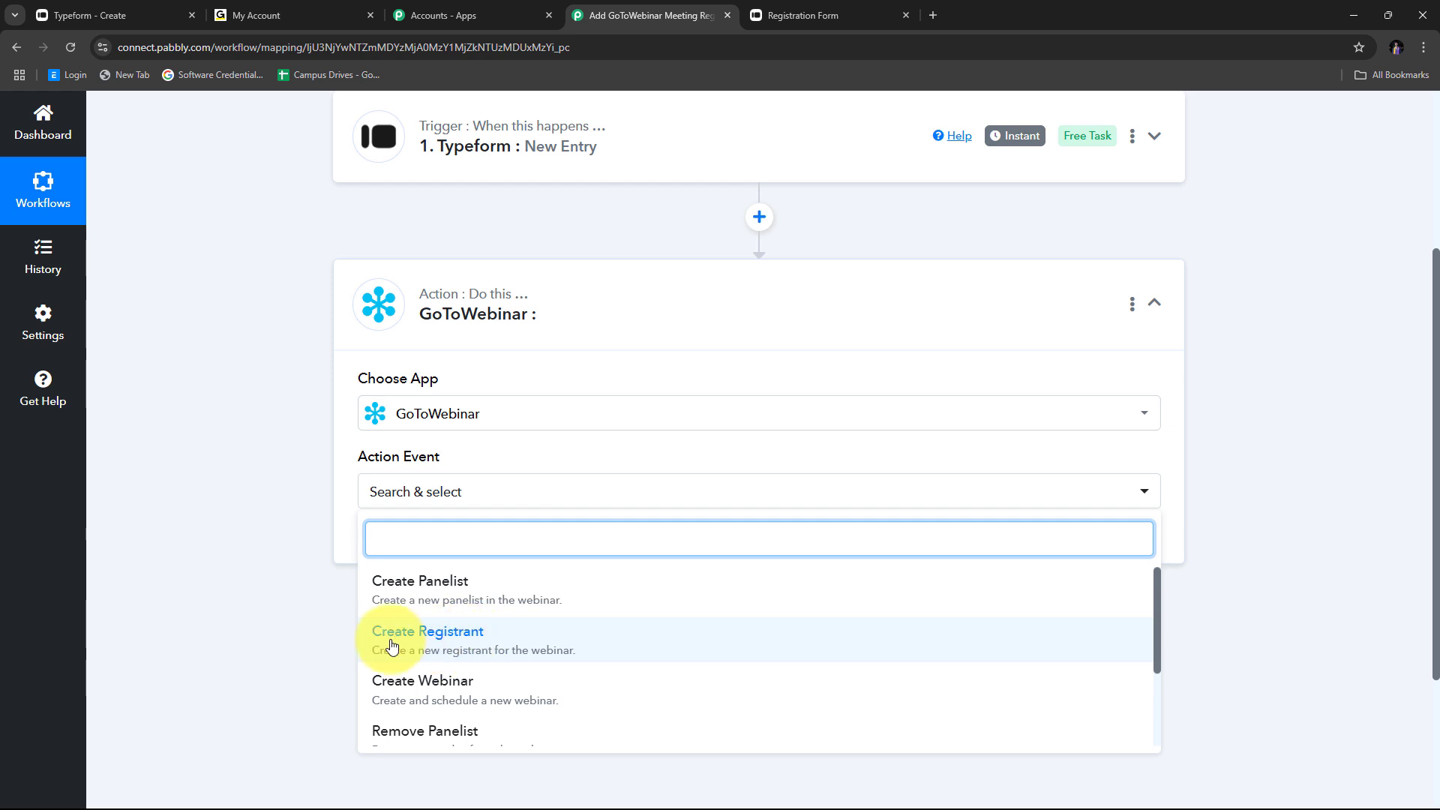
pyautogui.click(484, 644)
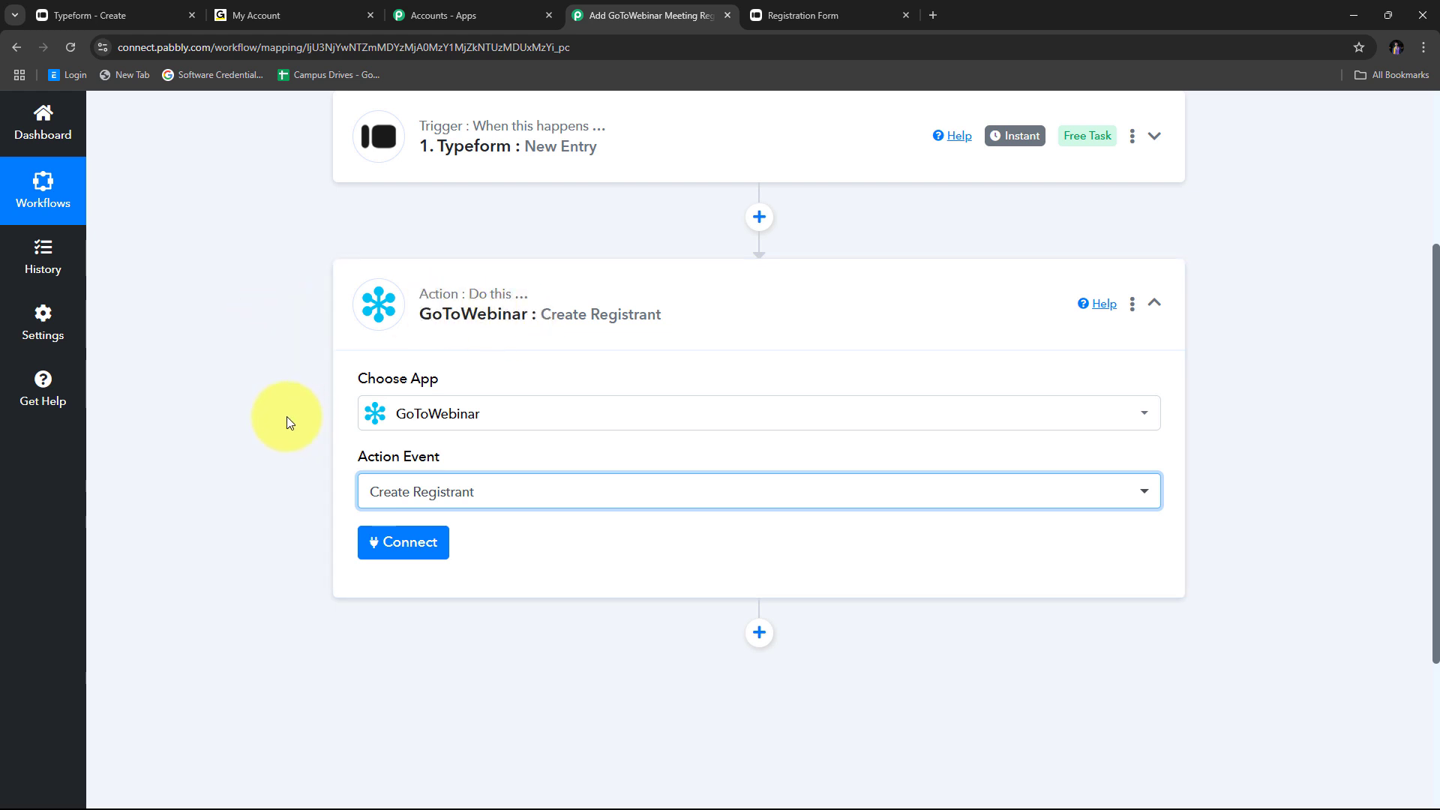
# Add a new GoToWebinar connection, then switch to the GoTo My Account products tab
pyautogui.click(406, 555)
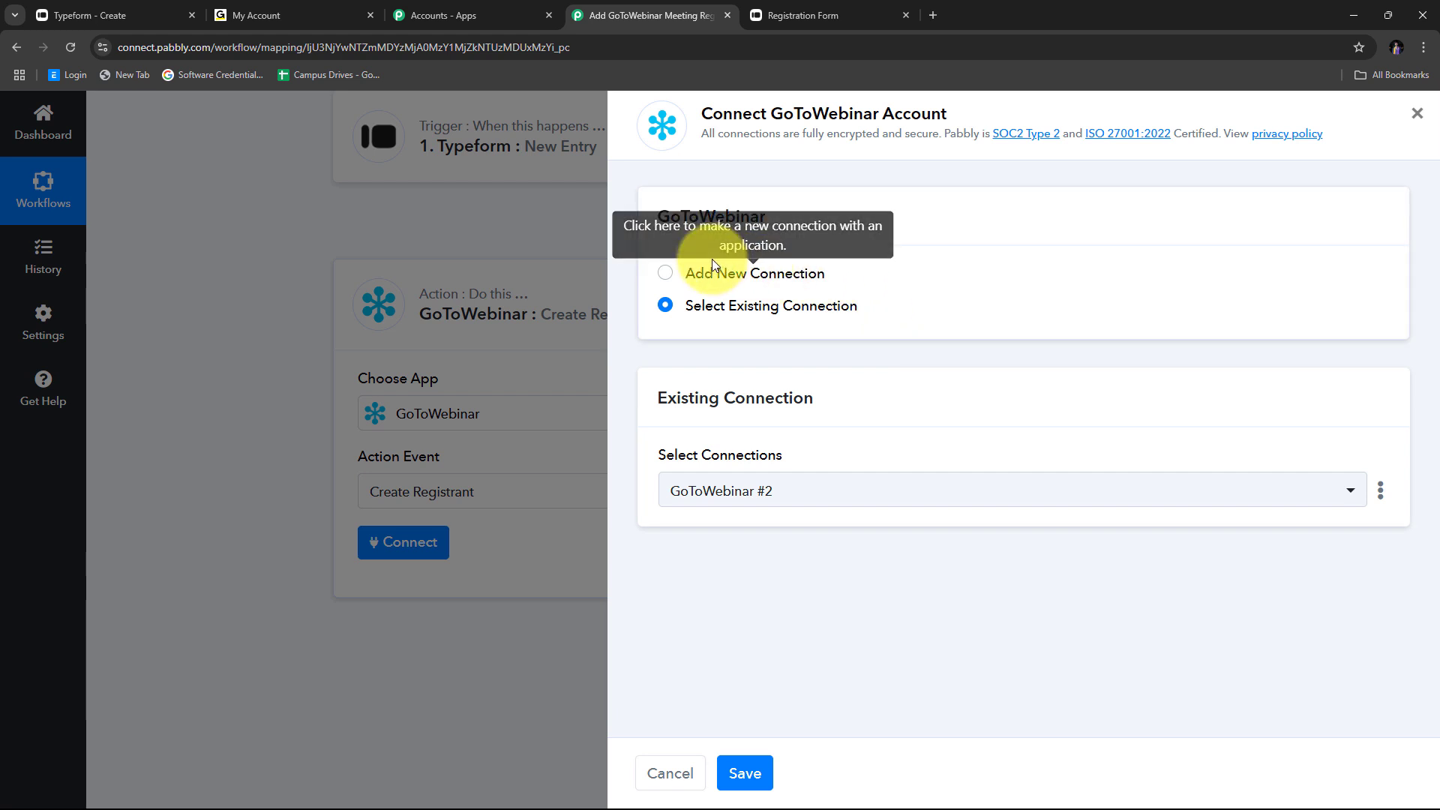
pyautogui.click(699, 270)
pyautogui.scroll(-2, 964, 482)
pyautogui.scroll(2, 863, 300)
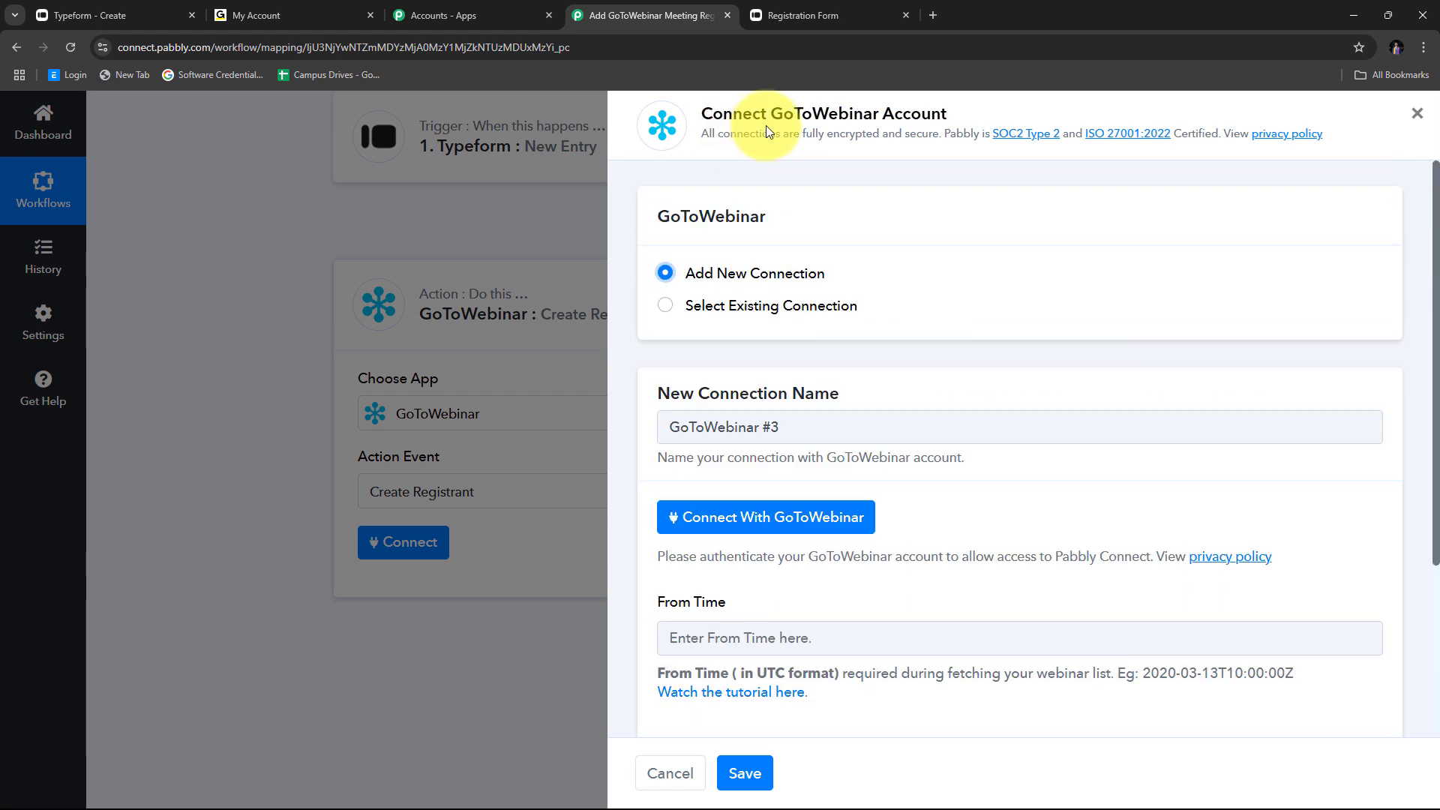
pyautogui.scroll(-3, 910, 353)
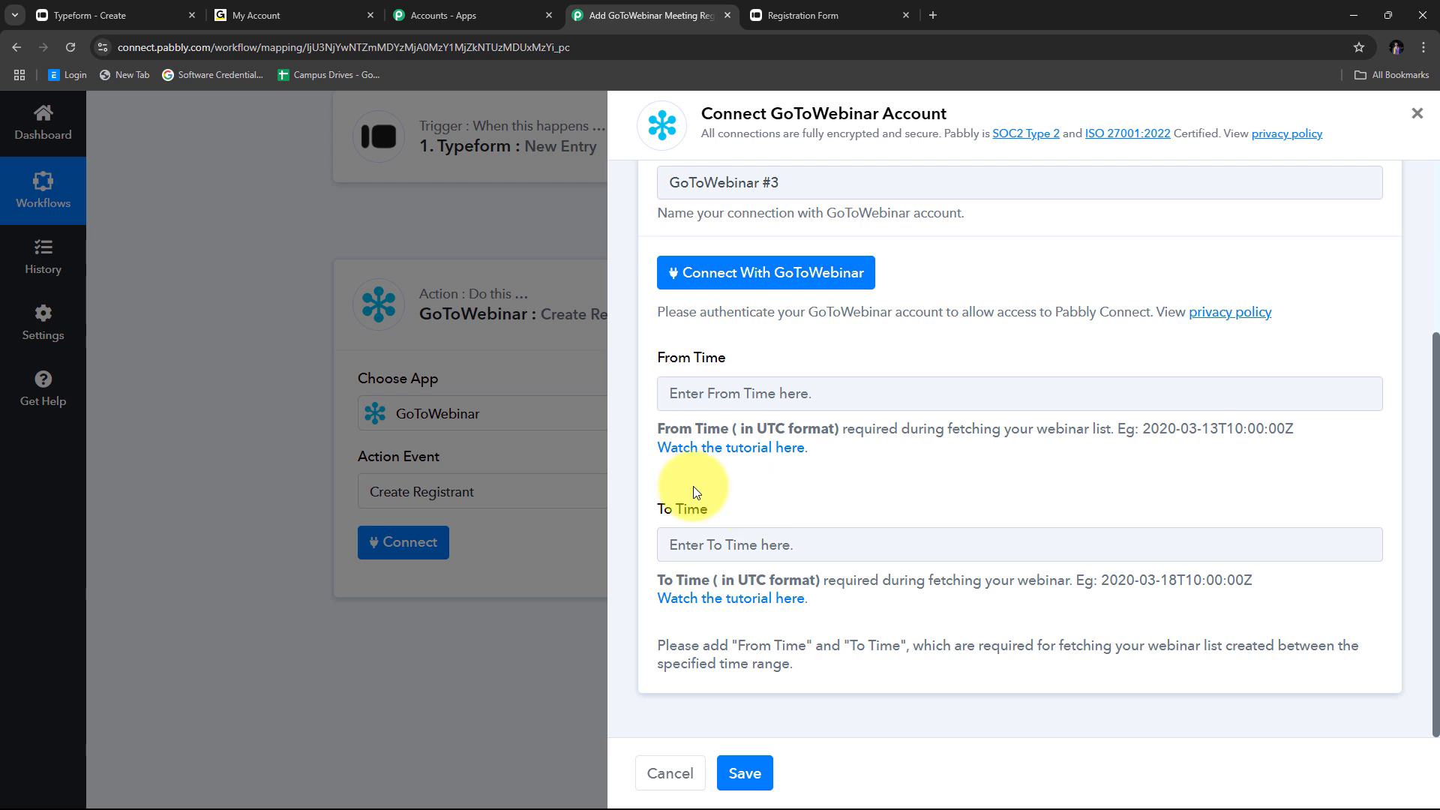
pyautogui.click(269, 6)
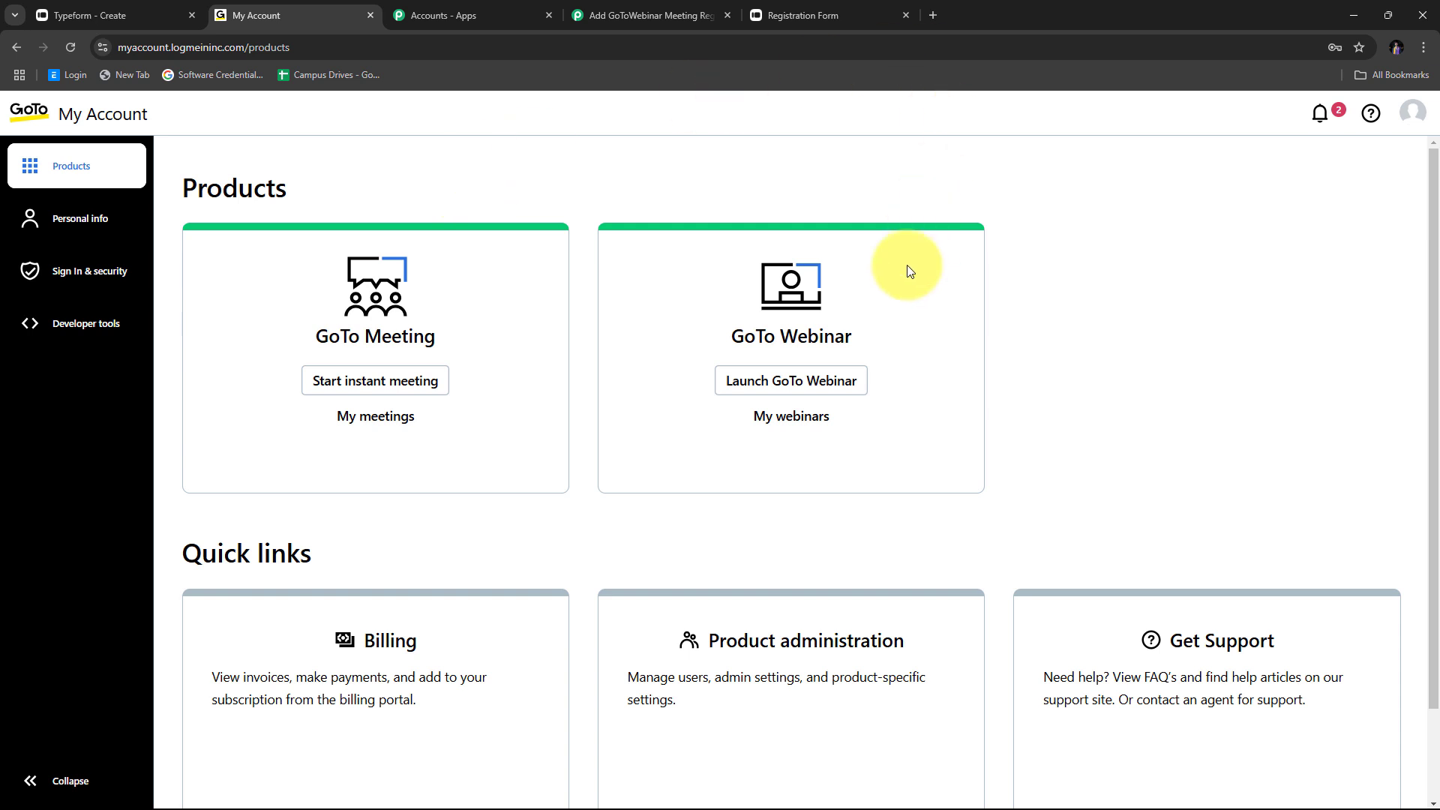
# Launch GoTo Webinar and open the Dec 23, 2024 Personality Development Webinar's Event Details
pyautogui.click(780, 384)
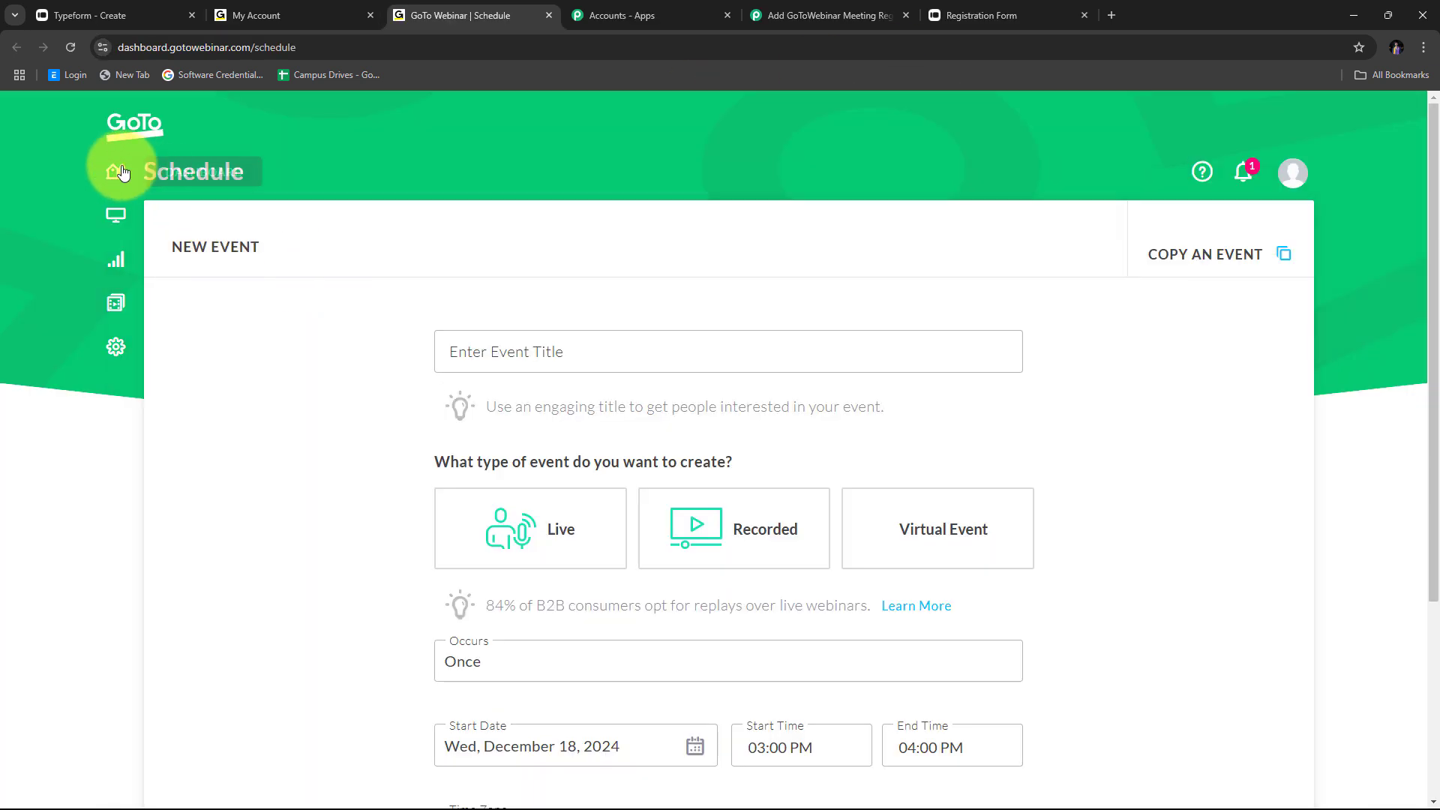
pyautogui.click(121, 176)
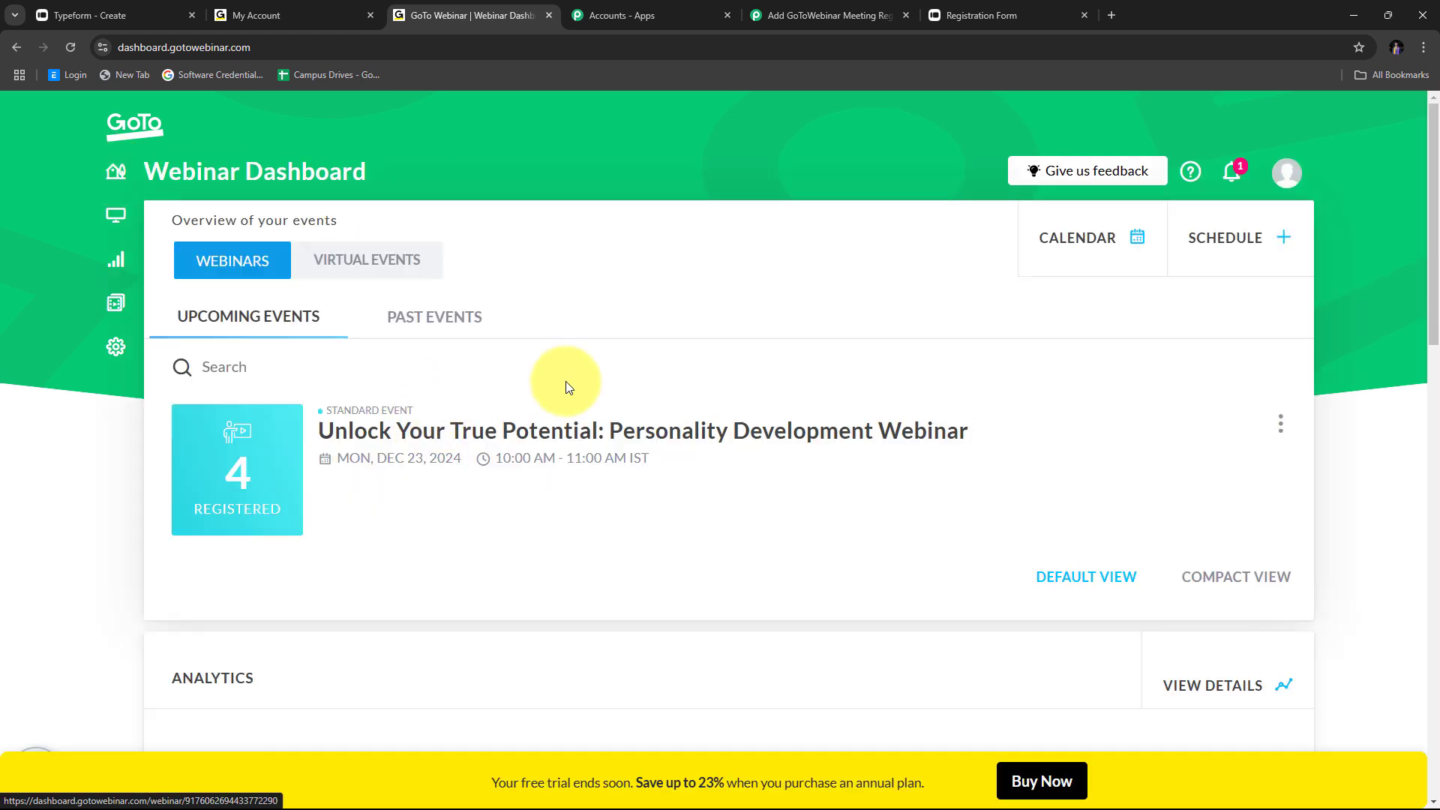
pyautogui.scroll(-1, 553, 380)
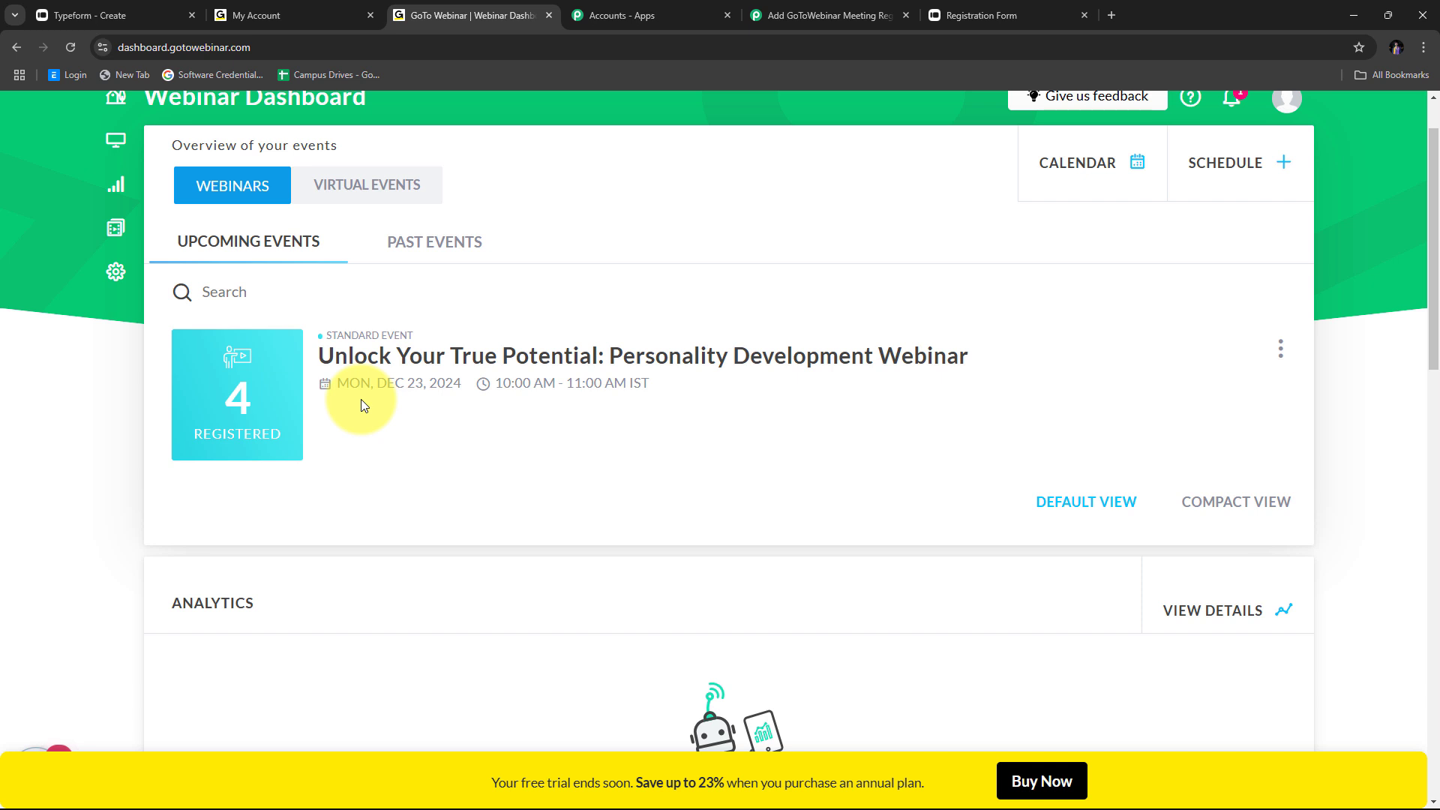
pyautogui.click(420, 360)
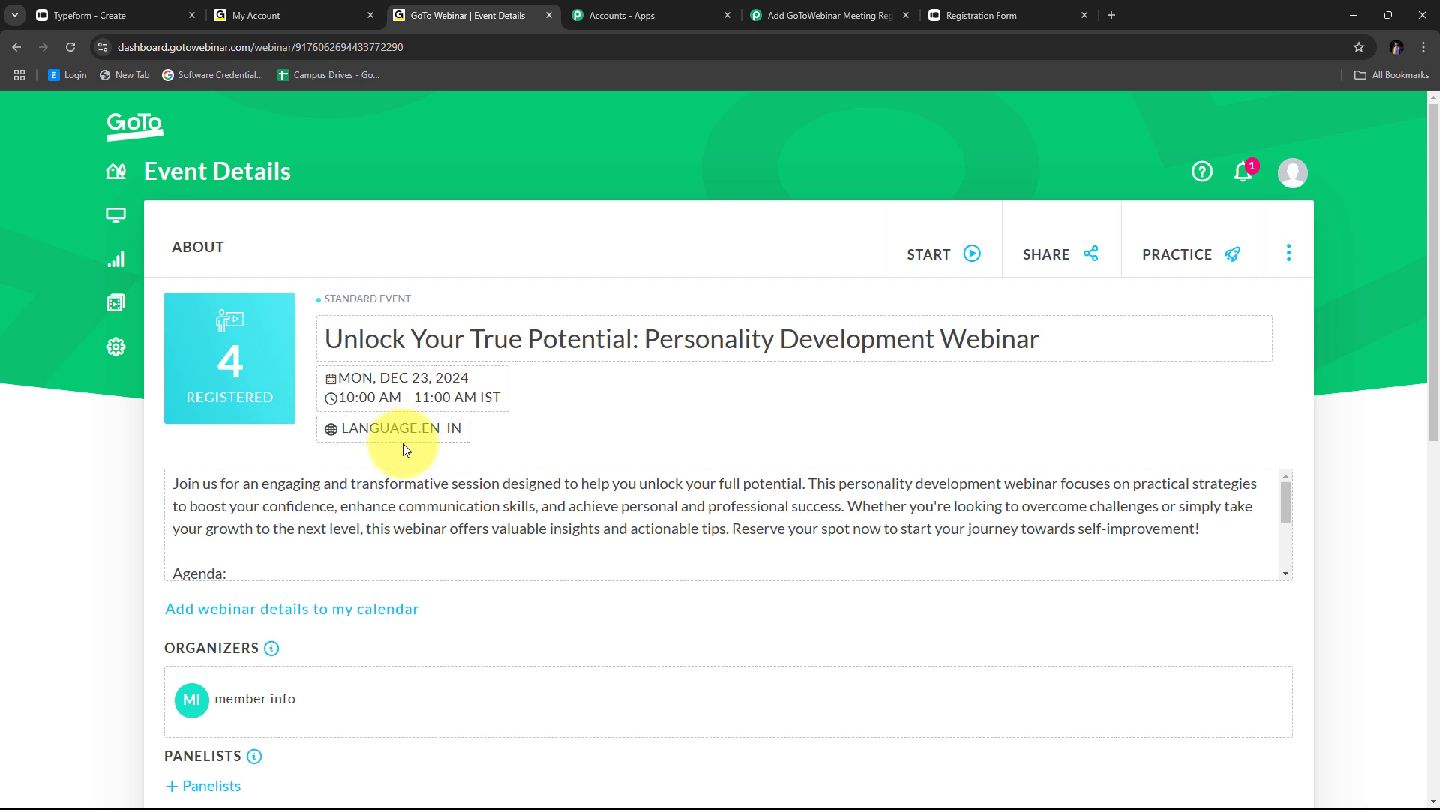
# Convert 10:00 AM IST to UTC (4:30 AM) in FreeConvert, then go back to the Pabbly tab
pyautogui.click(1112, 15)
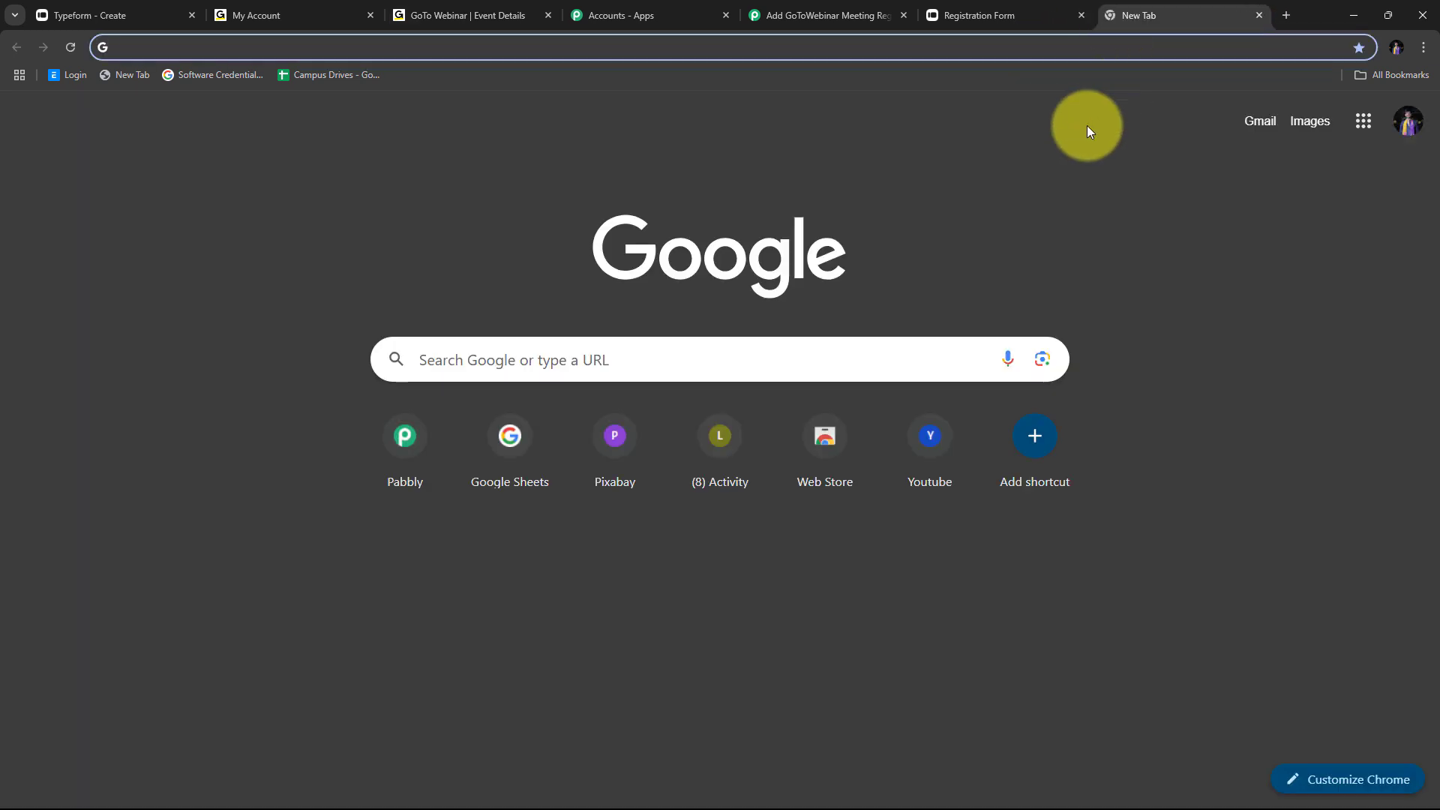
pyautogui.write('IST To')
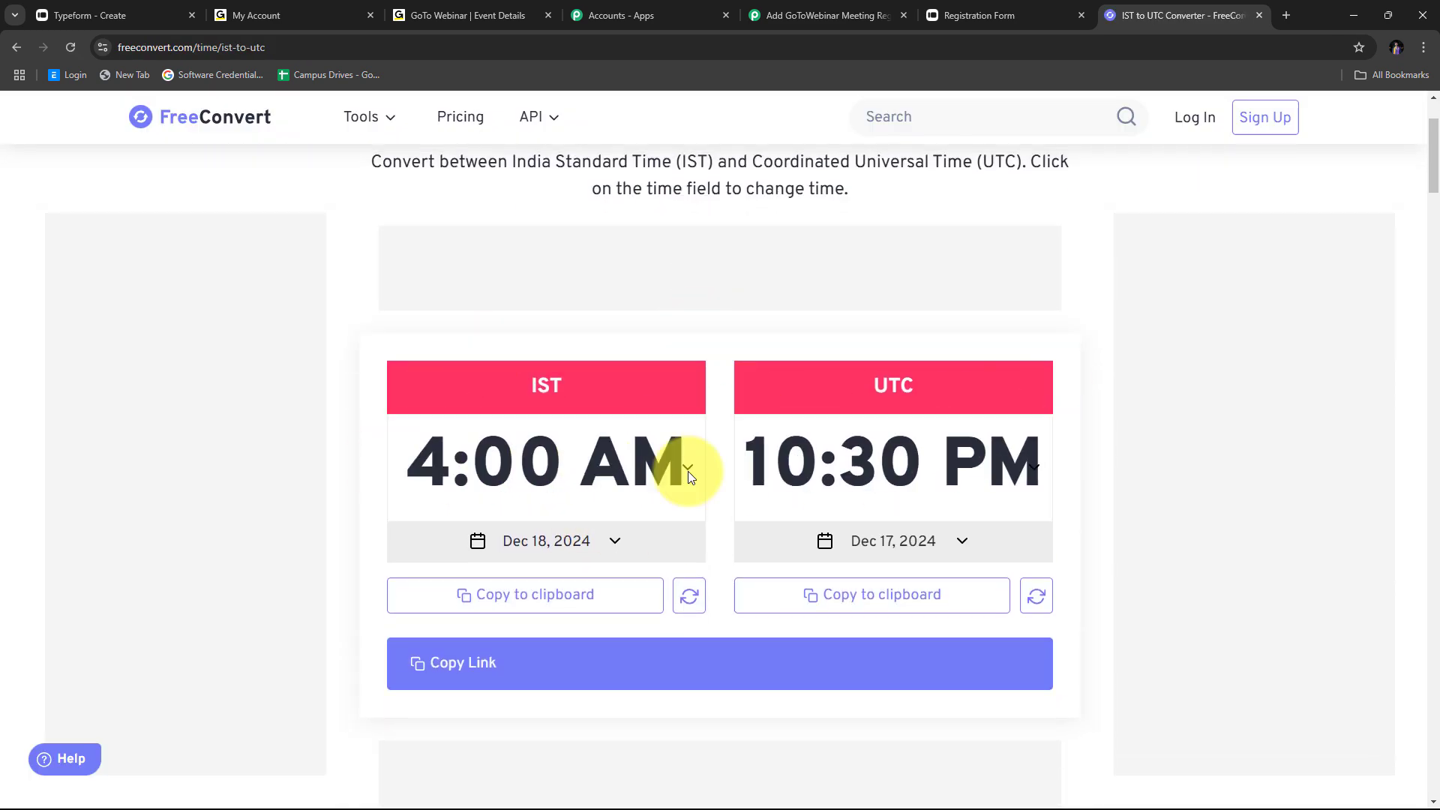
pyautogui.click(688, 471)
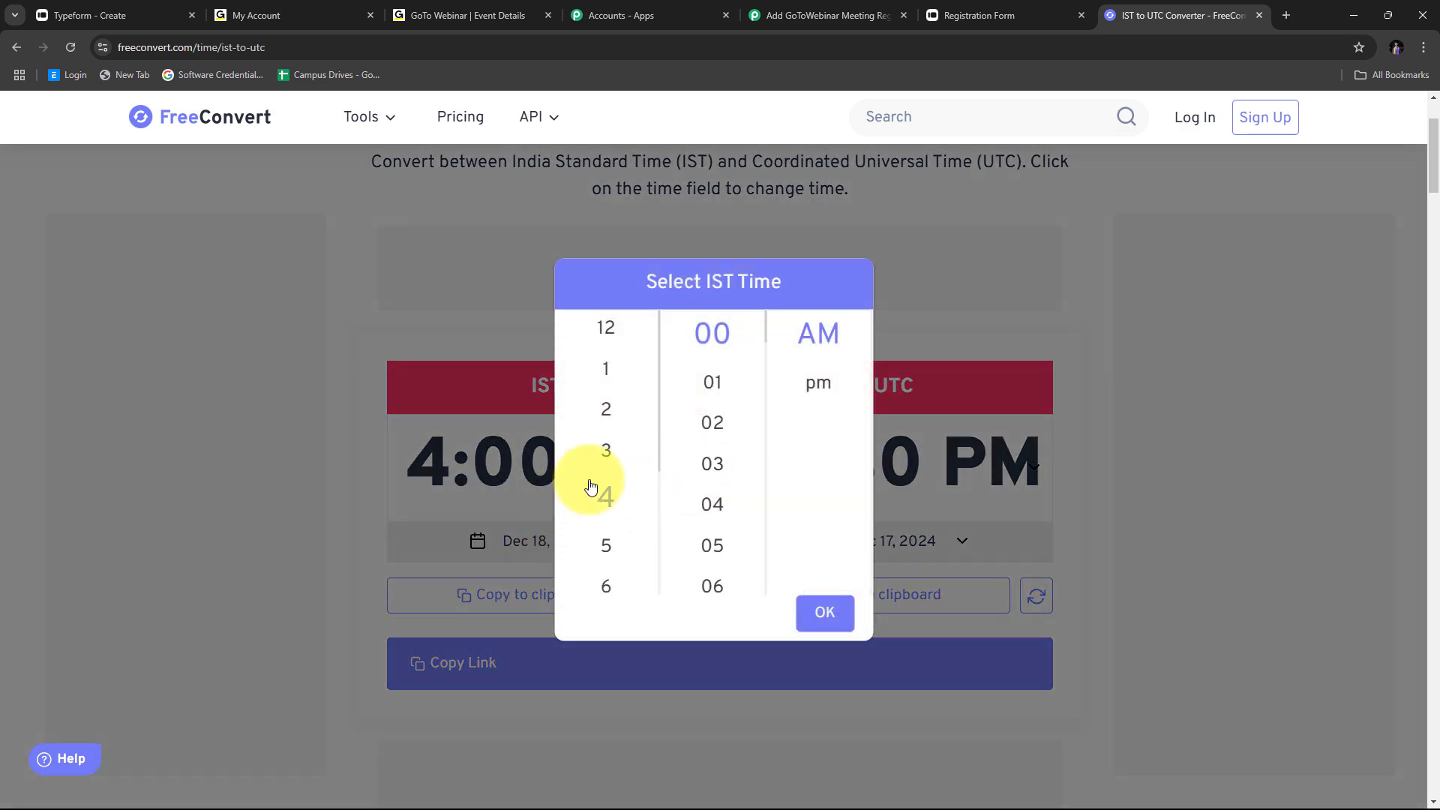
pyautogui.scroll(-2, 606, 476)
pyautogui.scroll(-1, 612, 473)
pyautogui.click(609, 525)
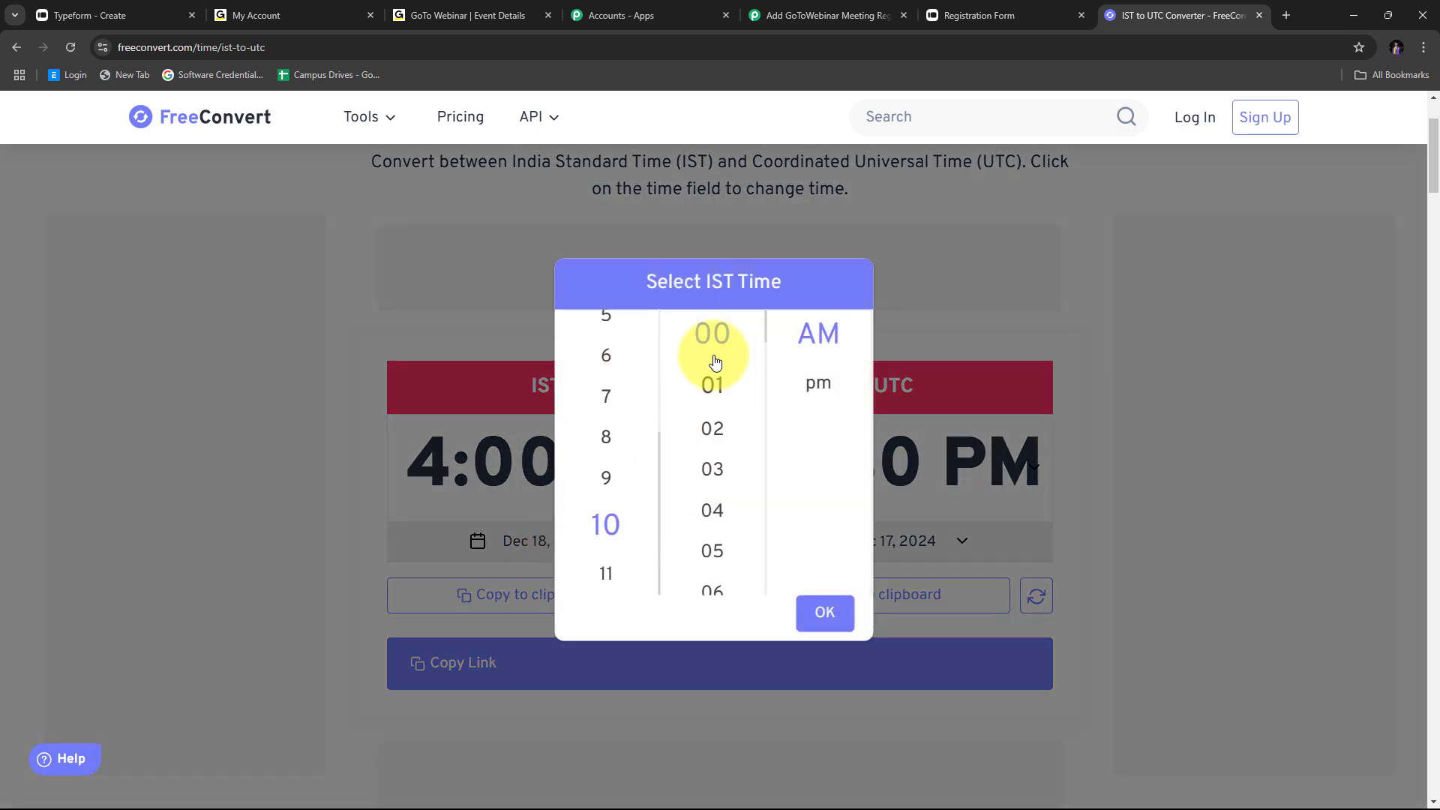
pyautogui.click(825, 613)
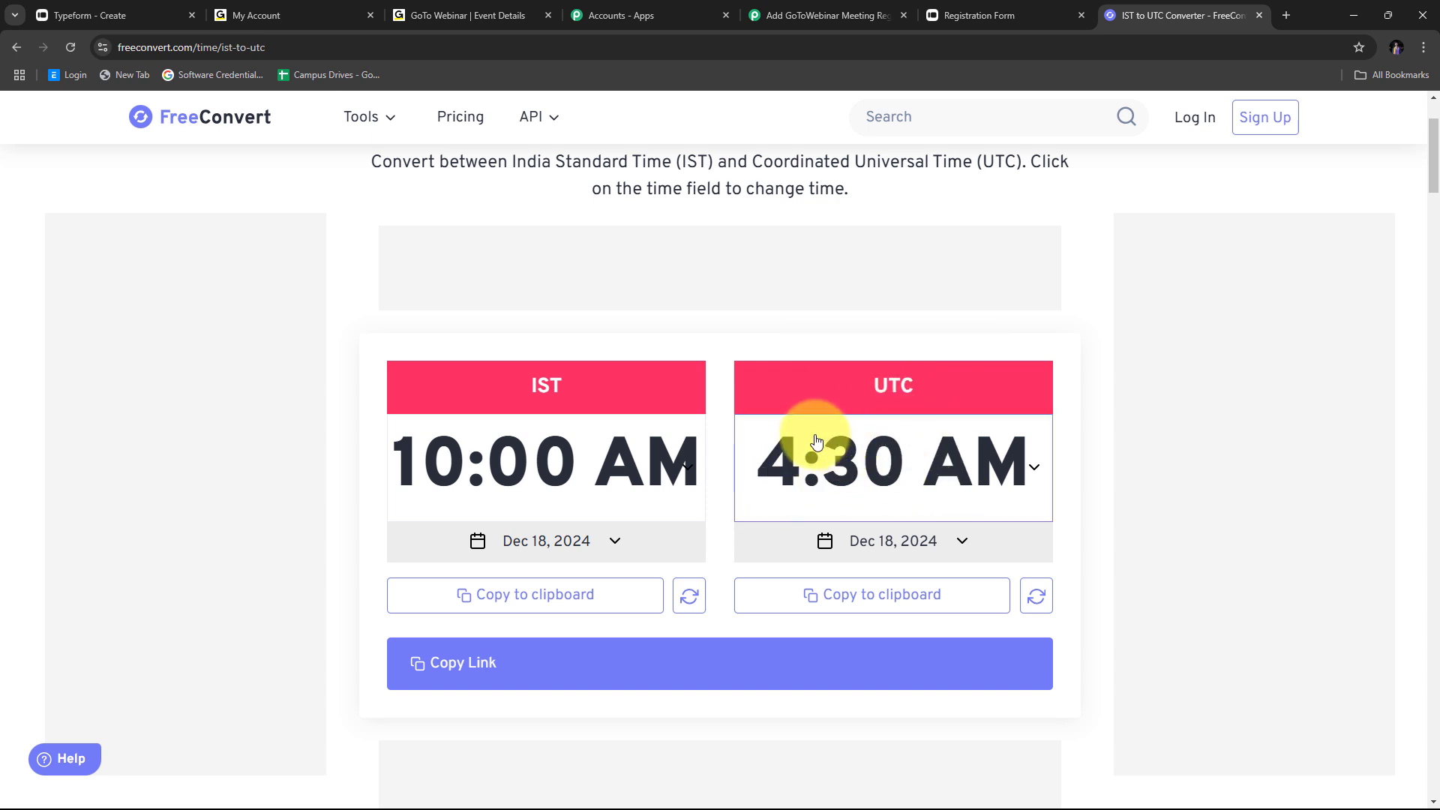
pyautogui.click(780, 11)
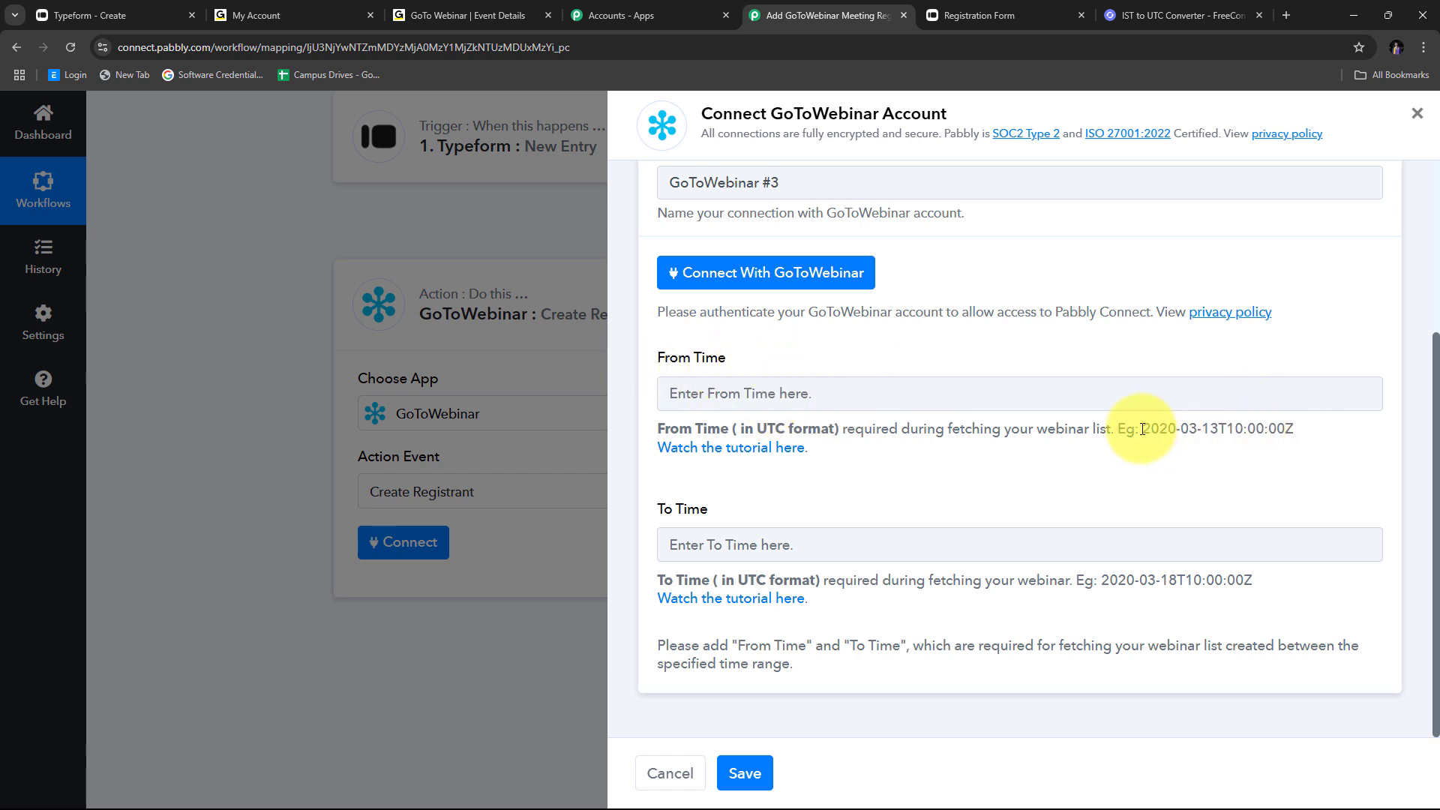
# Paste the example UTC time into From Time and edit it to 2024-12-23T04:30:00Z
pyautogui.moveTo(1142, 429); pyautogui.dragTo(1287, 429)
pyautogui.rightClick(1286, 429)
pyautogui.click(1286, 447)
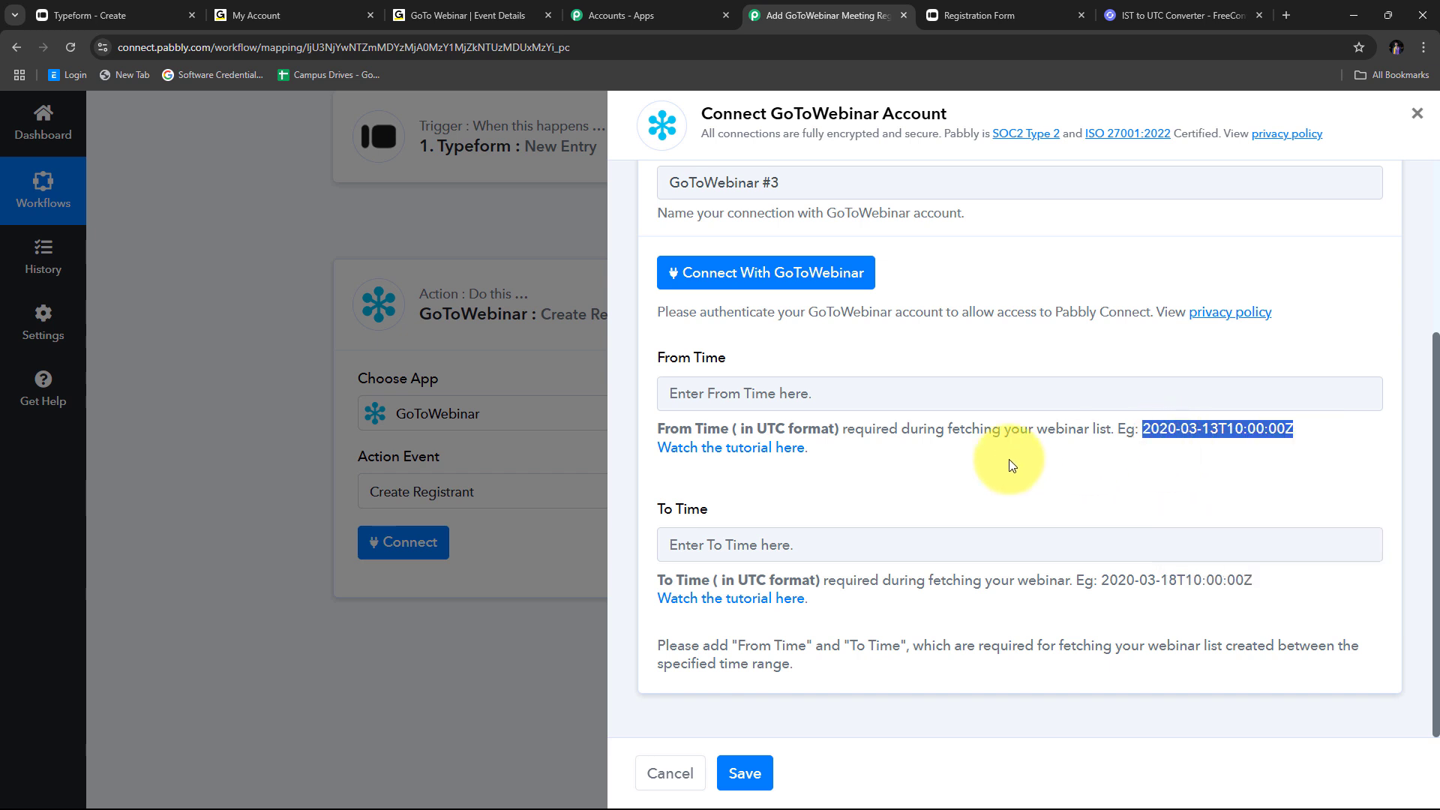
pyautogui.rightClick(660, 395)
pyautogui.click(720, 547)
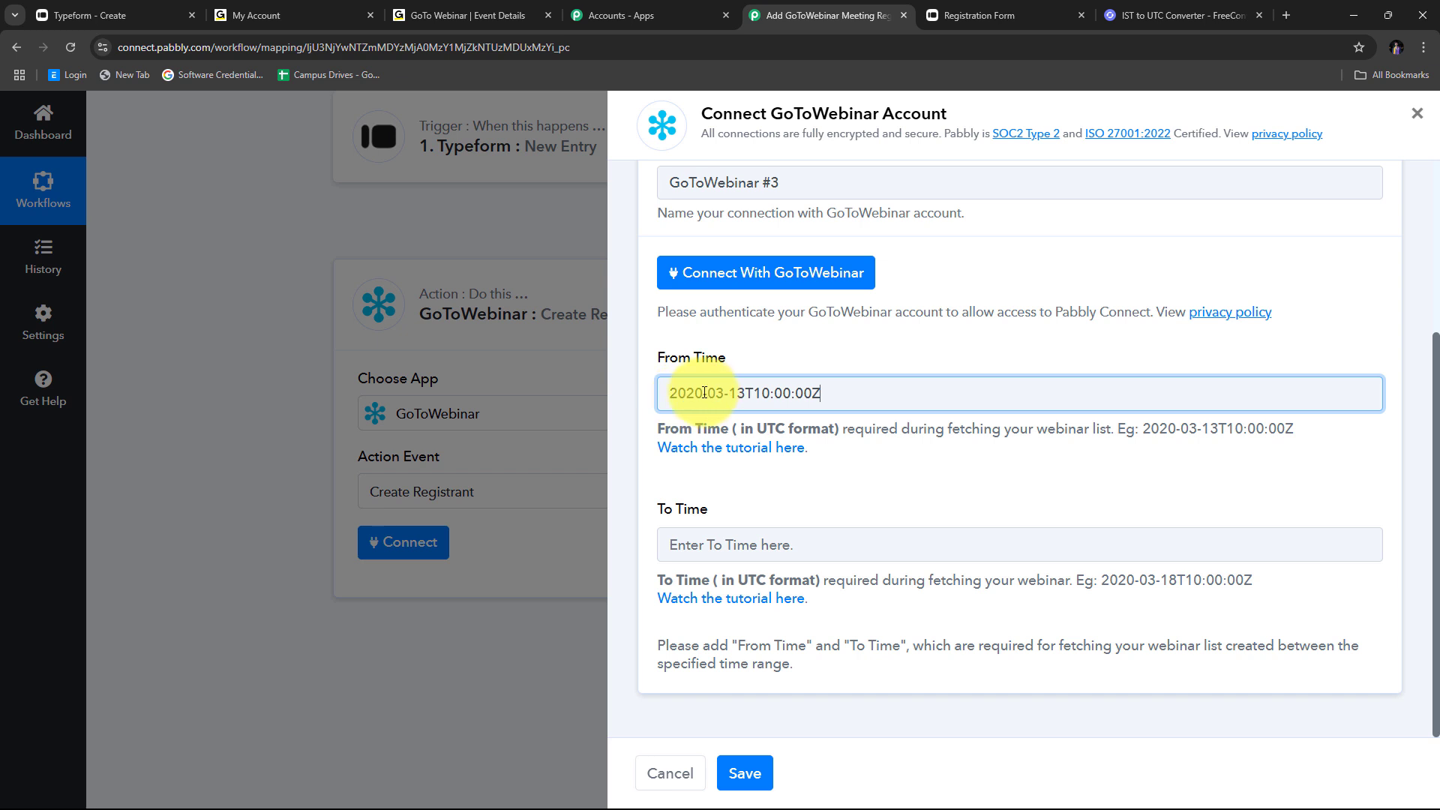
pyautogui.click(703, 393)
pyautogui.press('BackSpace')
pyautogui.write('4')
pyautogui.click(724, 396)
pyautogui.press('BackSpace')
pyautogui.press('BackSpace')
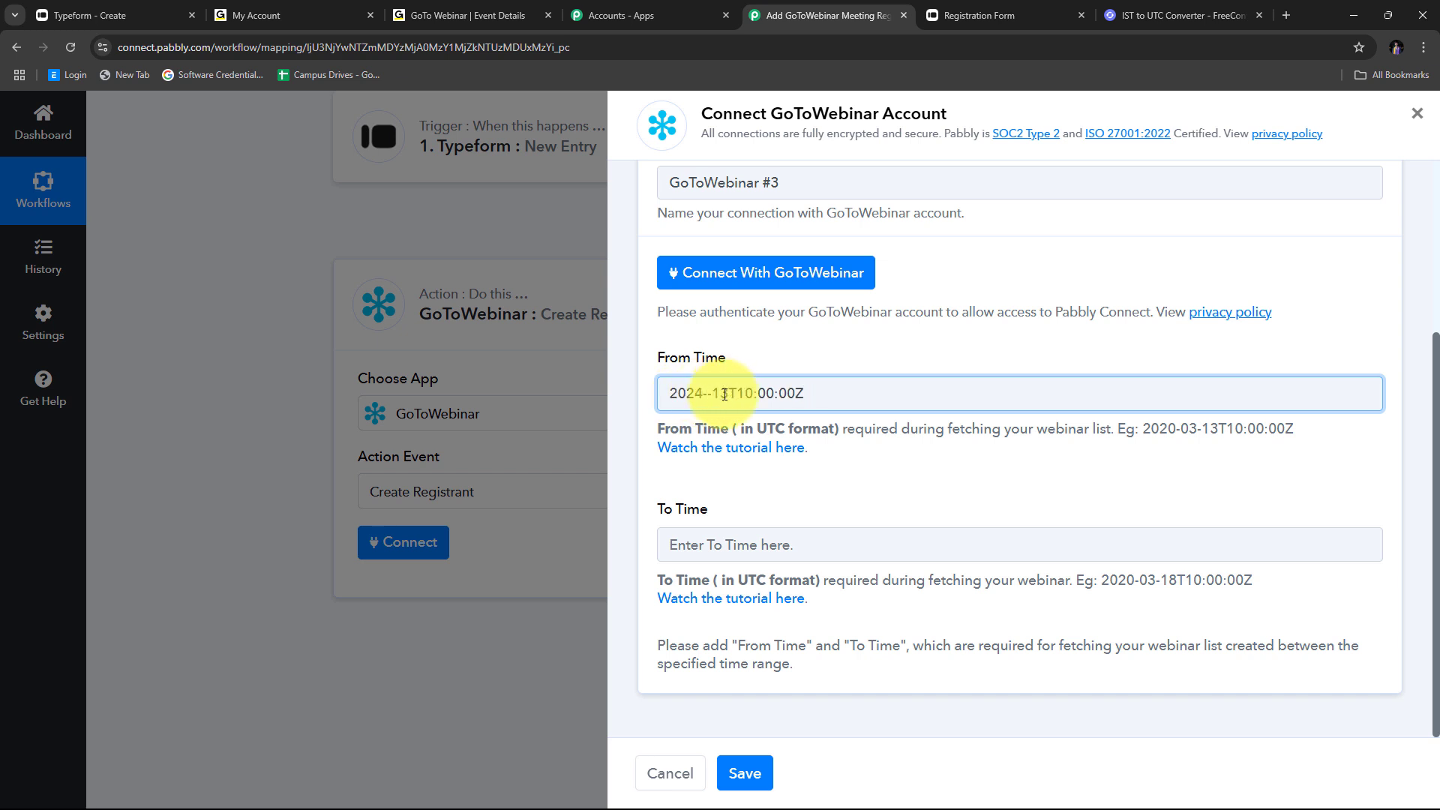
pyautogui.write('12')
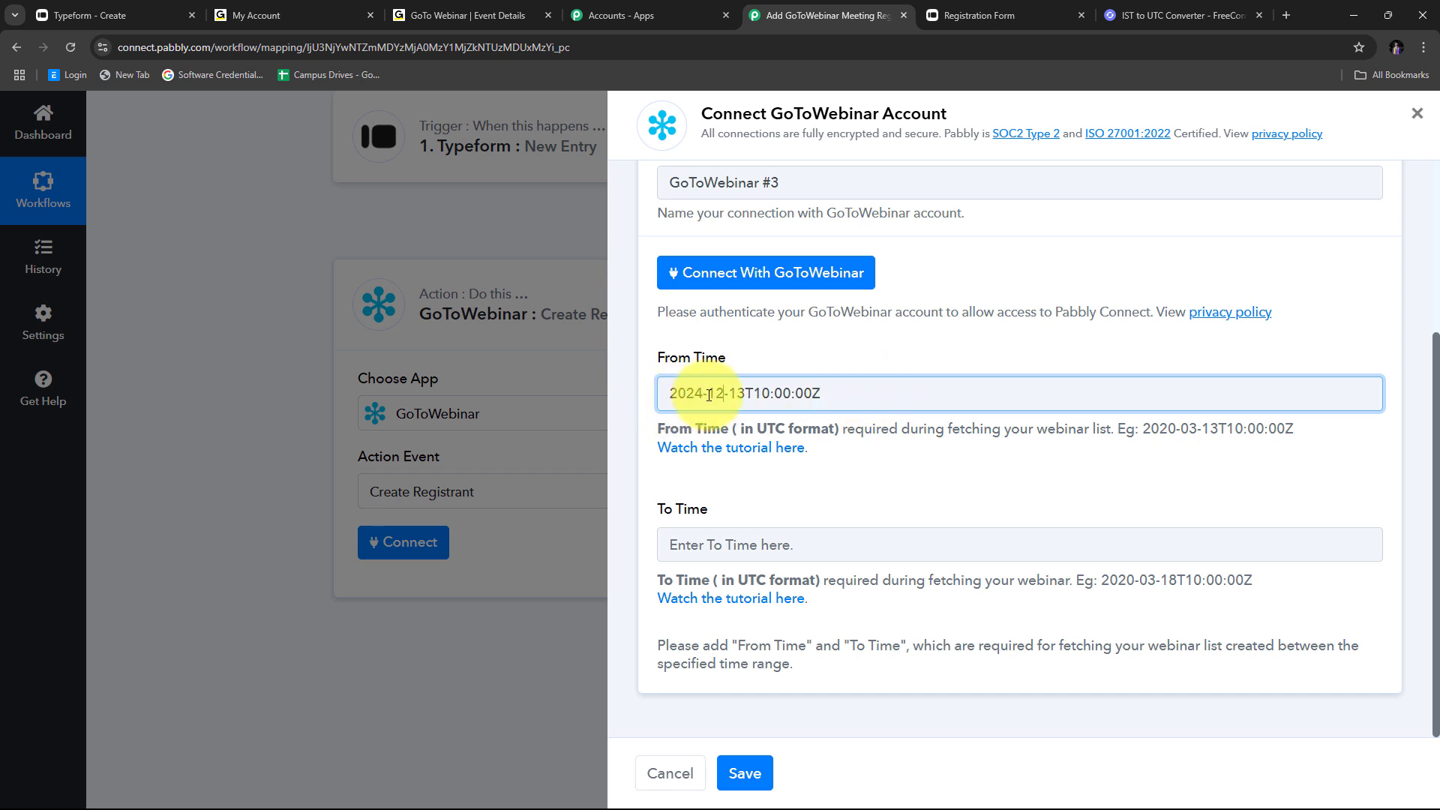
pyautogui.click(739, 395)
pyautogui.press('BackSpace')
pyautogui.write('2')
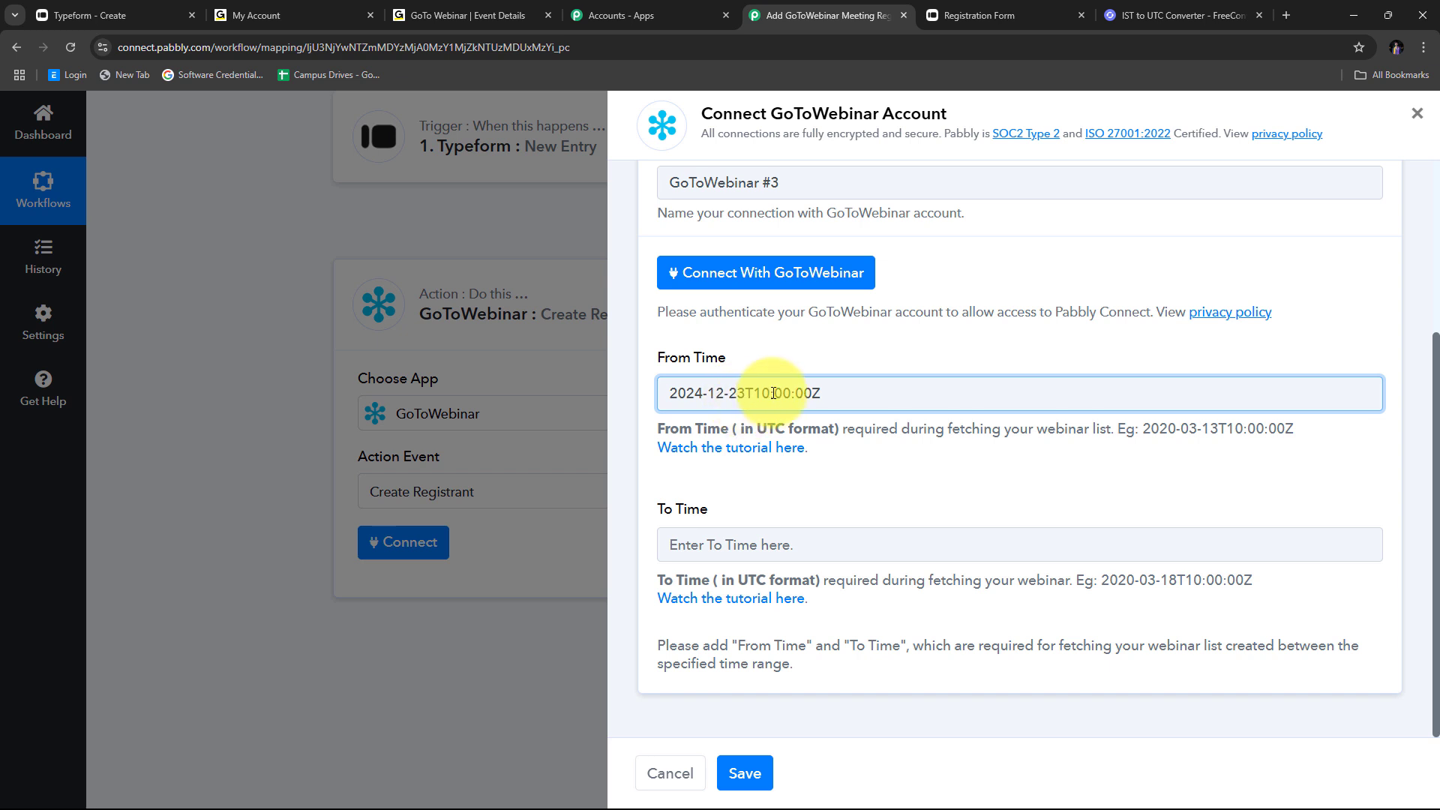
pyautogui.click(775, 402)
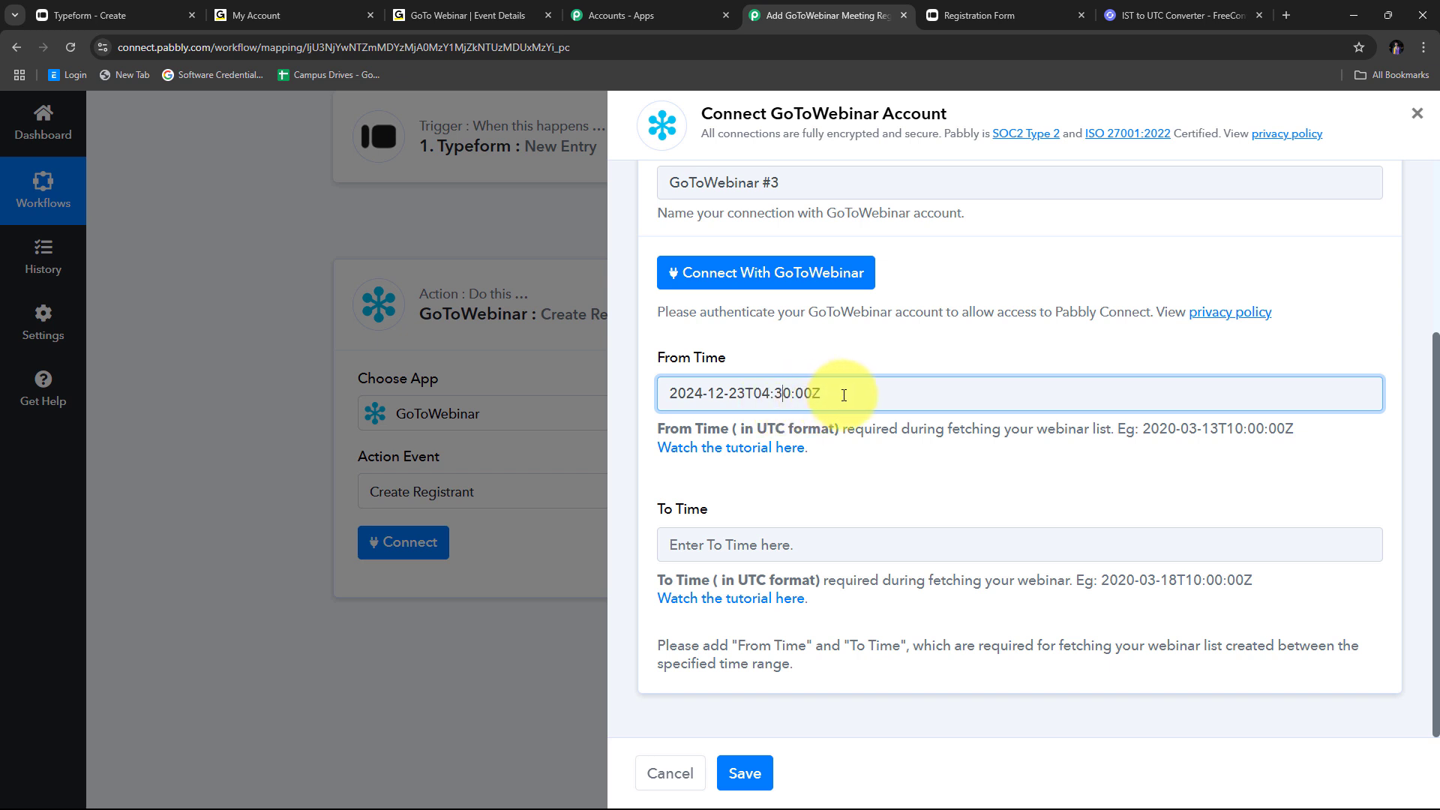
# Copy the From Time value into To Time and adjust it to 2024-12-23T05:30:00Z
pyautogui.moveTo(828, 392); pyautogui.dragTo(634, 392)
pyautogui.rightClick(713, 405)
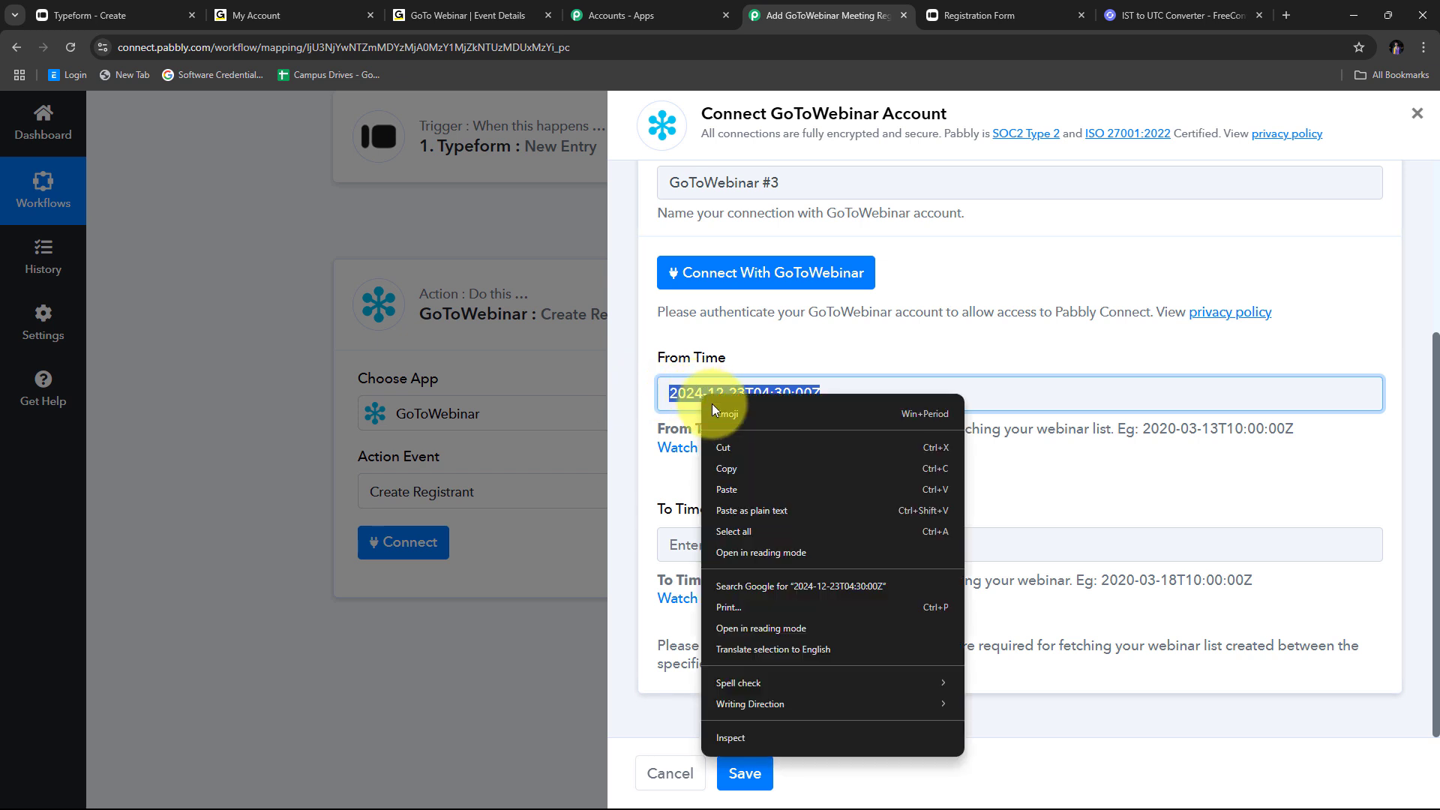
pyautogui.click(727, 465)
pyautogui.rightClick(675, 544)
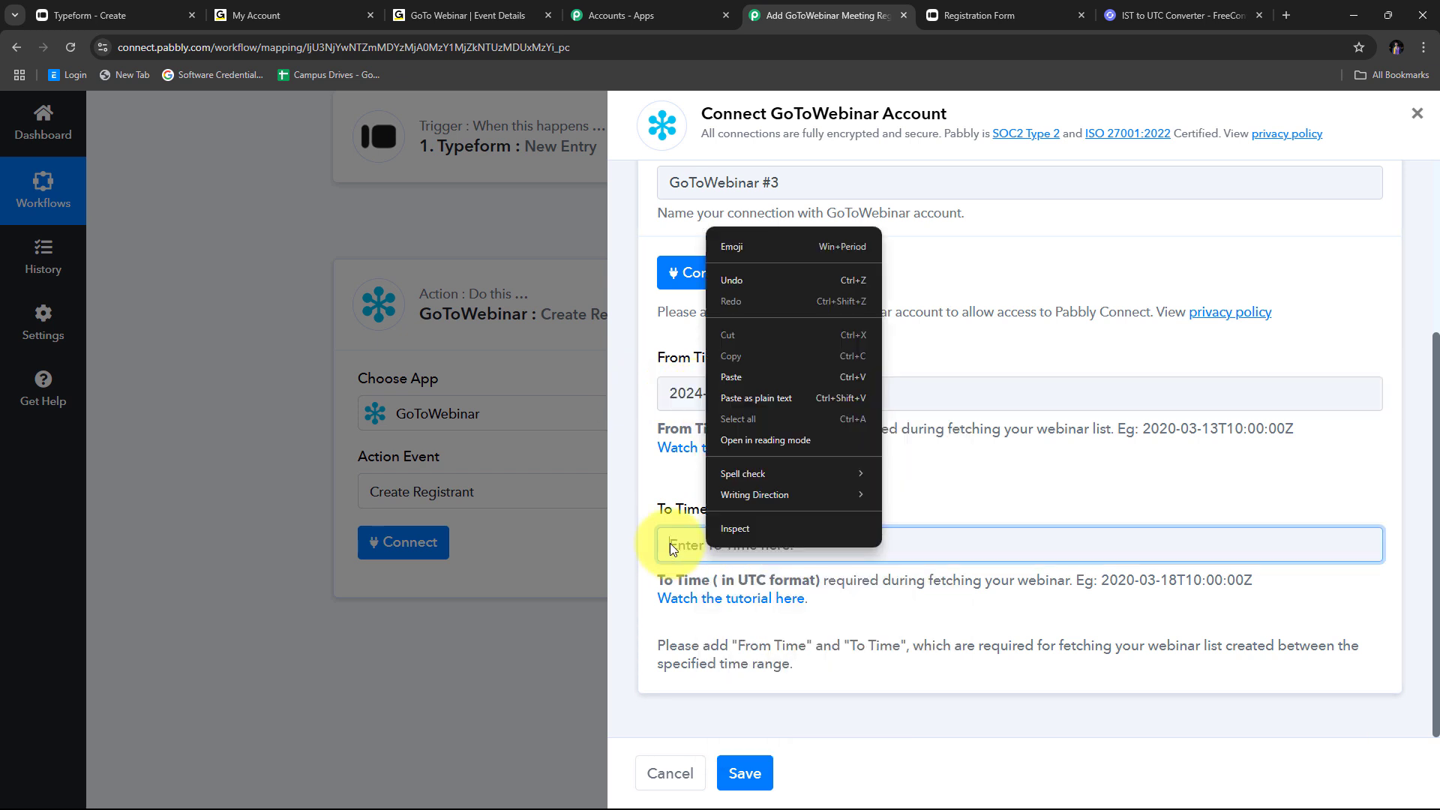
pyautogui.click(741, 385)
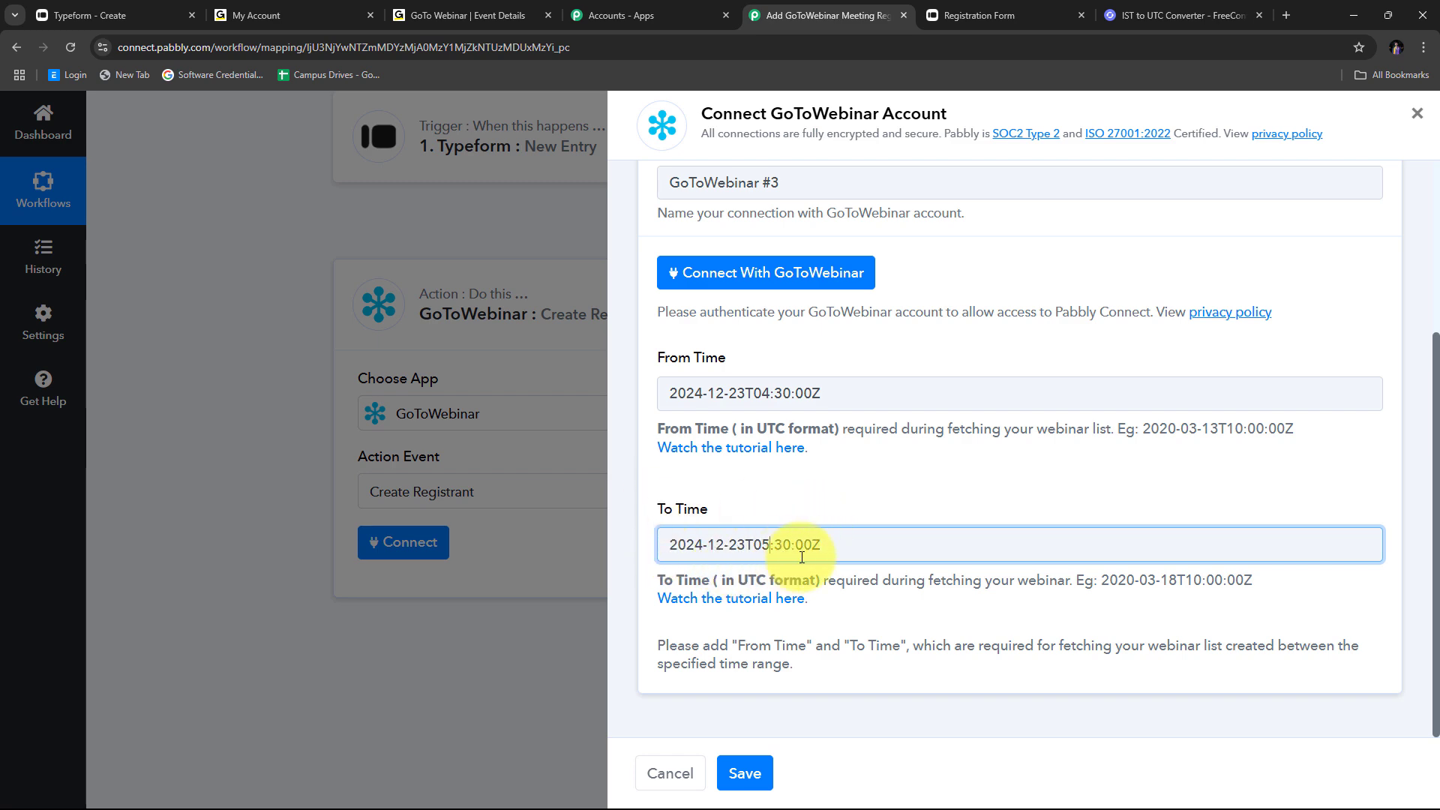
pyautogui.click(785, 490)
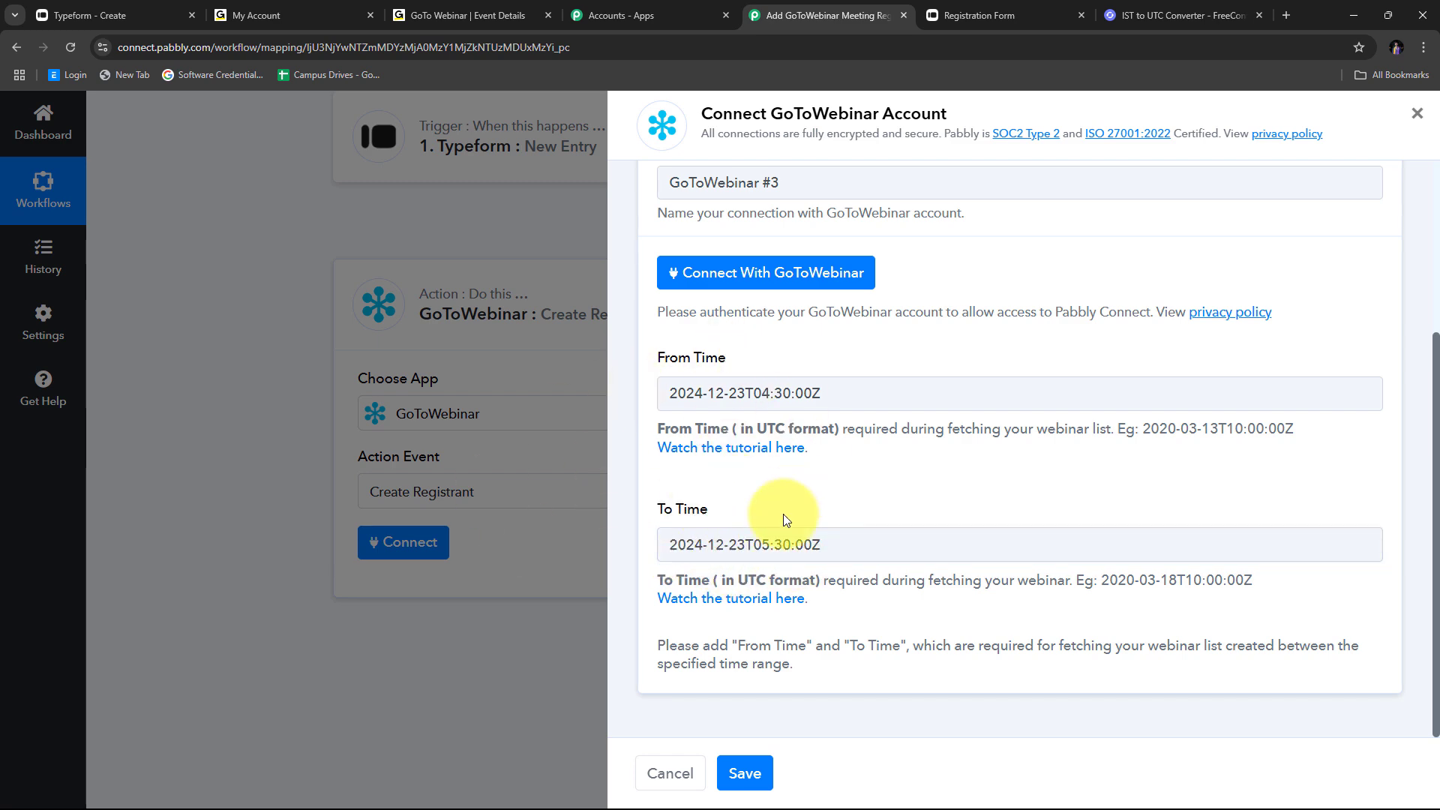
pyautogui.scroll(2, 795, 511)
pyautogui.scroll(-2, 795, 511)
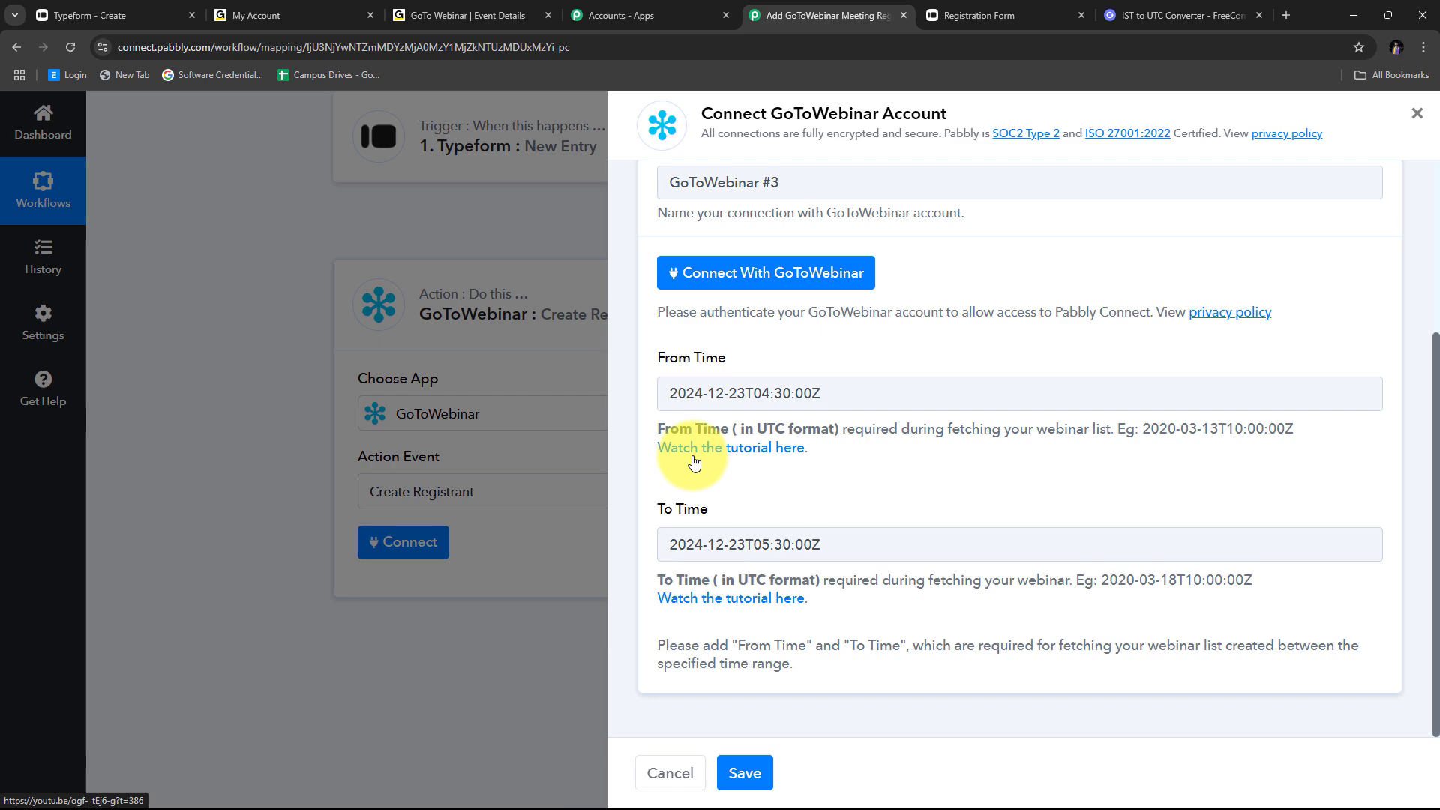
pyautogui.scroll(2, 646, 397)
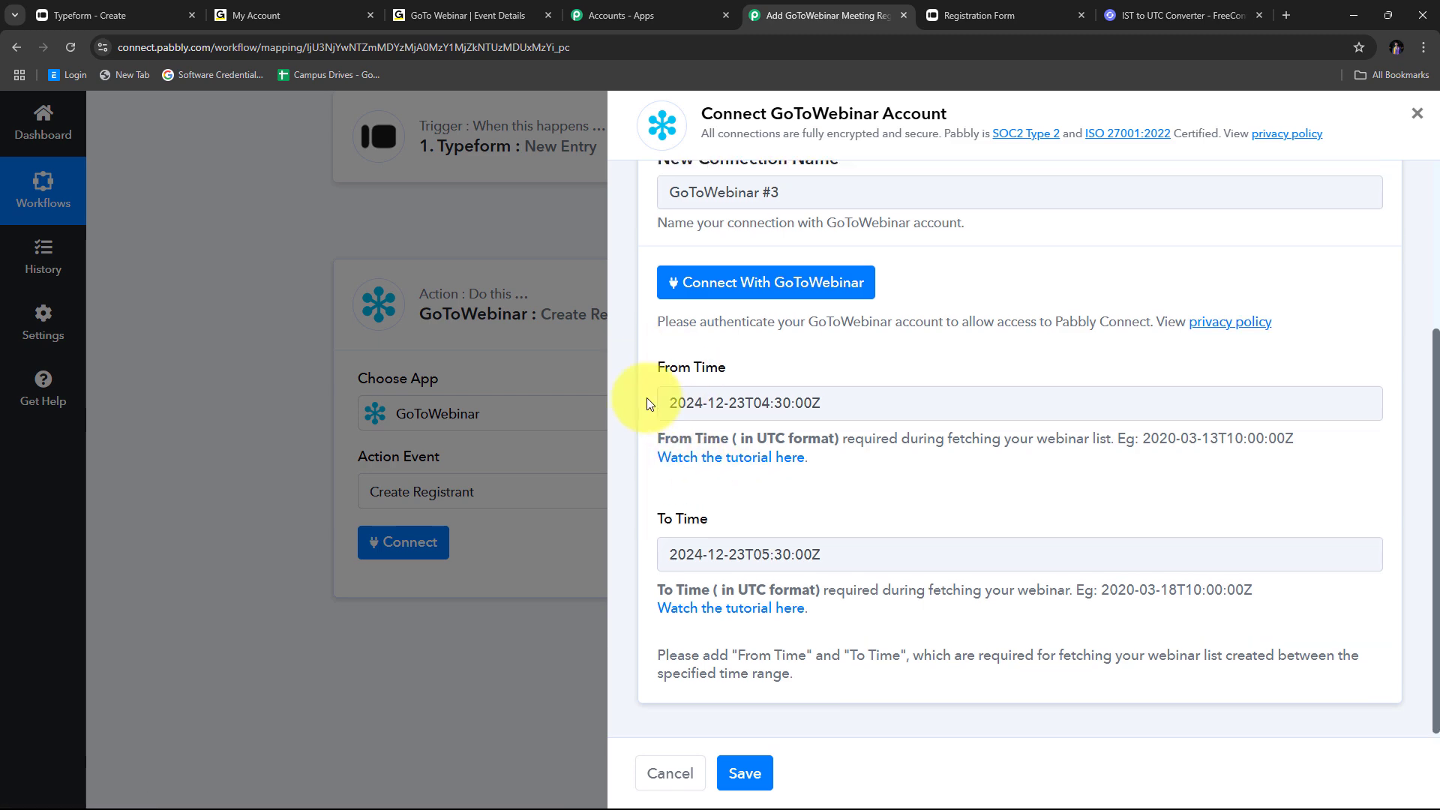
# Authorize the GoToWebinar account connection in Pabbly Connect
pyautogui.click(766, 426)
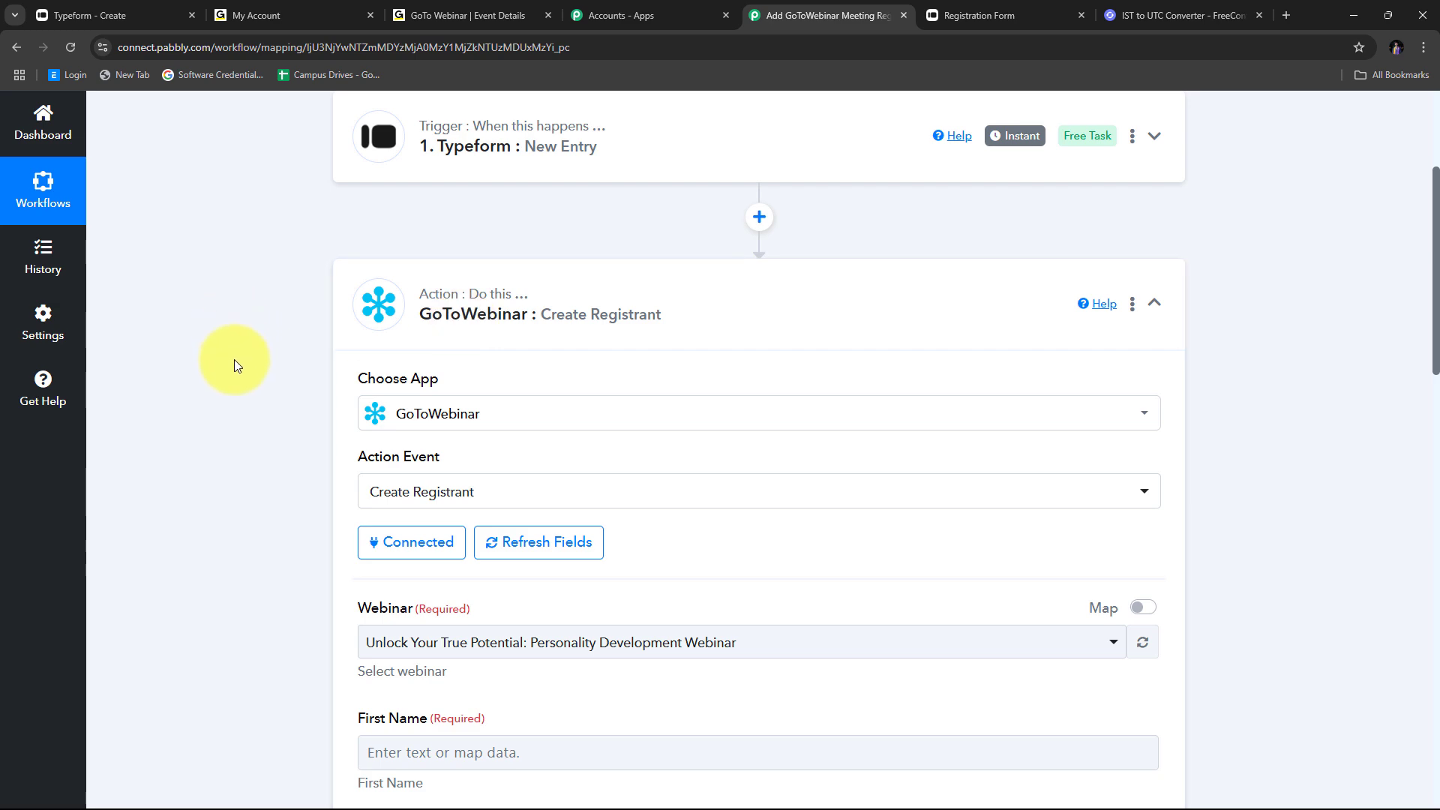
pyautogui.scroll(-5, 234, 366)
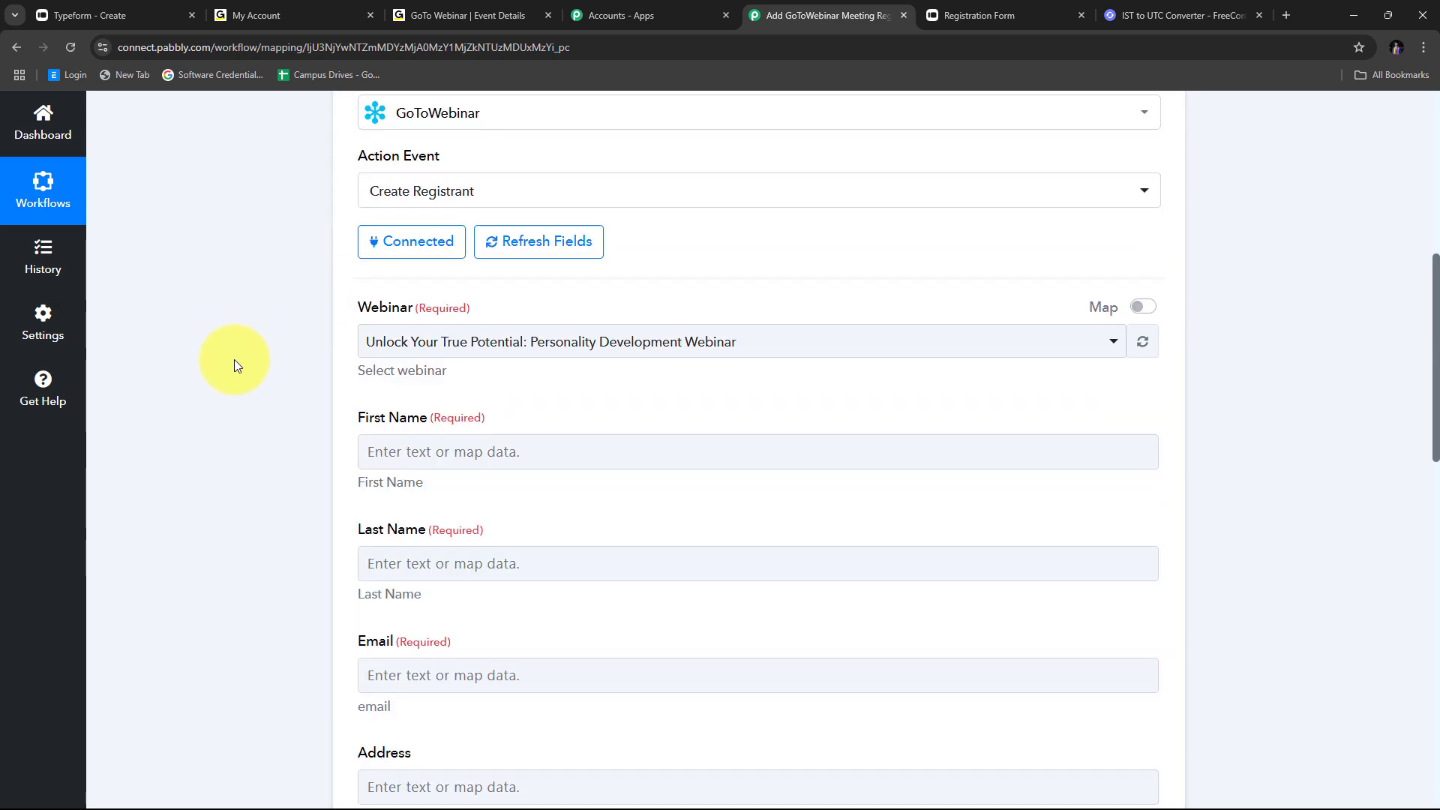
pyautogui.scroll(-3, 234, 366)
pyautogui.scroll(3, 234, 365)
pyautogui.scroll(-5, 234, 365)
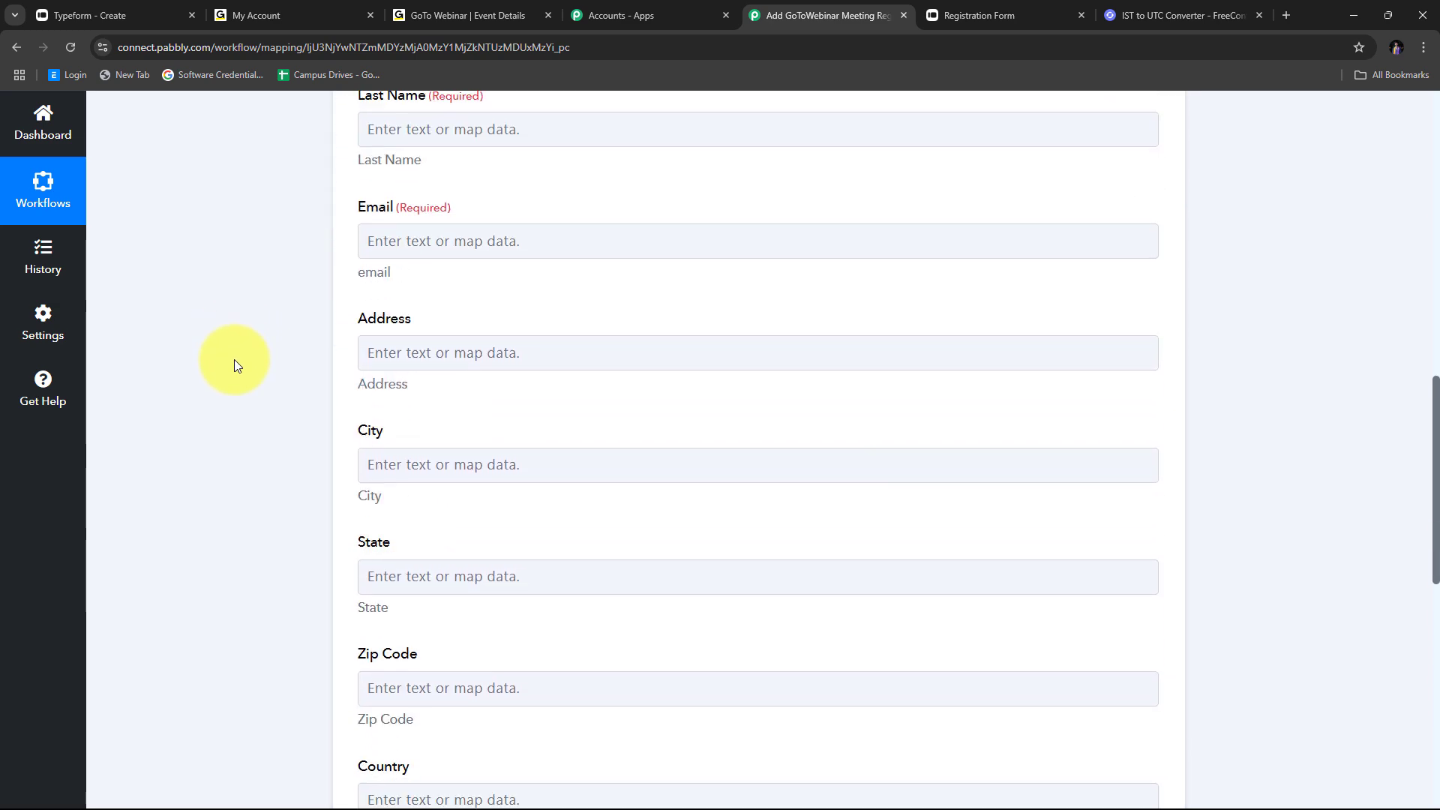
pyautogui.scroll(2, 234, 366)
pyautogui.scroll(-9, 536, 343)
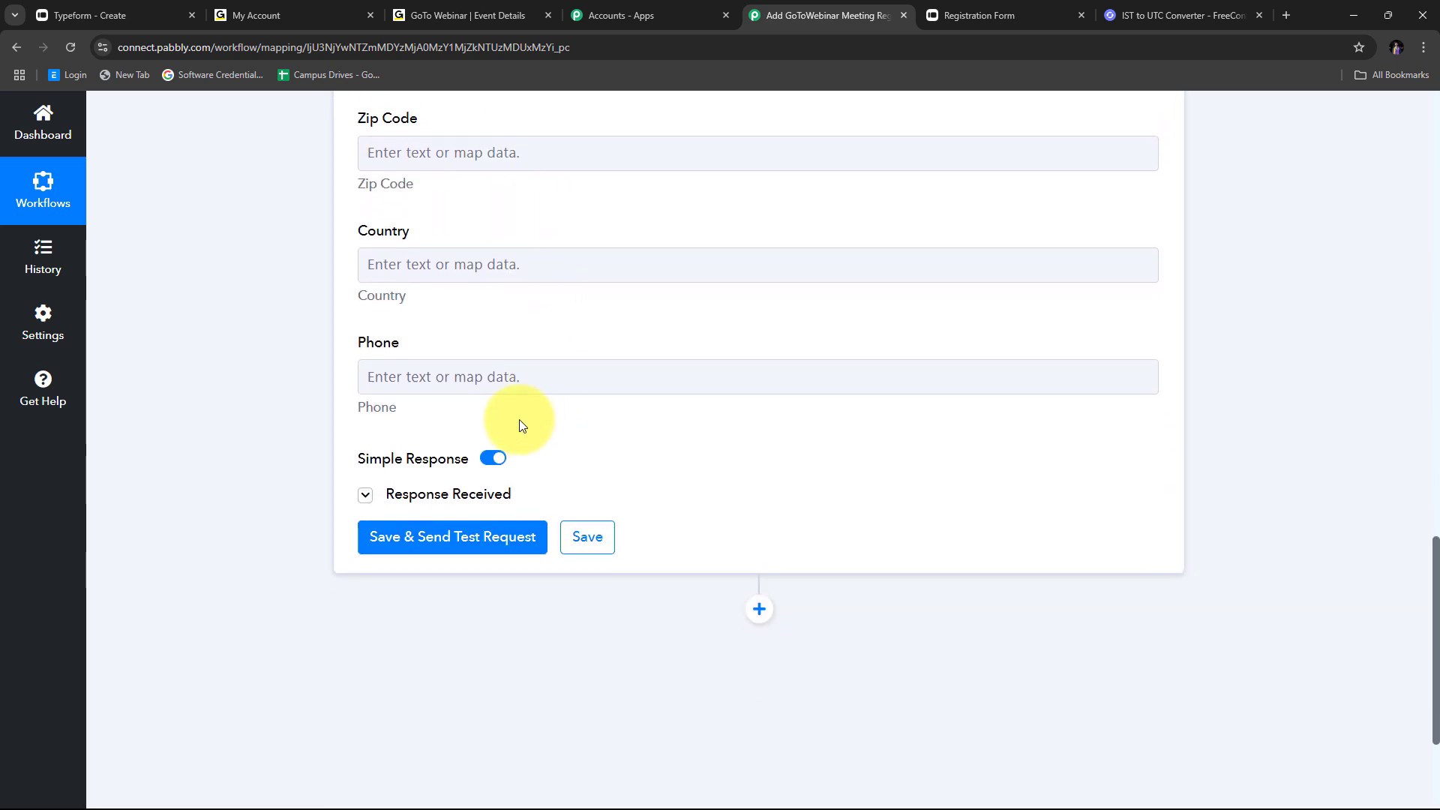
pyautogui.scroll(7, 519, 420)
pyautogui.scroll(7, 361, 420)
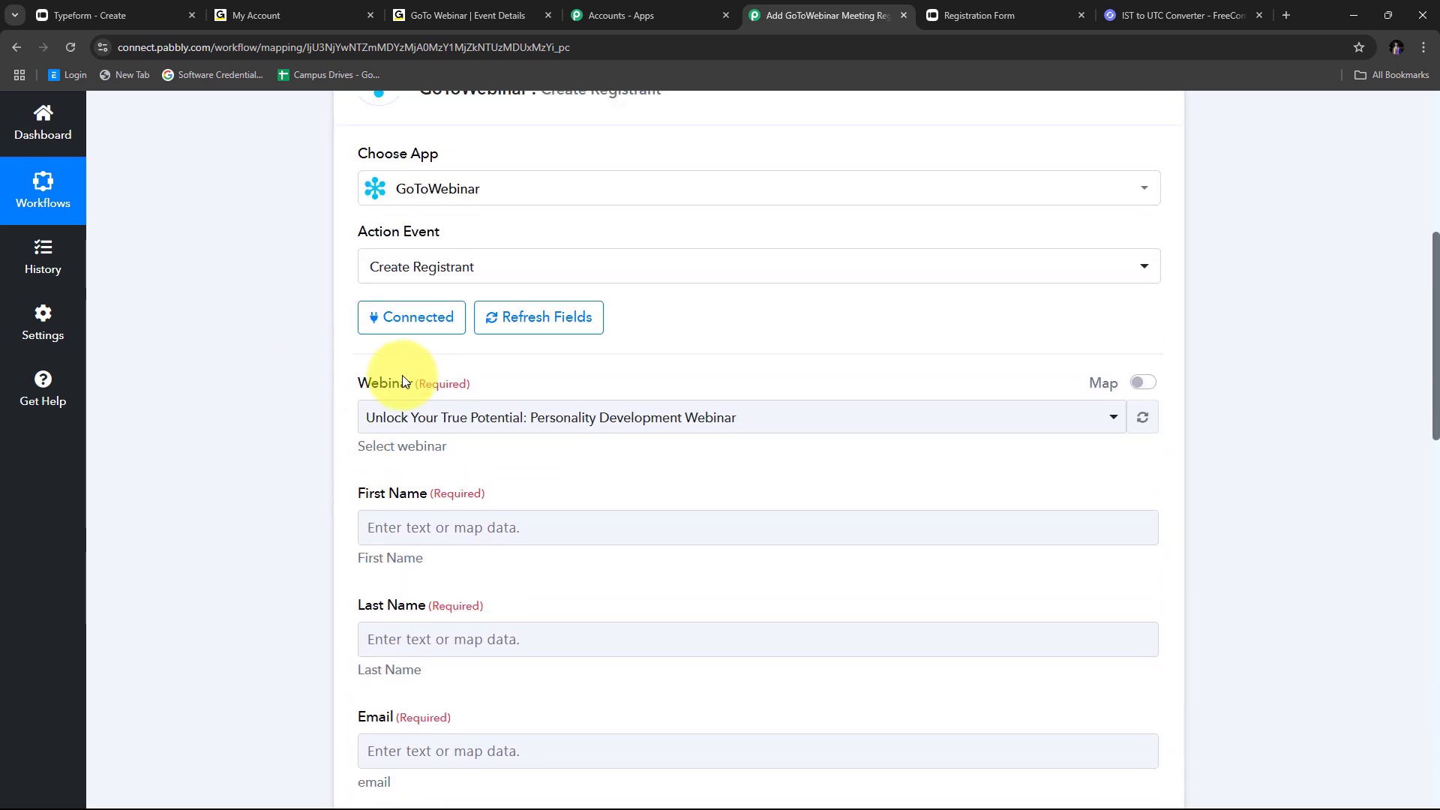
# Select 'Unlock Your True Potential: Personality Development Webinar' as the webinar
pyautogui.click(720, 420)
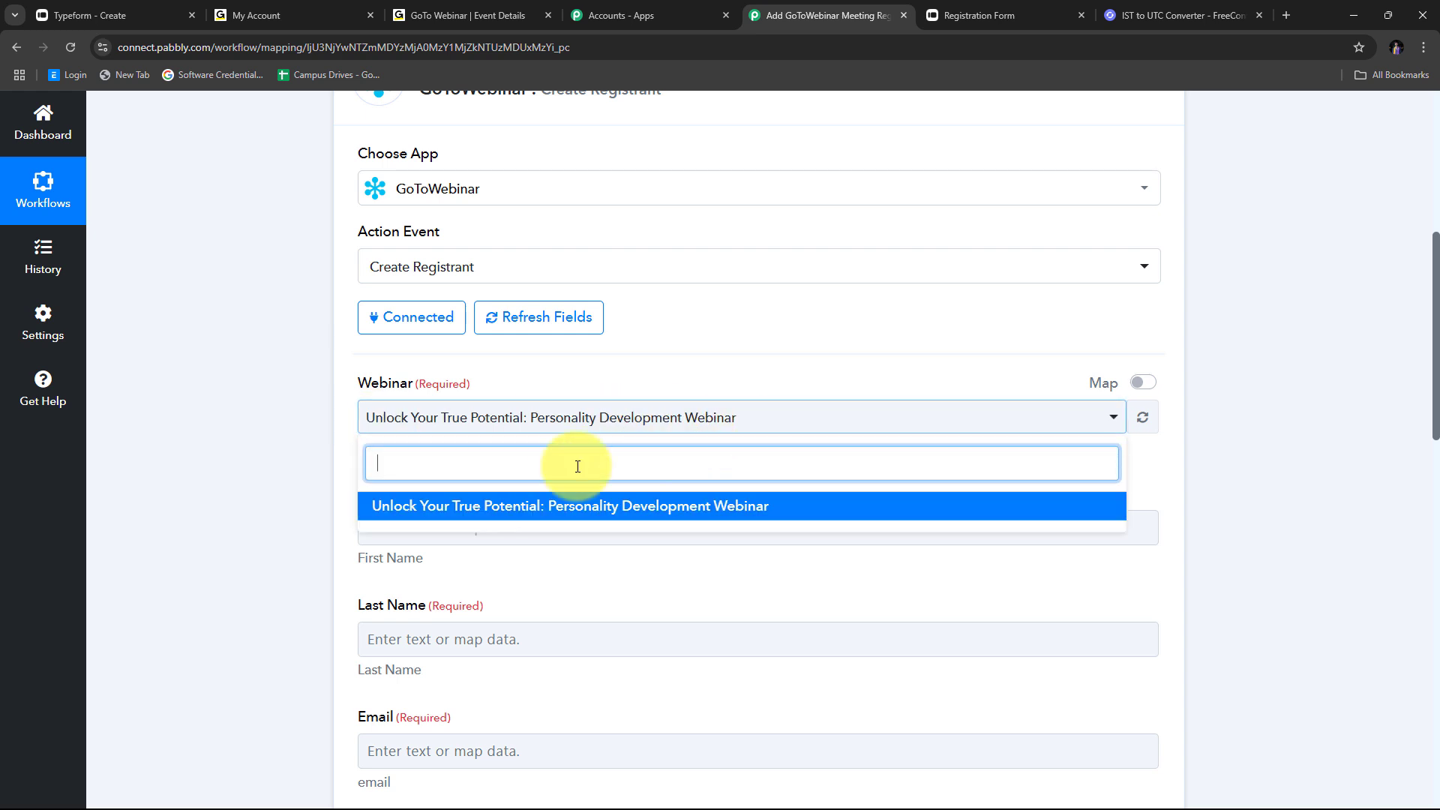
pyautogui.click(420, 513)
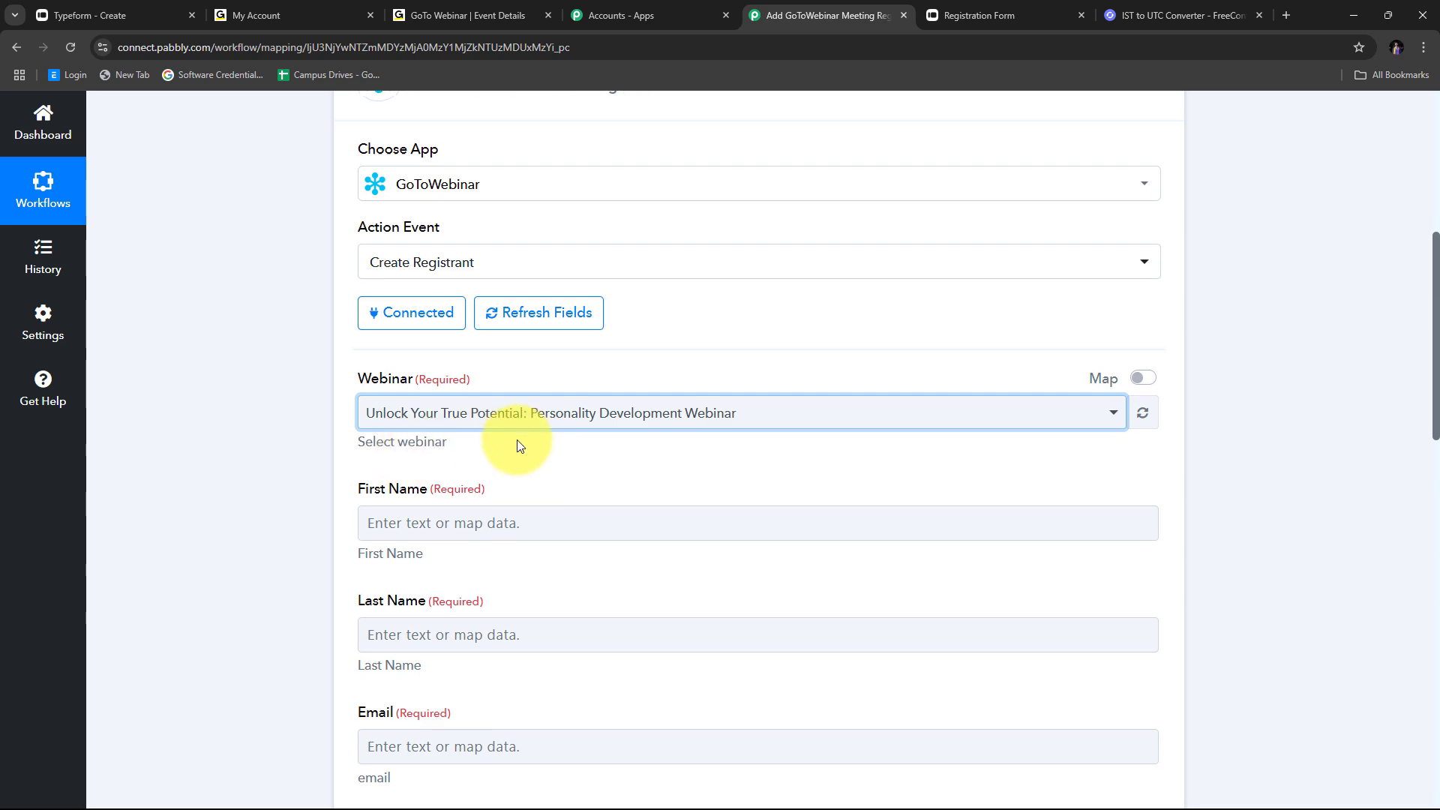
pyautogui.scroll(-1, 515, 443)
pyautogui.scroll(-6, 332, 418)
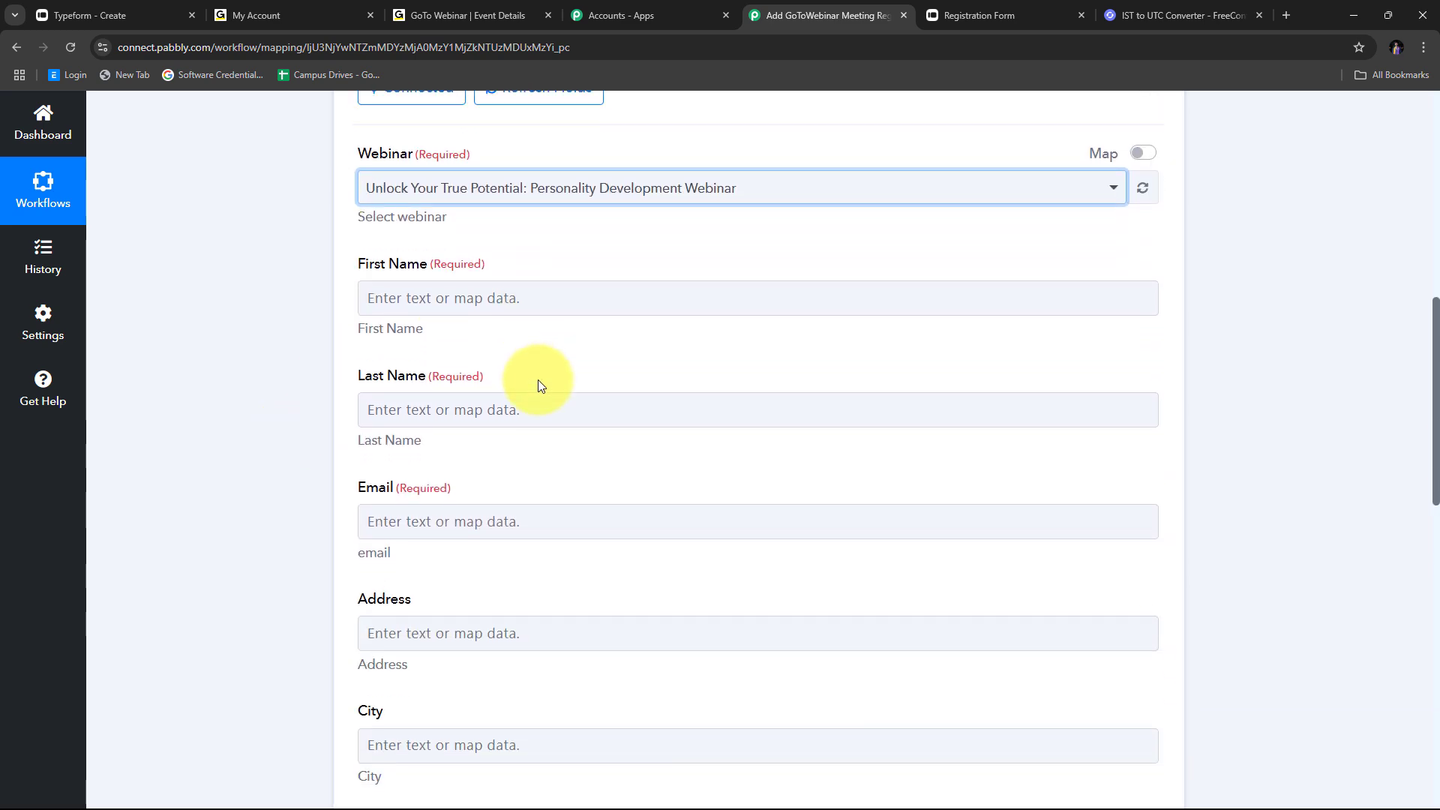
pyautogui.scroll(3, 537, 379)
pyautogui.scroll(3, 538, 380)
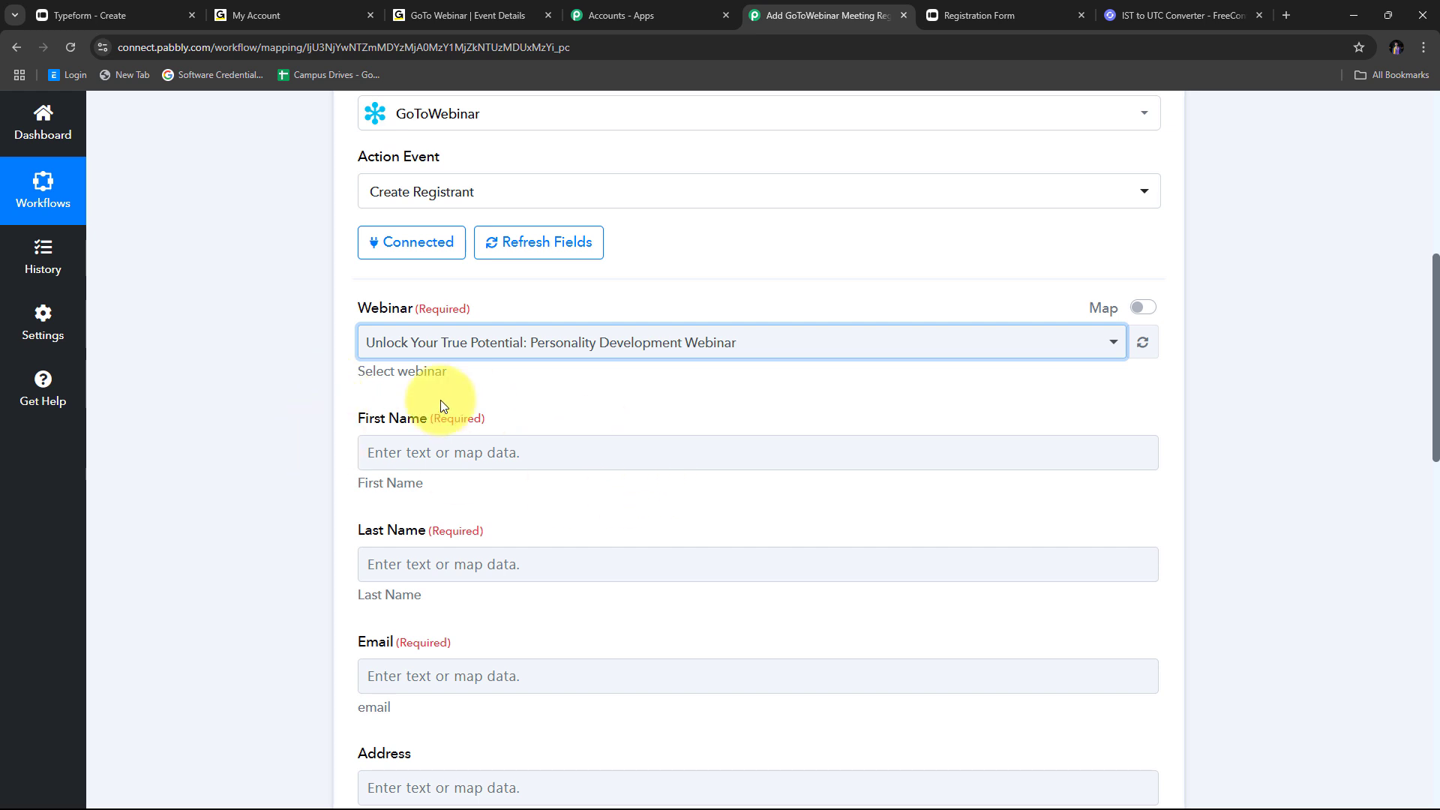
pyautogui.scroll(-2, 507, 434)
pyautogui.scroll(-2, 516, 442)
pyautogui.scroll(3, 384, 437)
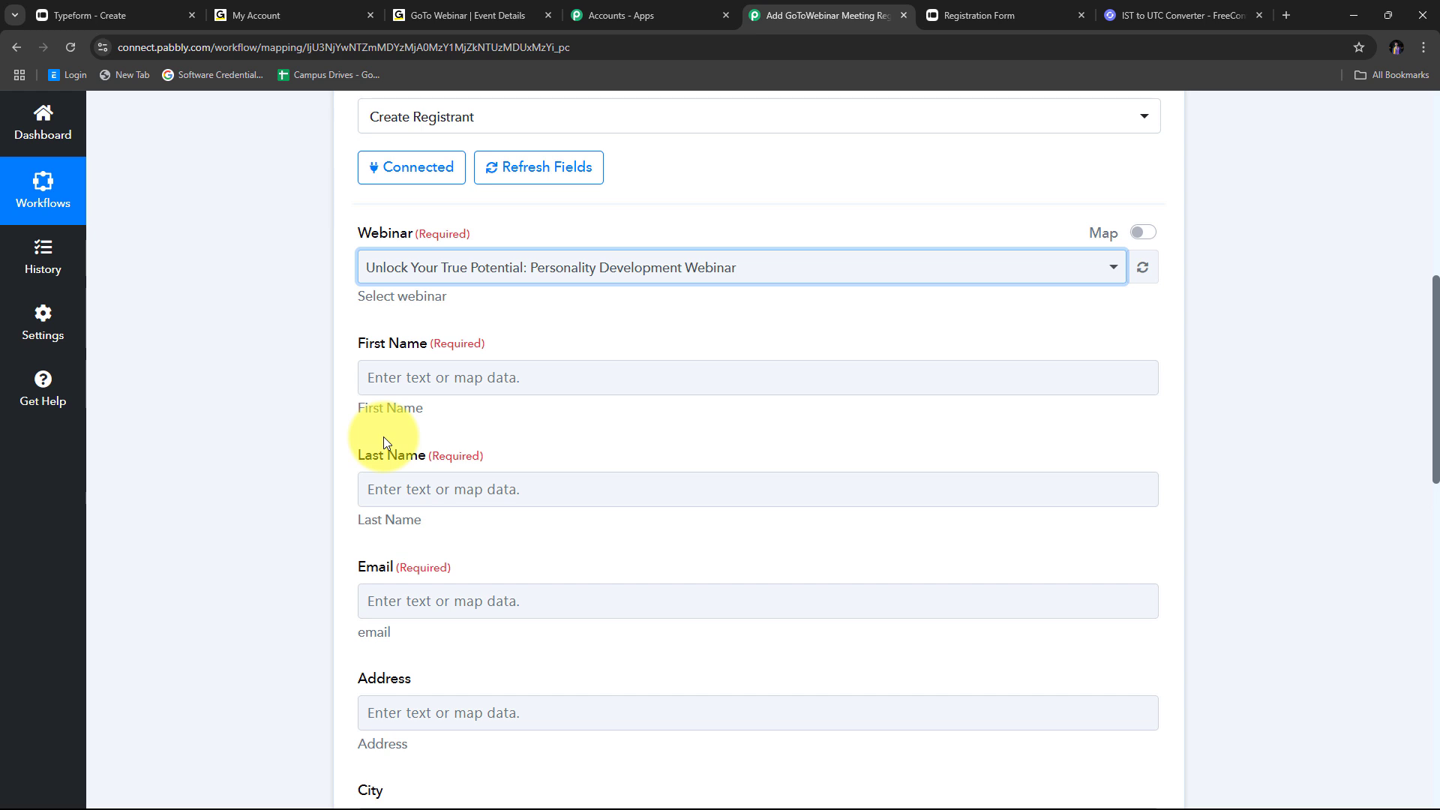
# Map the Typeform 'Demo' answer into the First Name field
pyautogui.click(375, 379)
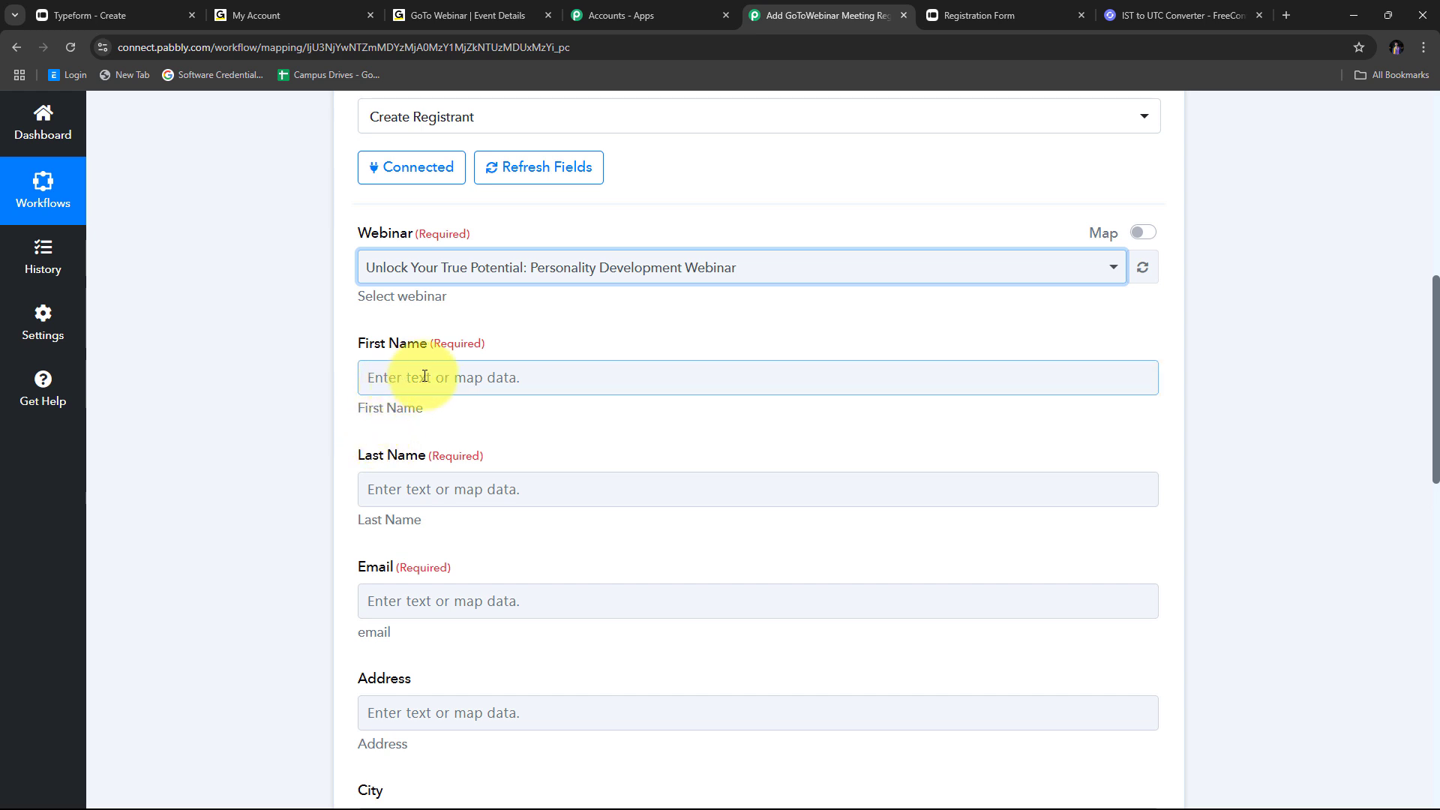
pyautogui.click(380, 378)
pyautogui.scroll(-1, 585, 338)
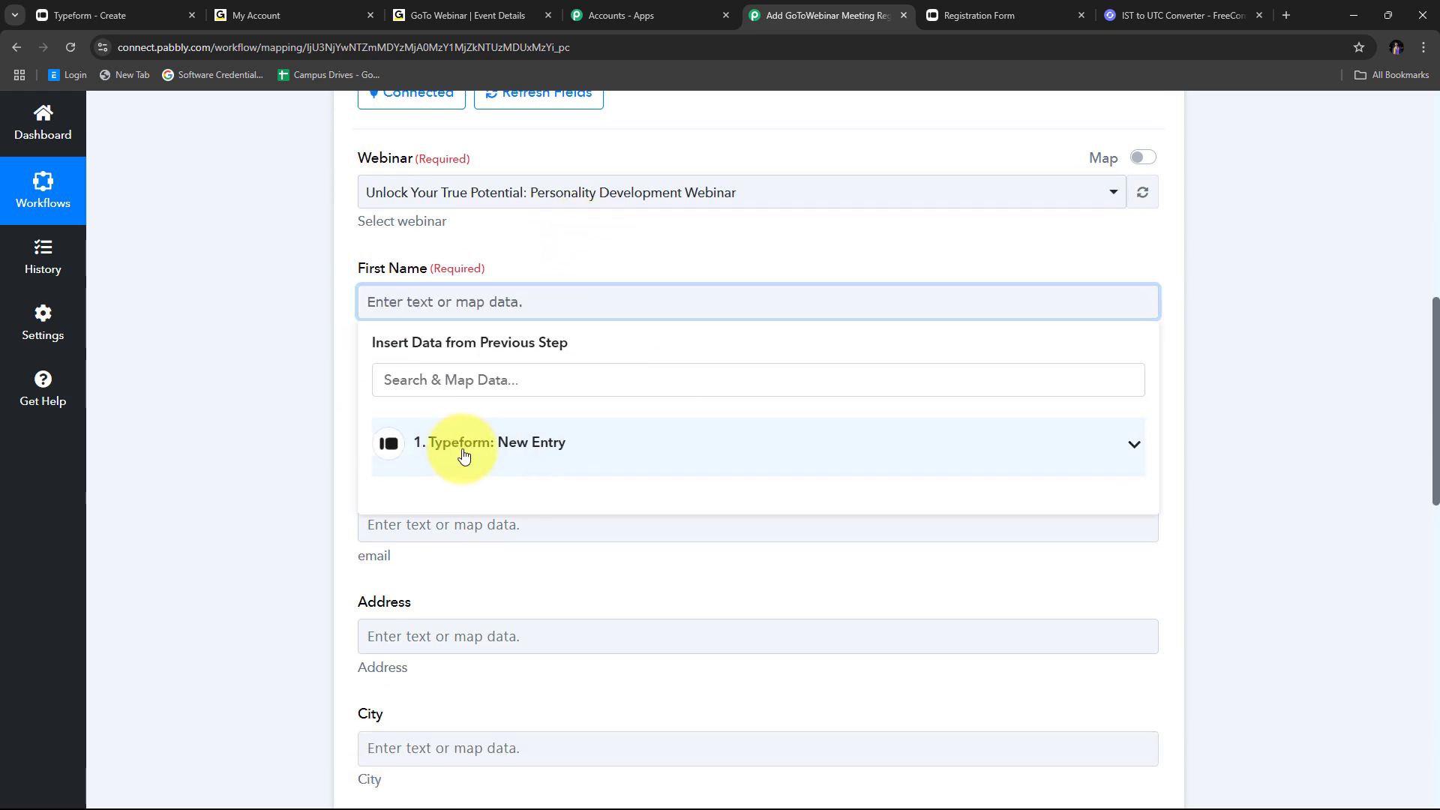
pyautogui.click(525, 454)
pyautogui.scroll(-2, 733, 357)
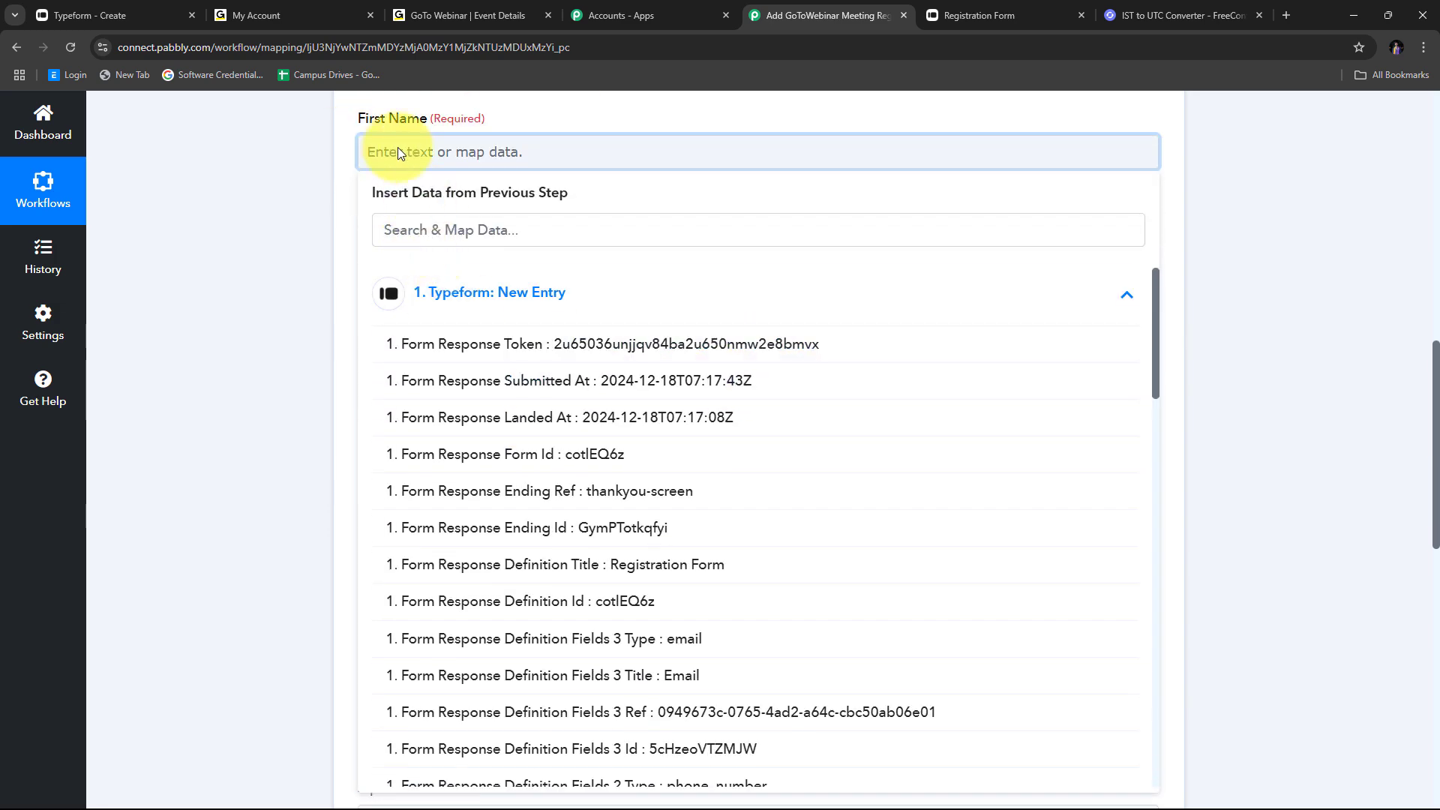
pyautogui.scroll(-15, 627, 450)
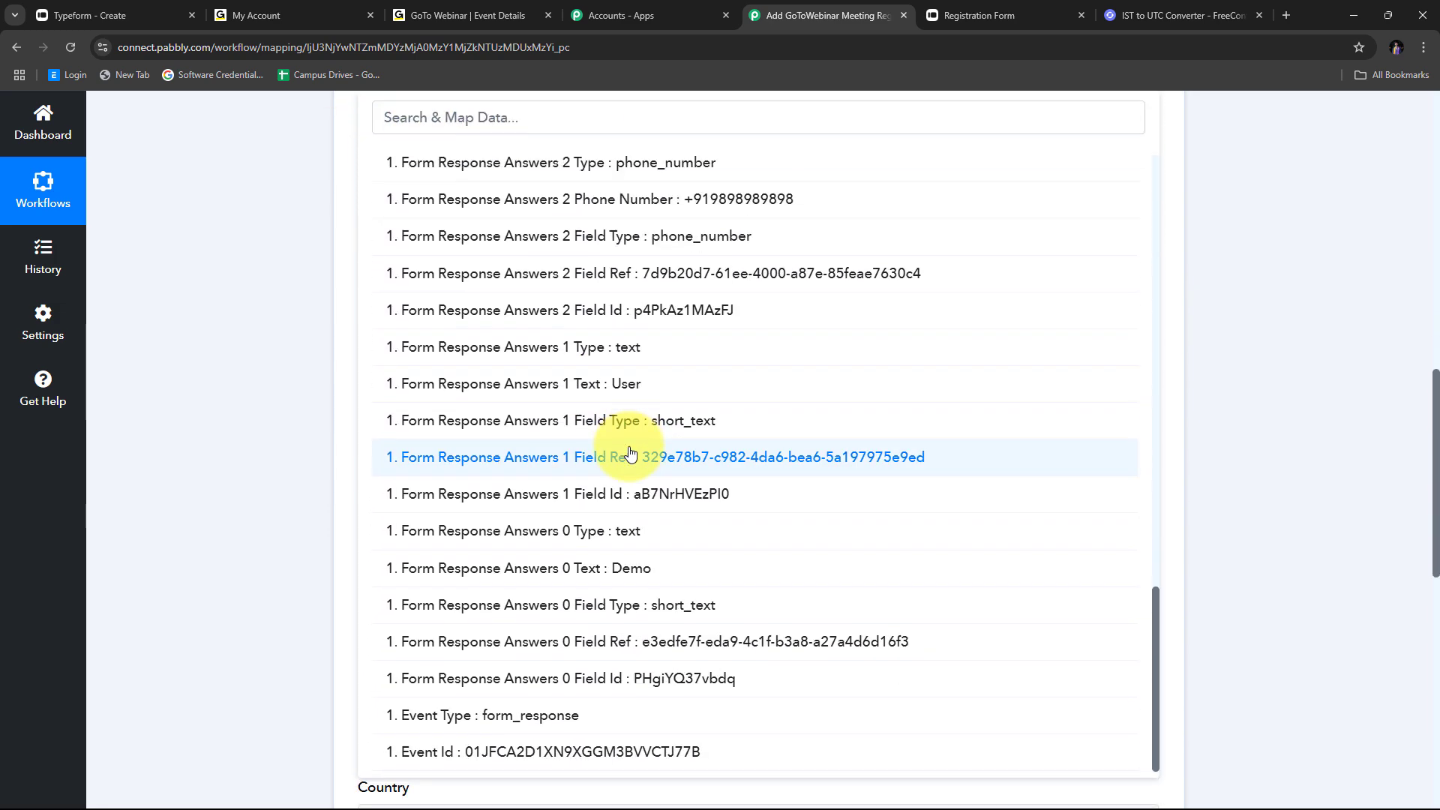
pyautogui.click(616, 589)
pyautogui.scroll(2, 446, 388)
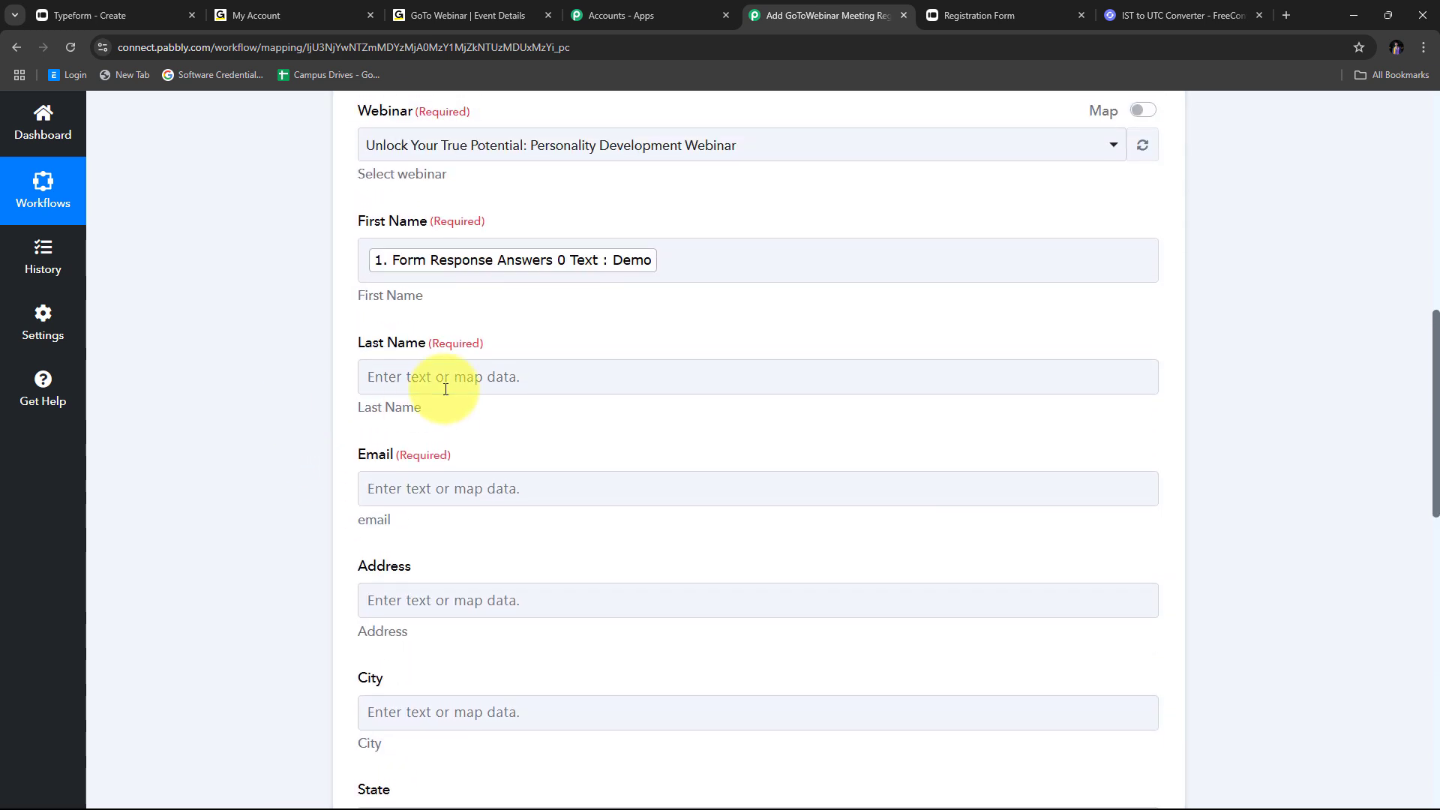
pyautogui.scroll(-1, 537, 313)
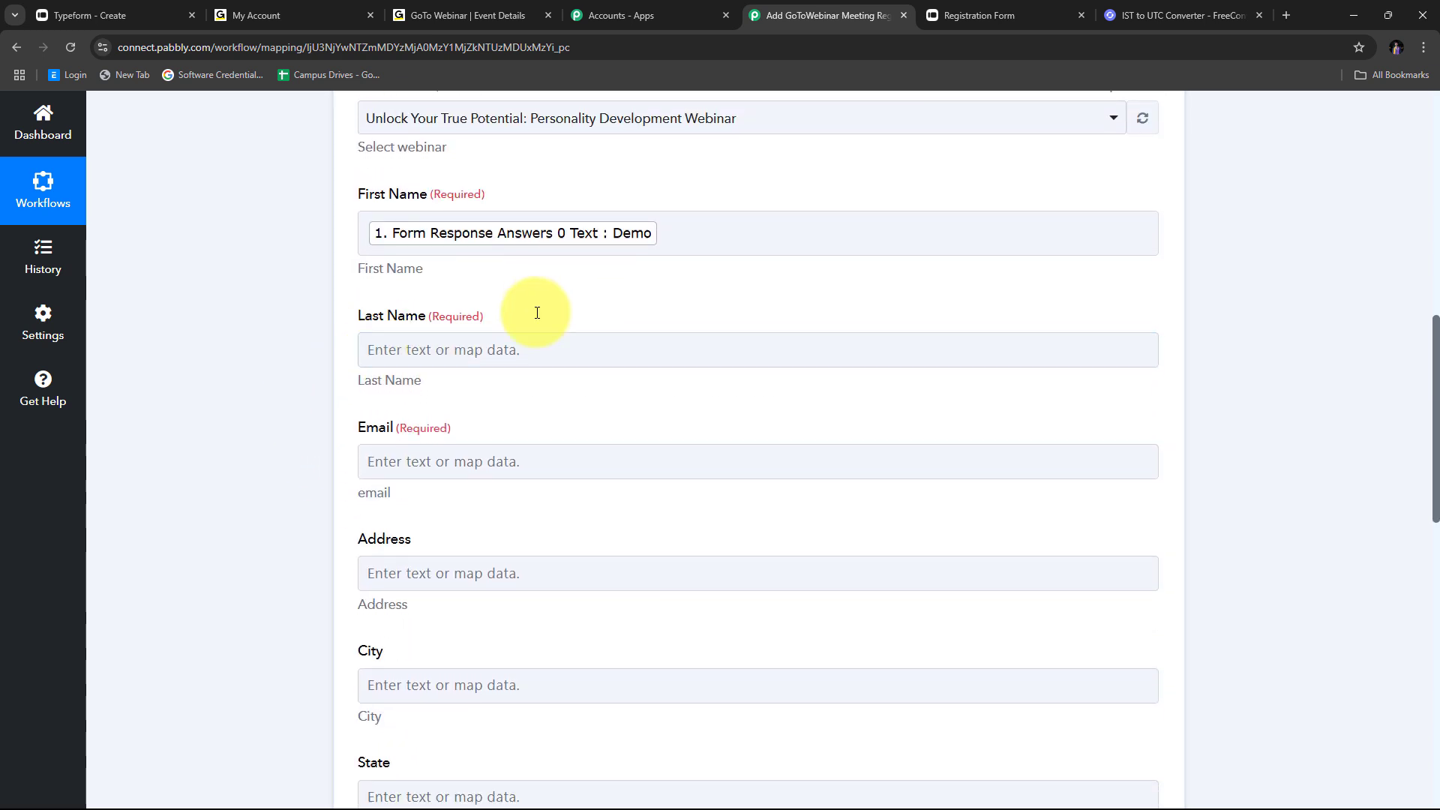
# Map the Typeform 'User' answer into the Last Name field
pyautogui.click(371, 299)
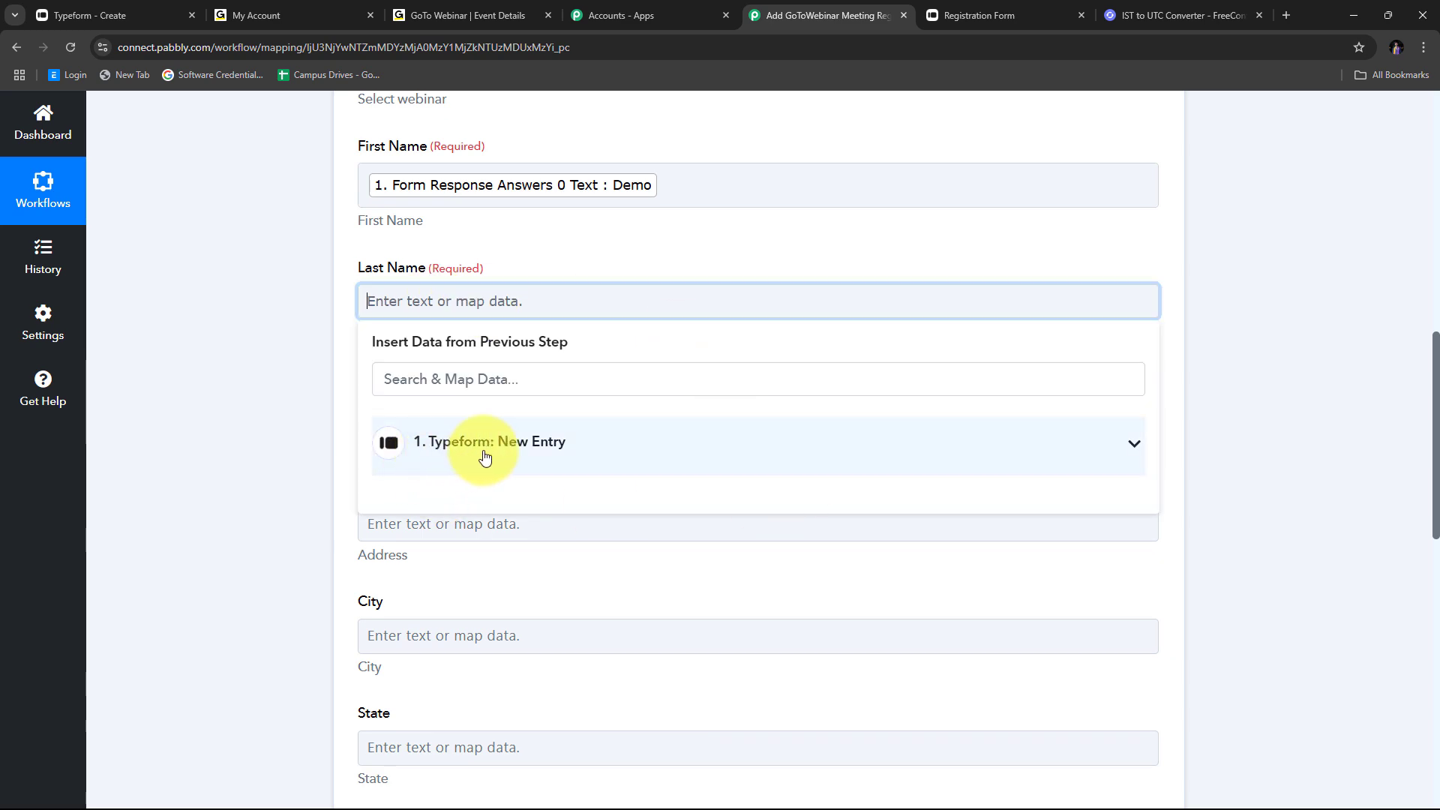
pyautogui.click(485, 456)
pyautogui.scroll(-15, 675, 525)
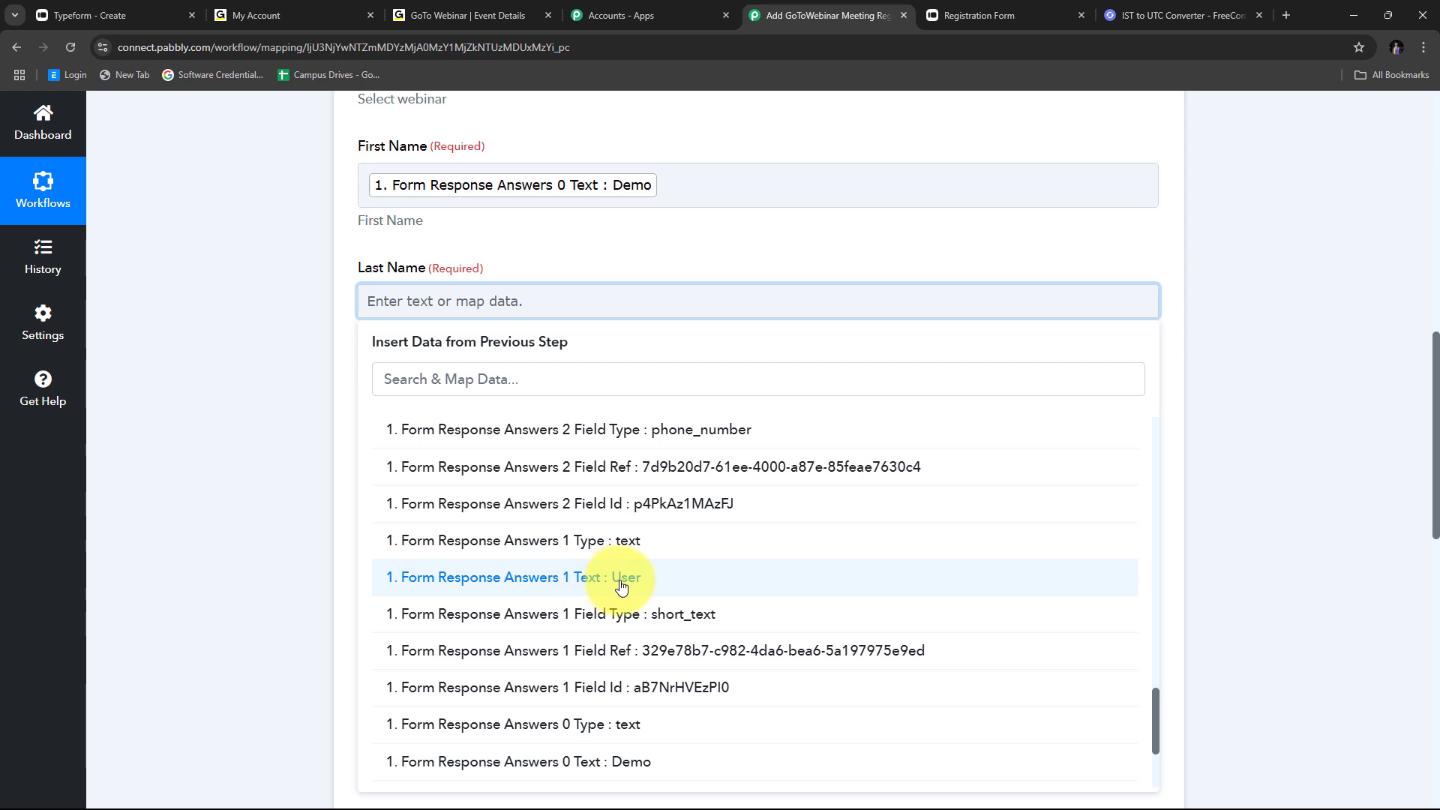
pyautogui.click(621, 579)
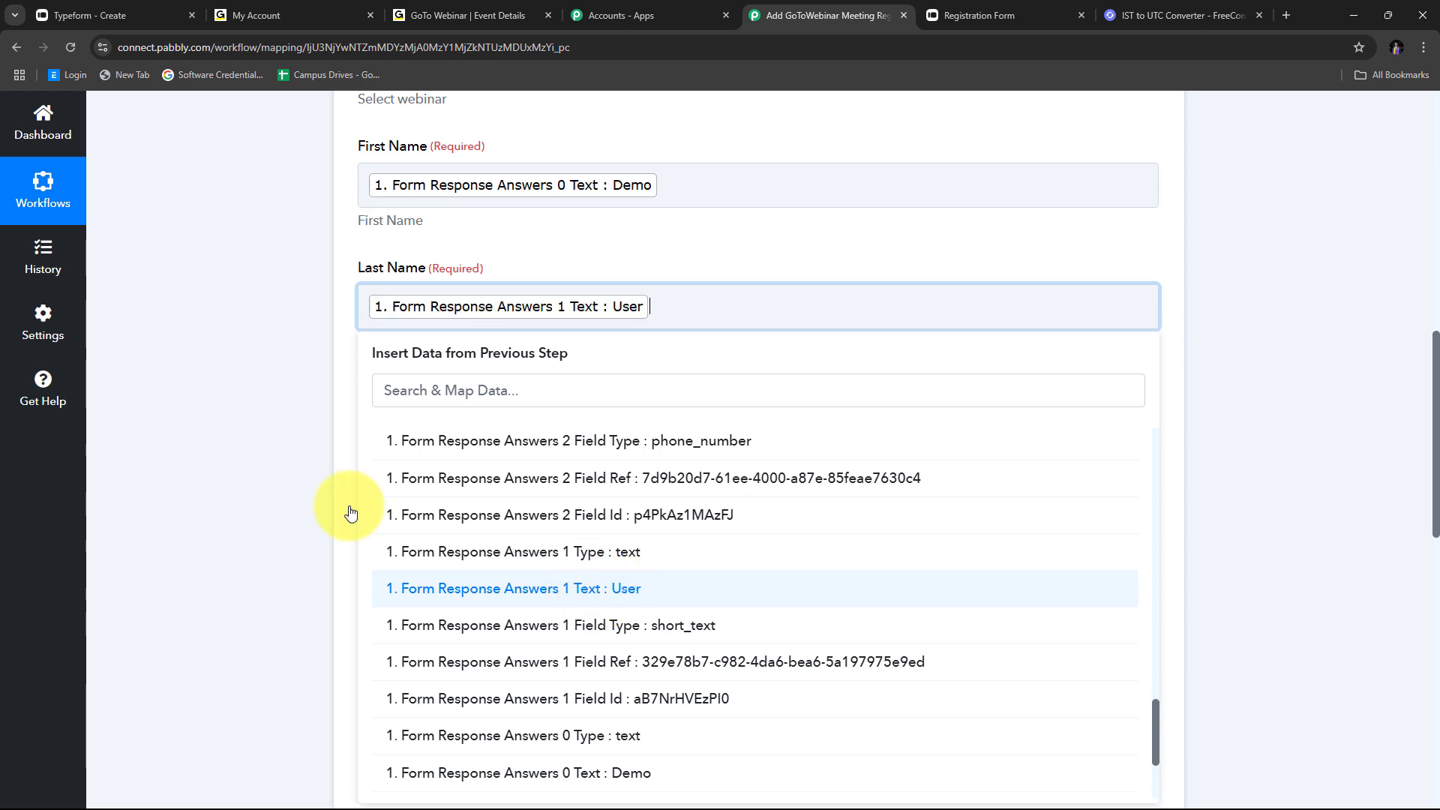
pyautogui.click(338, 507)
pyautogui.scroll(-1, 510, 371)
pyautogui.scroll(-1, 510, 370)
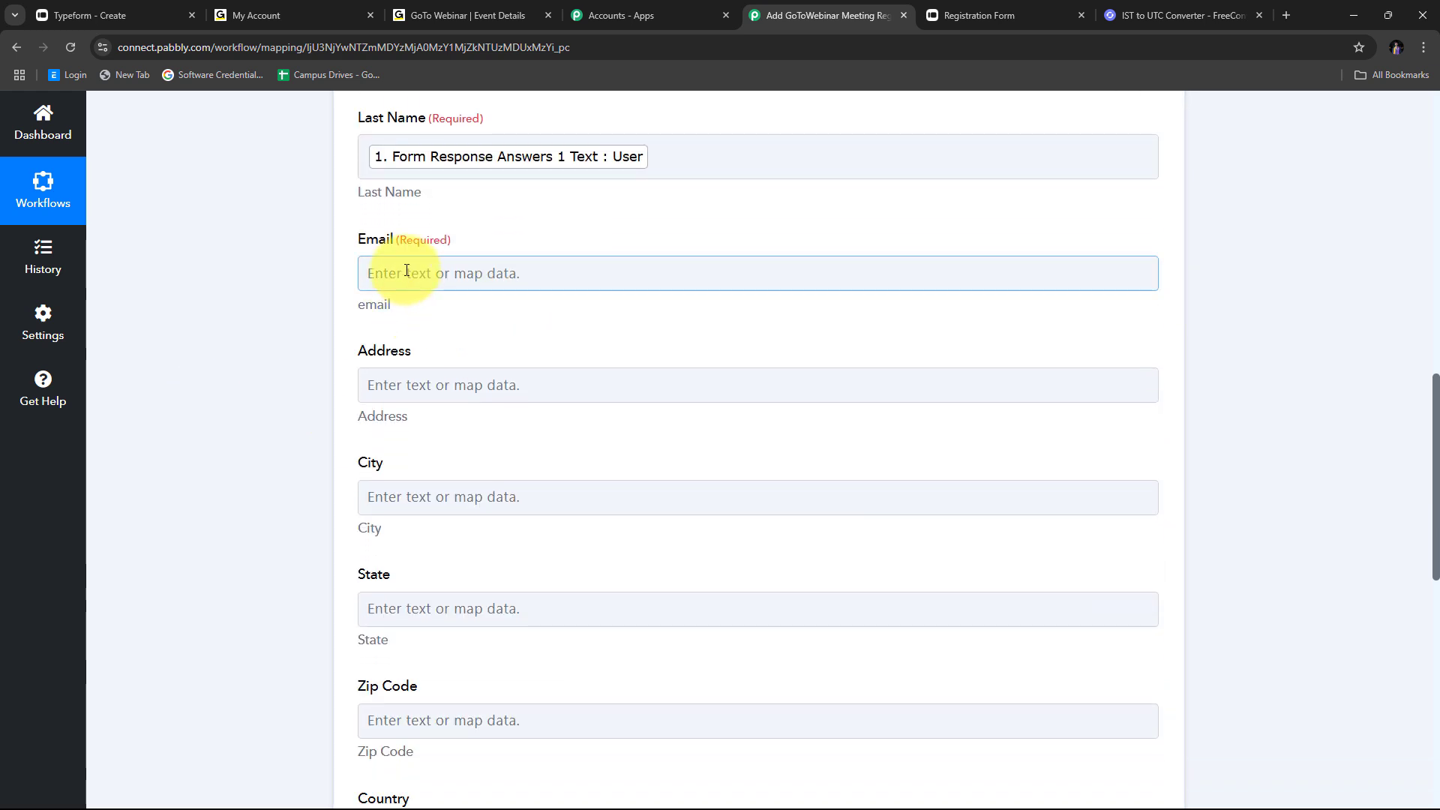
# Map the Typeform email and phone number answers into Email and Phone
pyautogui.click(408, 273)
pyautogui.click(477, 416)
pyautogui.scroll(-1, 469, 343)
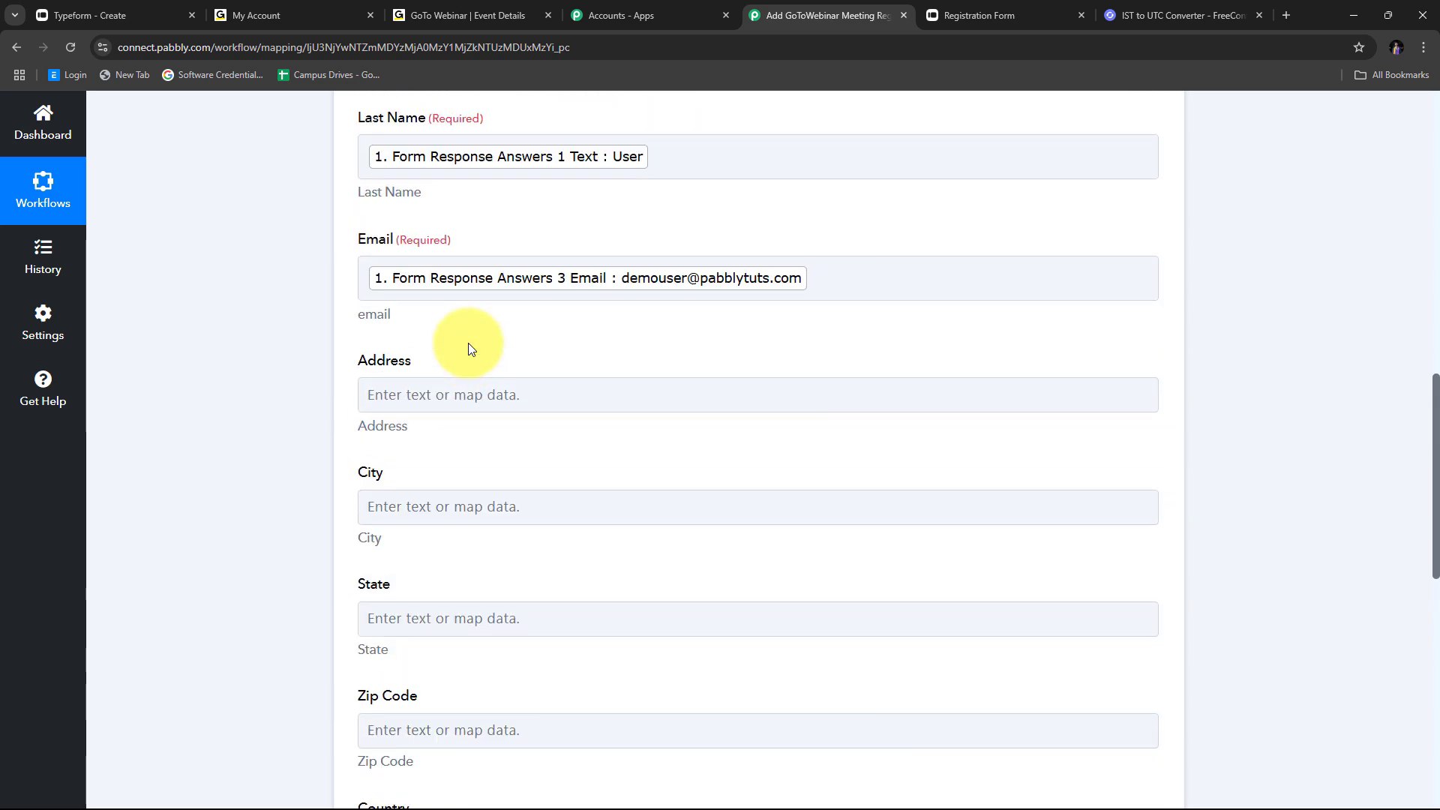
pyautogui.scroll(-7, 468, 343)
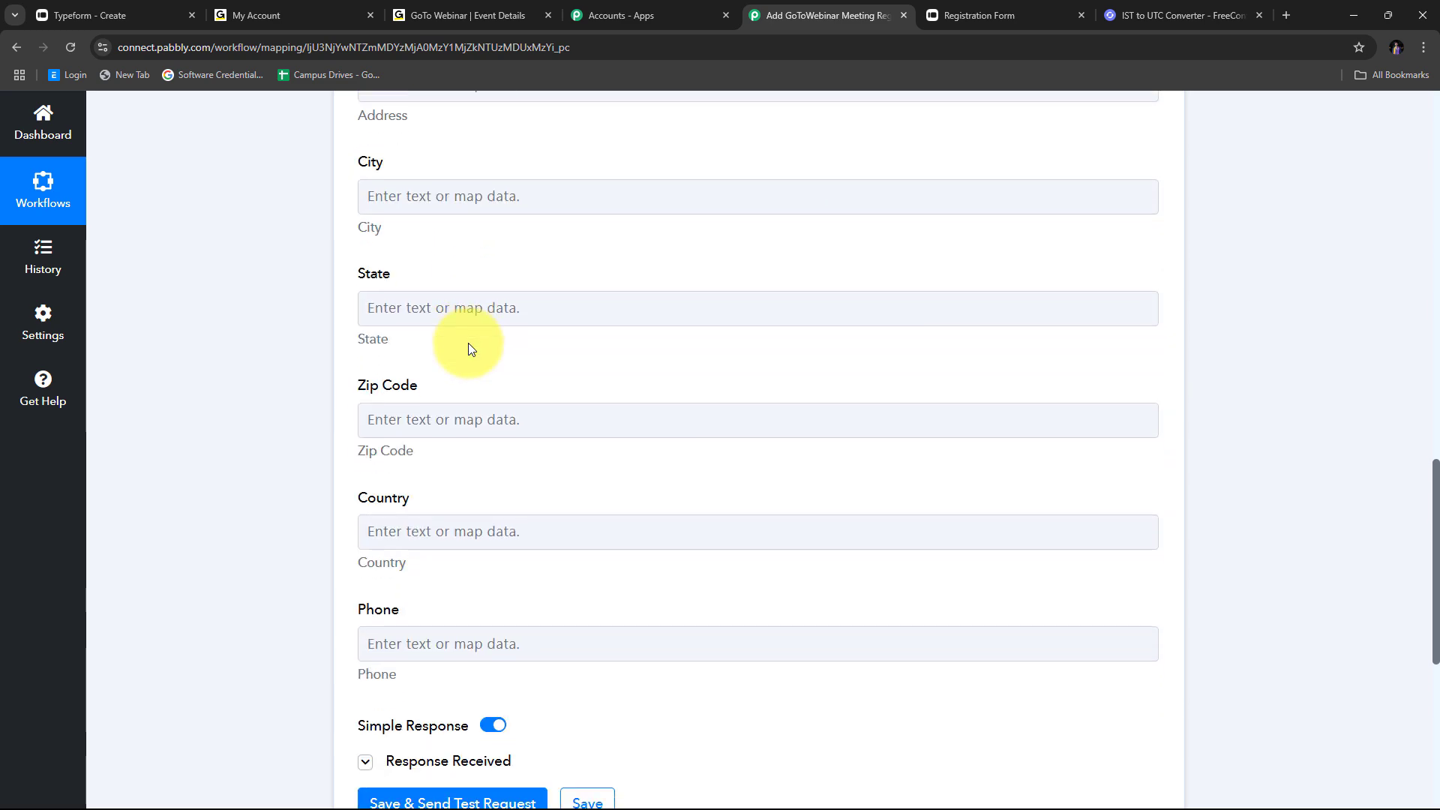
pyautogui.click(393, 353)
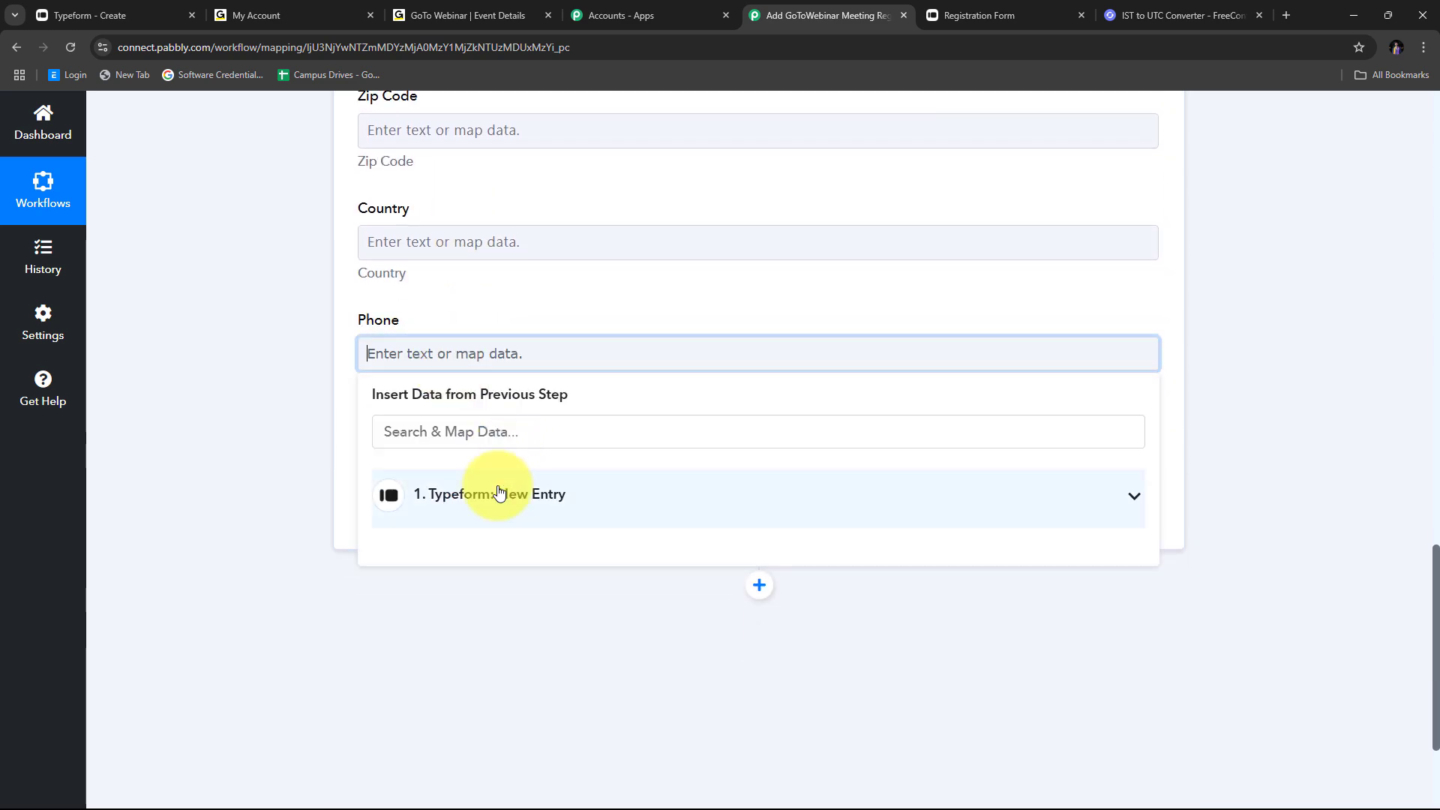
pyautogui.click(496, 492)
pyautogui.scroll(-5, 638, 528)
pyautogui.click(624, 555)
pyautogui.click(318, 411)
pyautogui.scroll(3, 276, 381)
pyautogui.scroll(8, 276, 381)
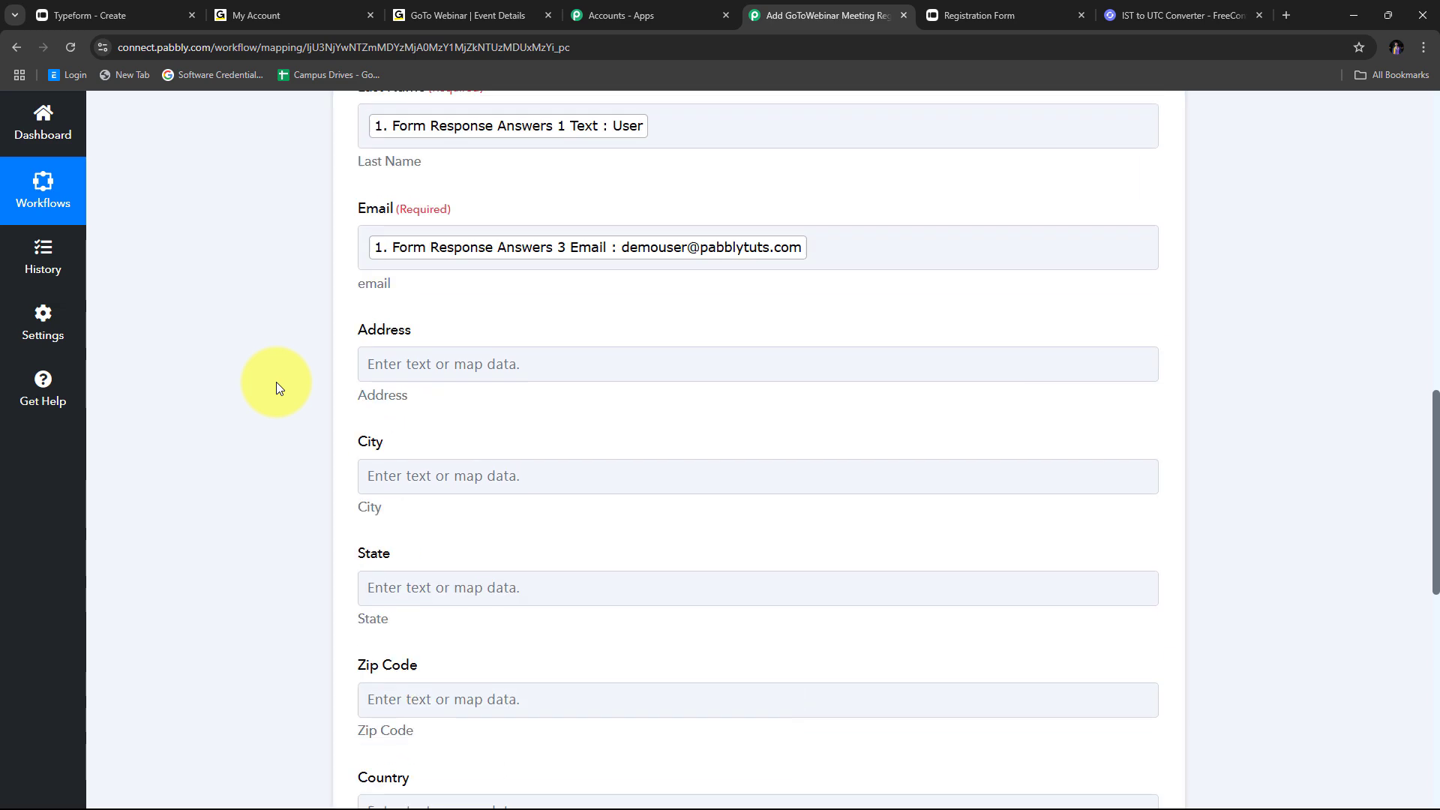
pyautogui.scroll(1, 276, 387)
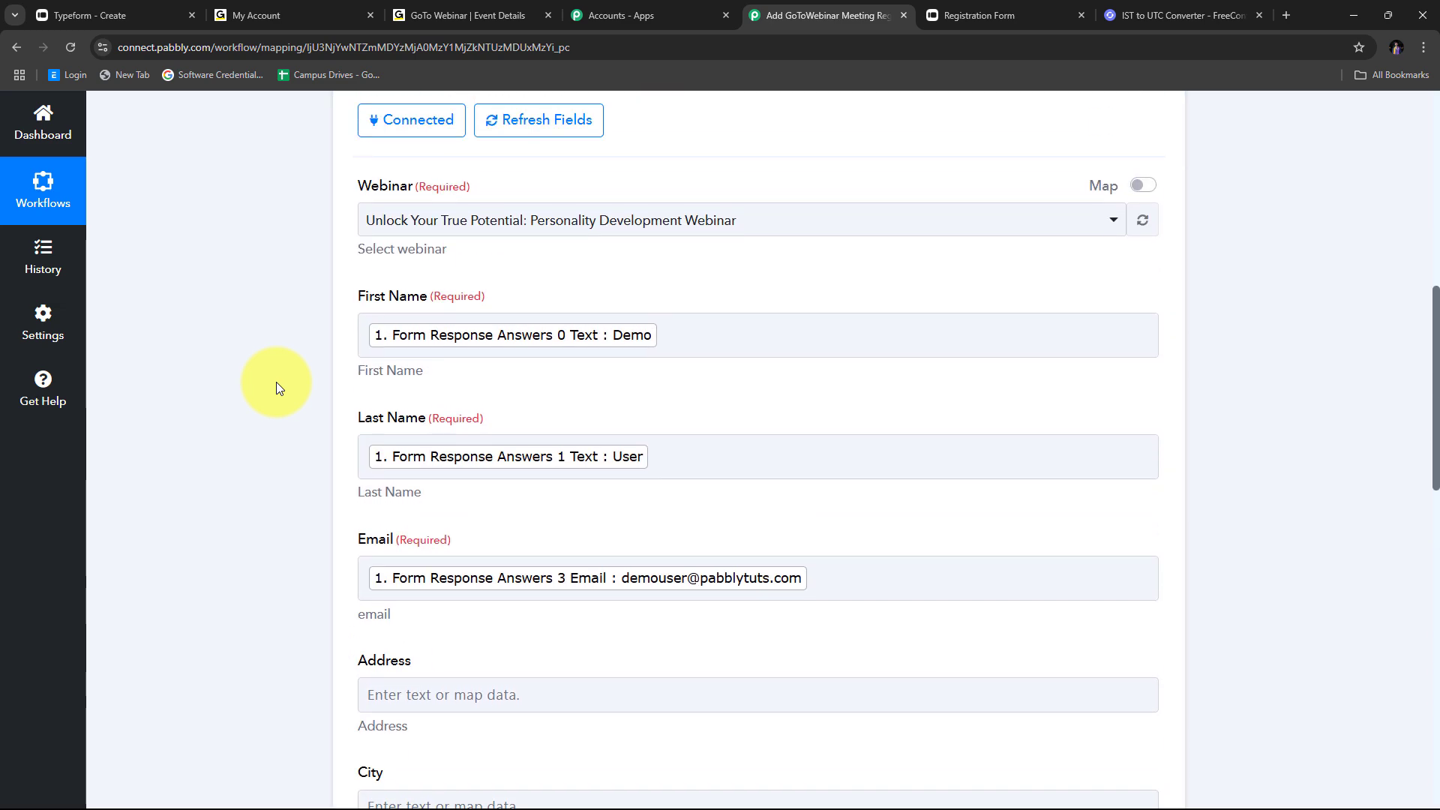
pyautogui.scroll(-7, 277, 385)
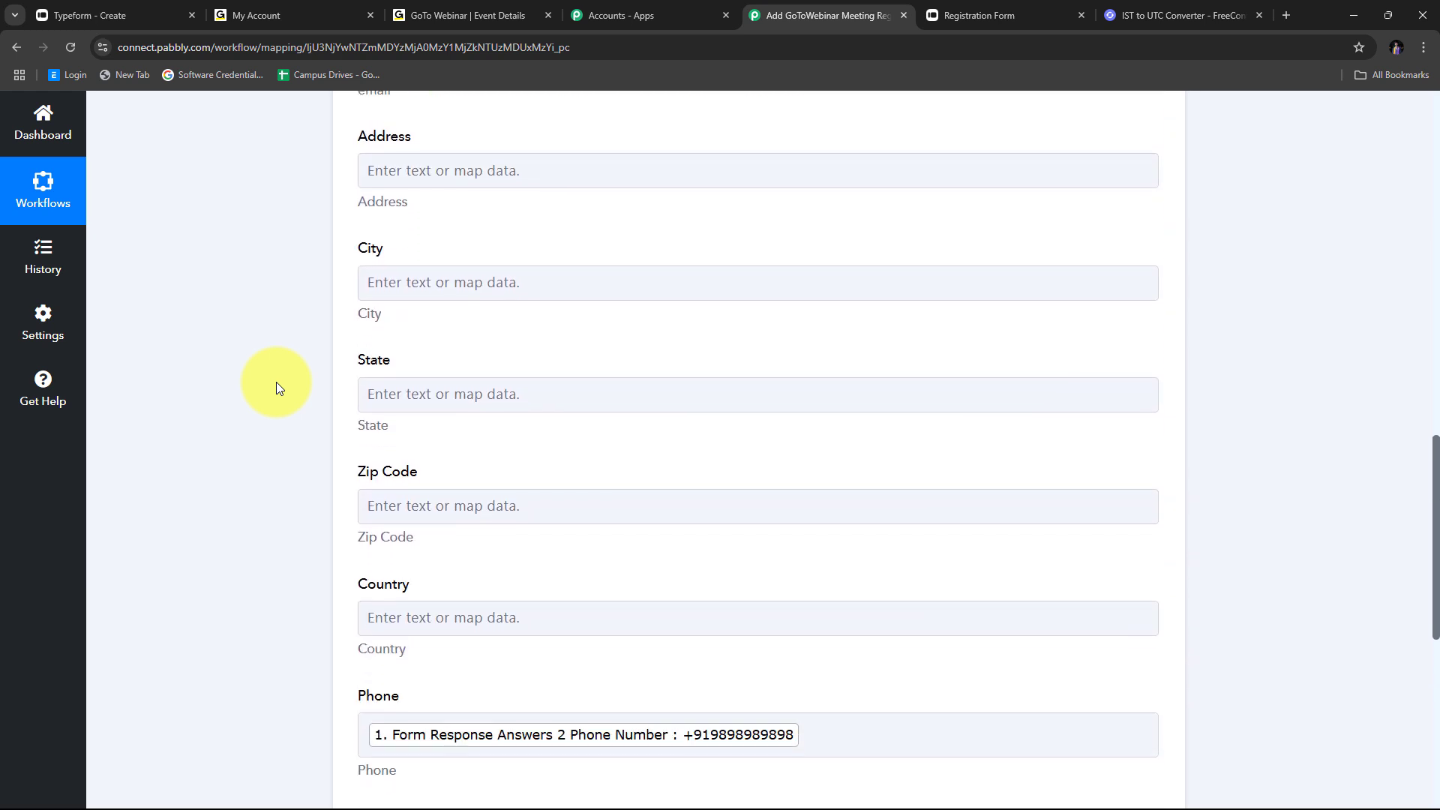
pyautogui.scroll(-2, 457, 597)
pyautogui.scroll(3, 345, 363)
pyautogui.scroll(-1, 584, 450)
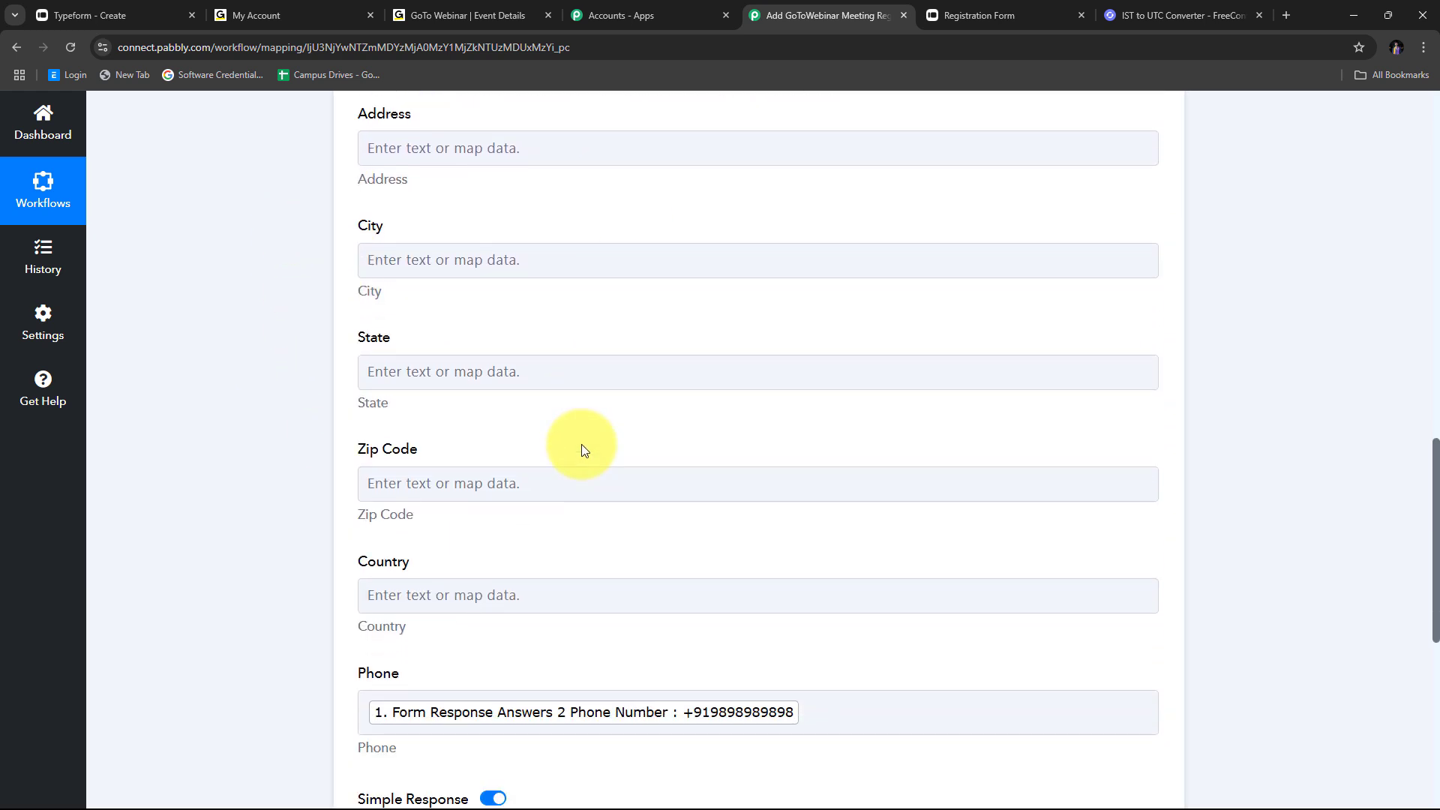
pyautogui.scroll(1, 285, 450)
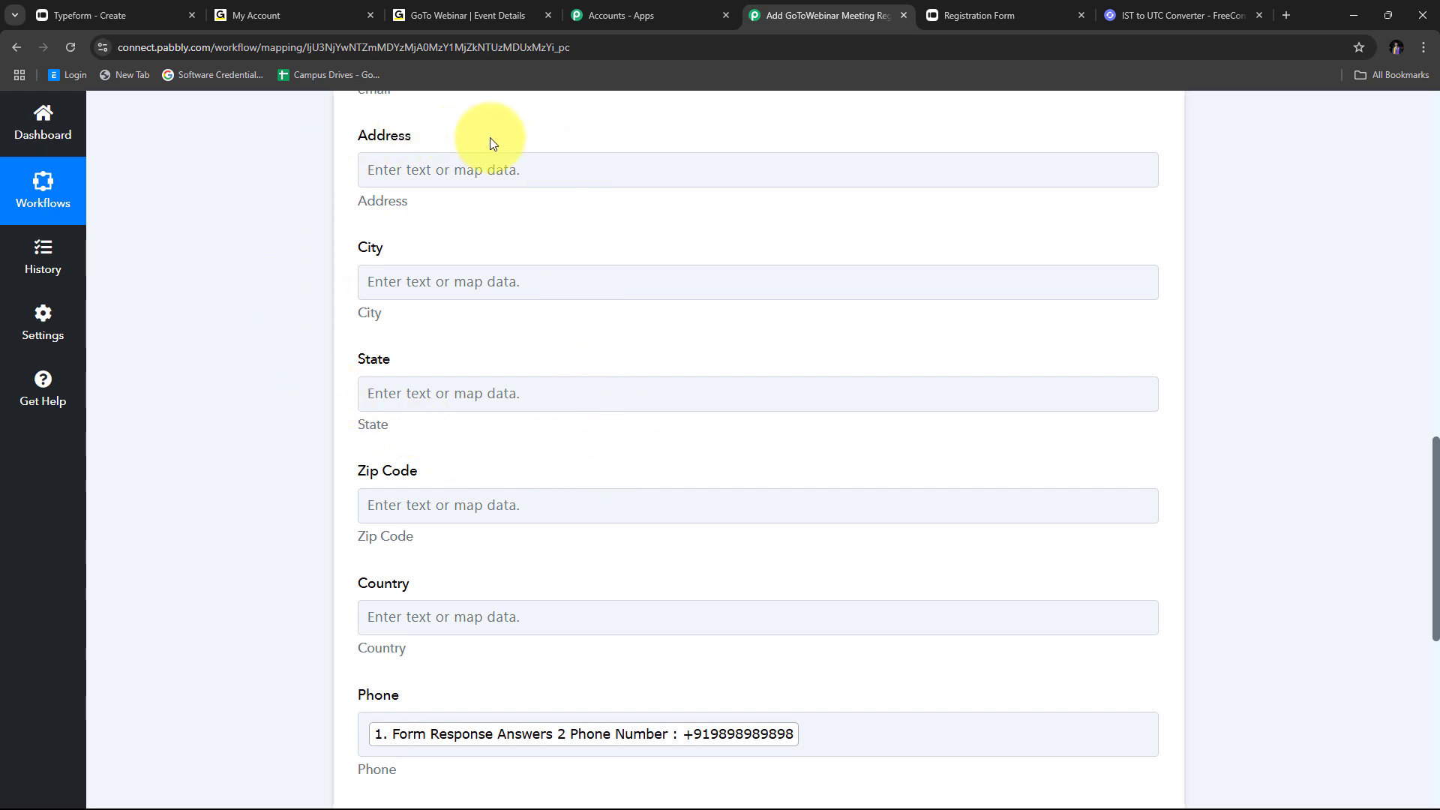
pyautogui.scroll(3, 555, 355)
pyautogui.scroll(4, 290, 353)
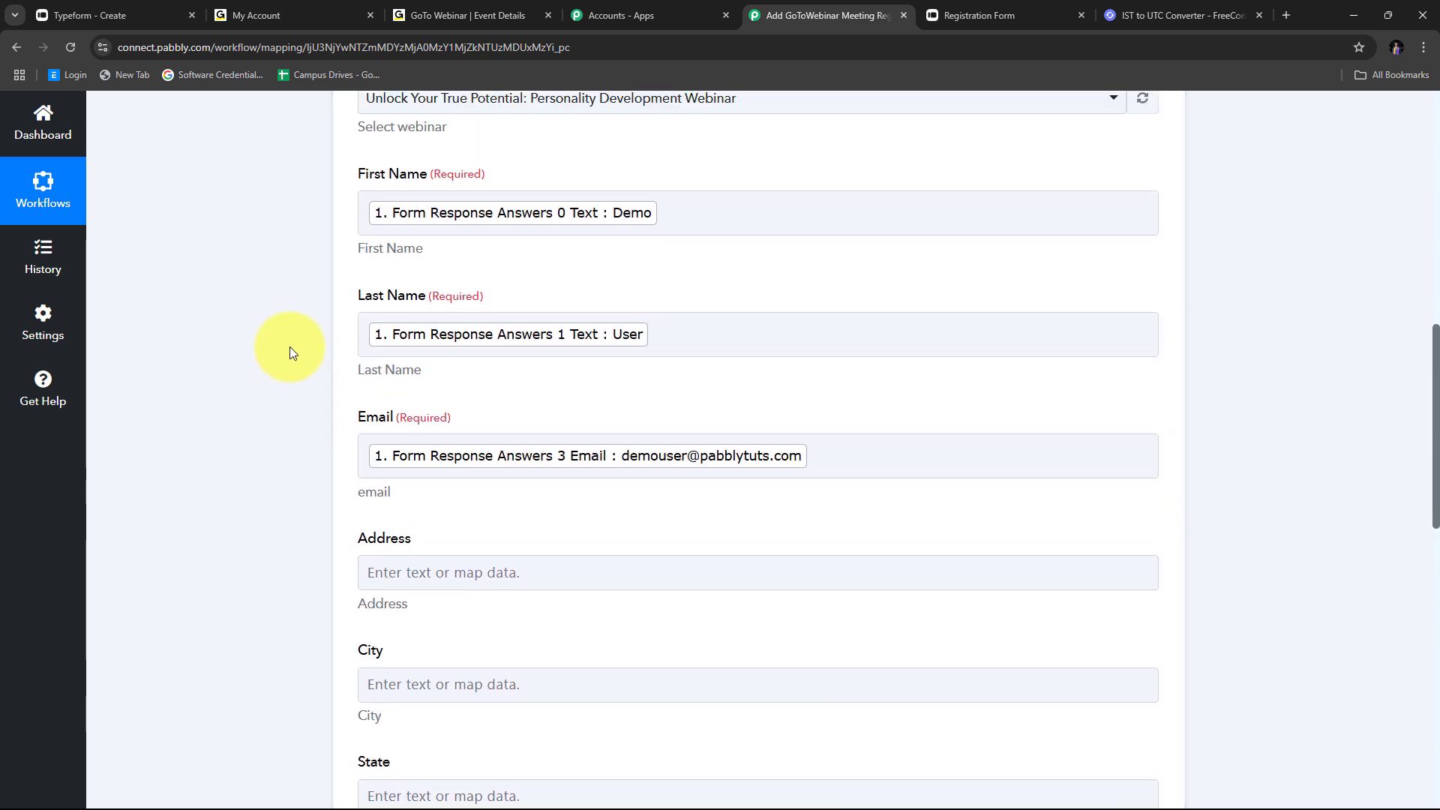
pyautogui.scroll(-1, 750, 353)
pyautogui.scroll(-2, 828, 373)
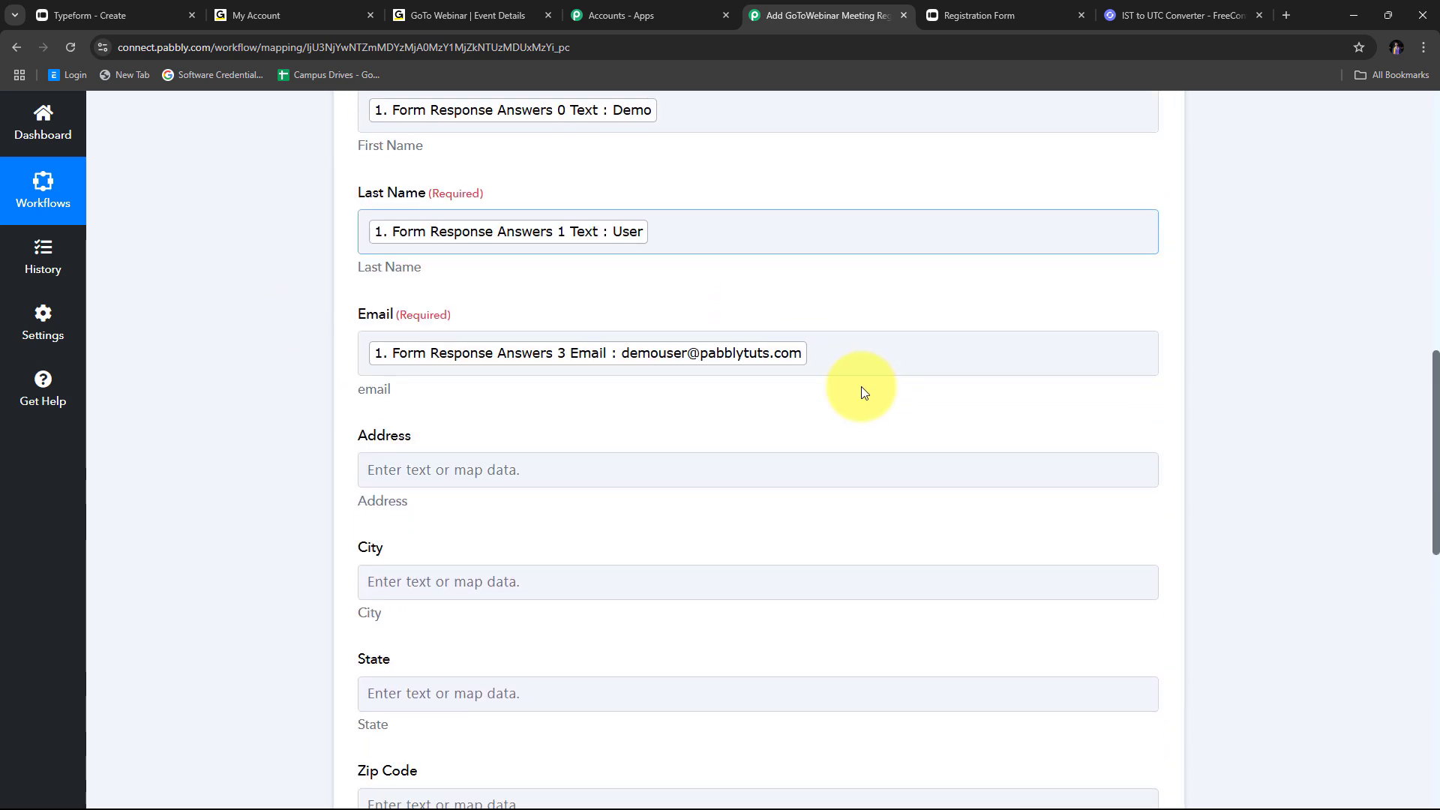
pyautogui.click(476, 470)
pyautogui.scroll(1, 525, 450)
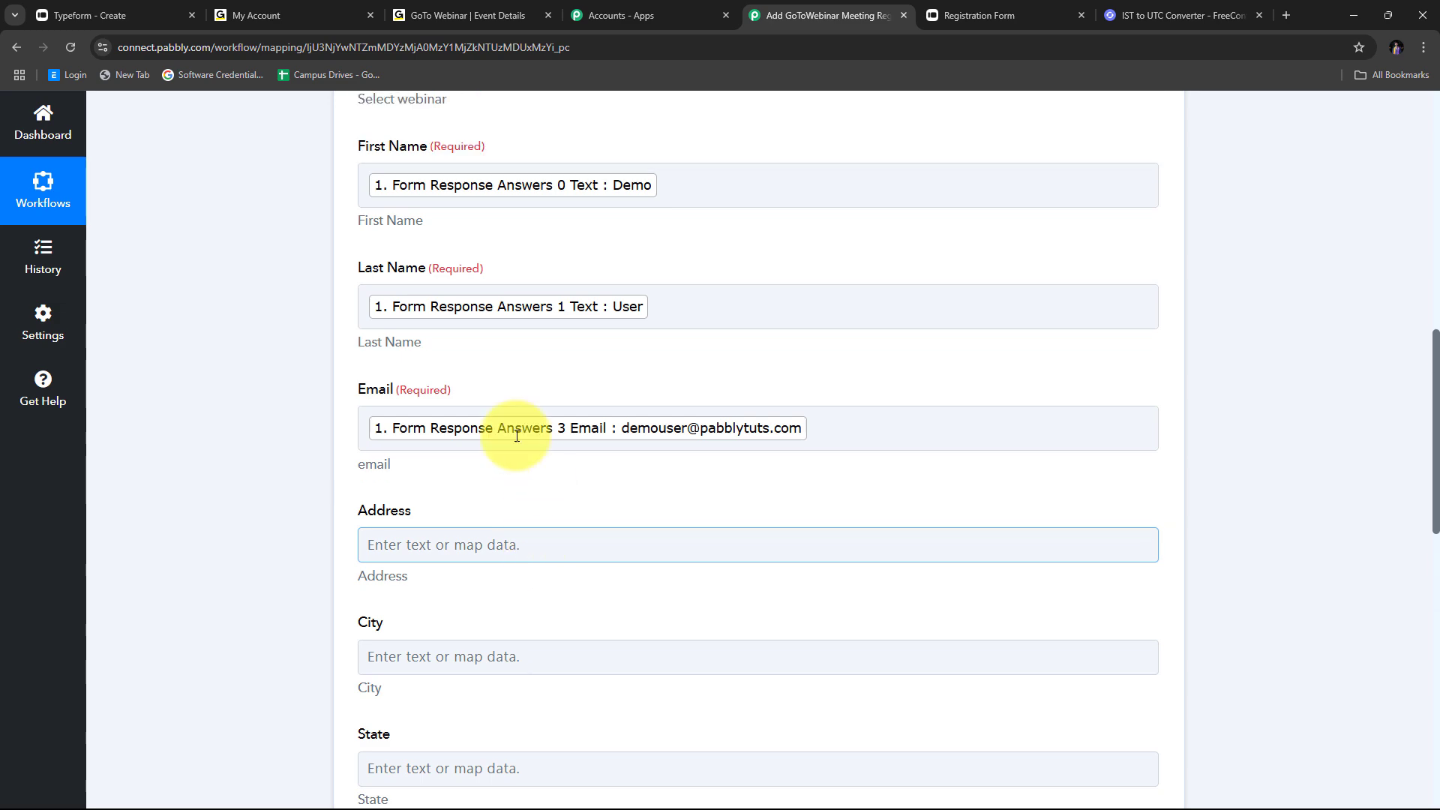
pyautogui.scroll(-5, 545, 449)
pyautogui.click(546, 449)
pyautogui.scroll(-2, 830, 553)
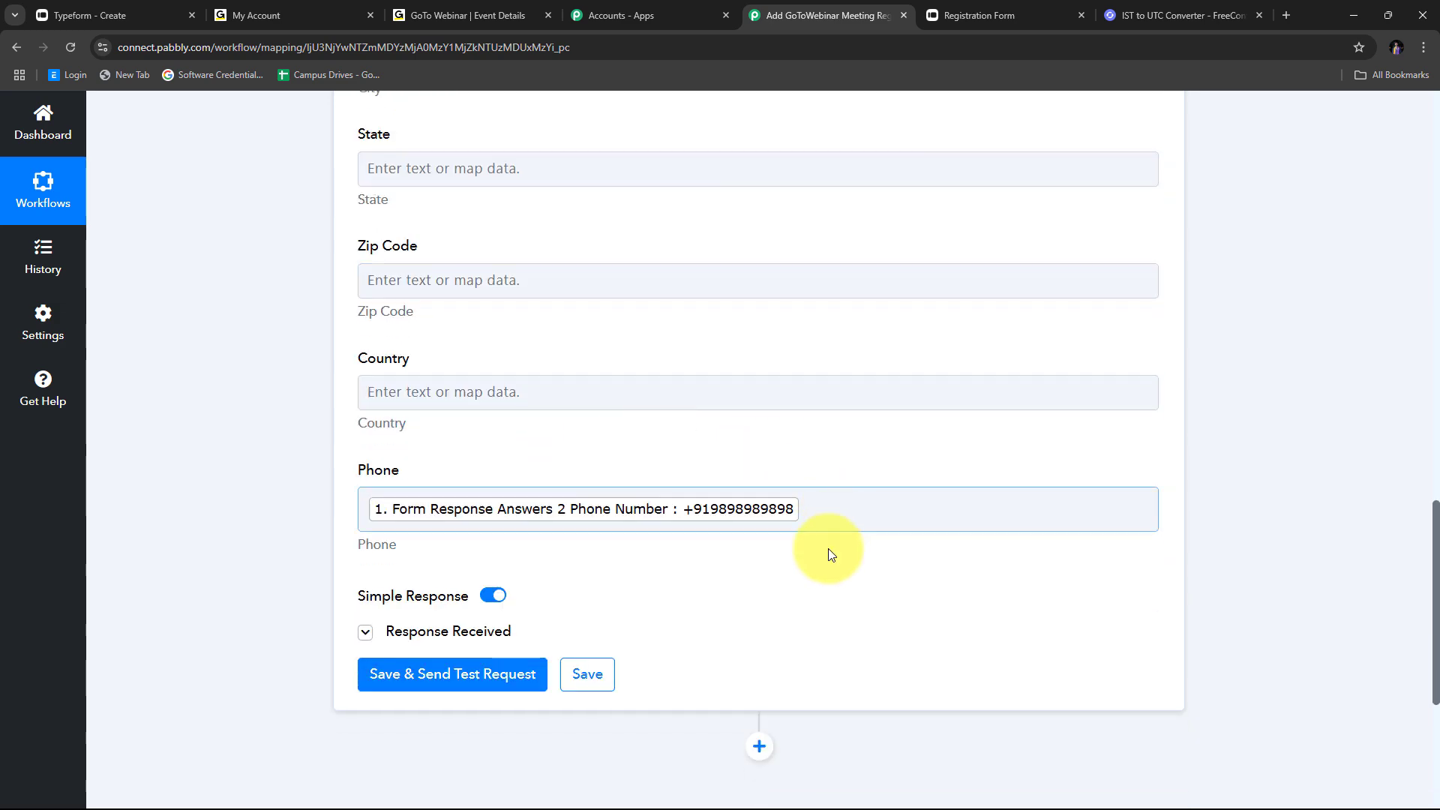
pyautogui.scroll(6, 398, 547)
pyautogui.scroll(3, 398, 473)
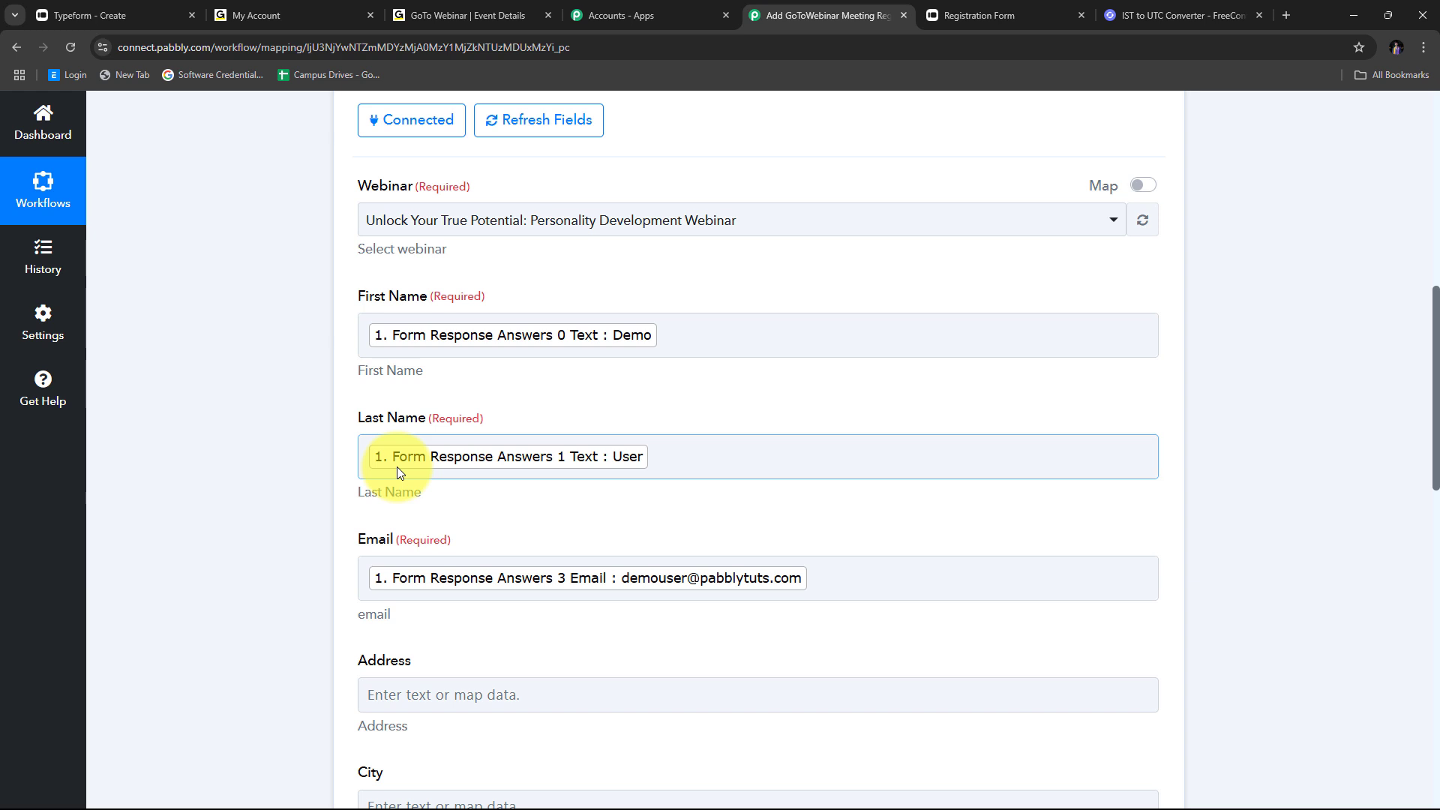
pyautogui.scroll(-2, 802, 317)
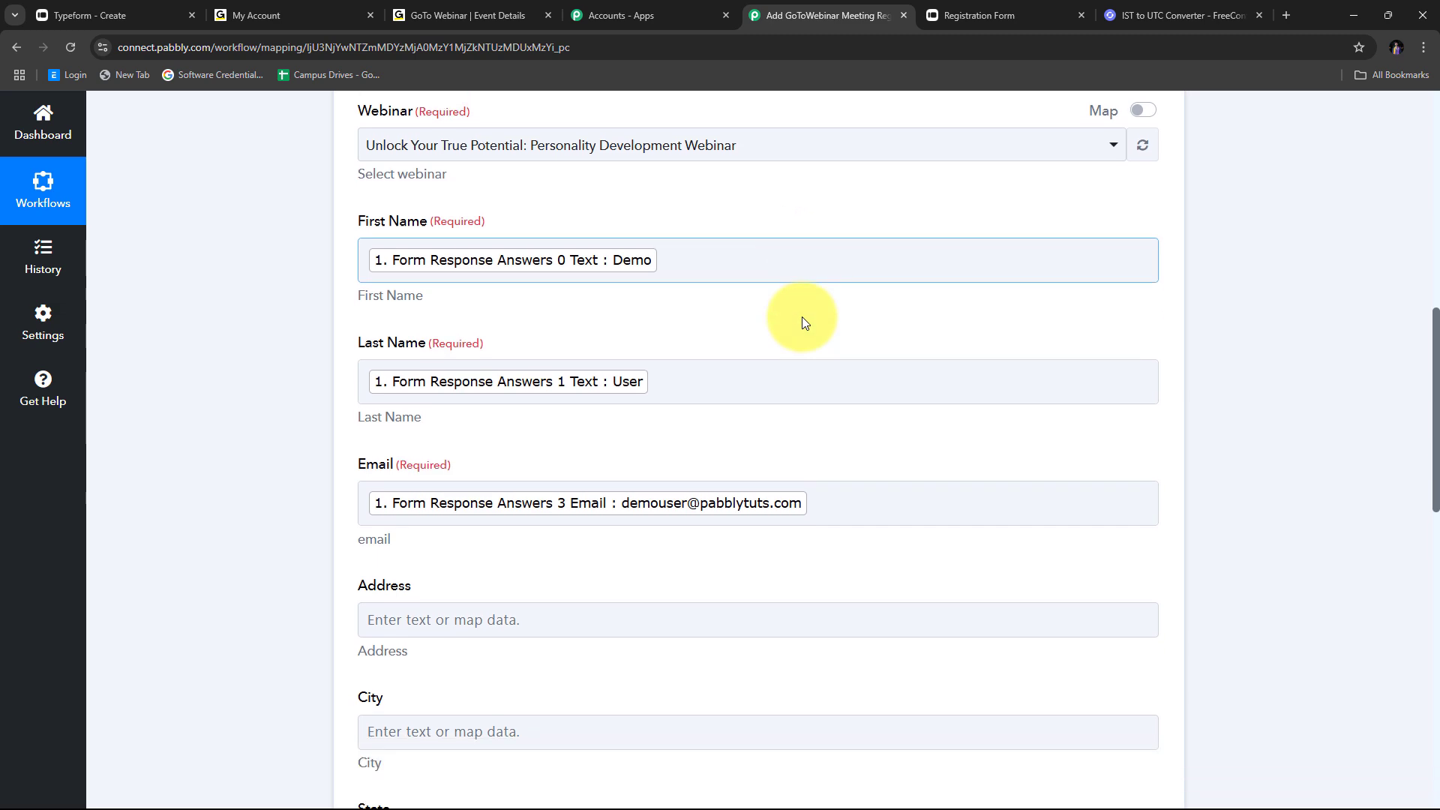
pyautogui.scroll(-4, 872, 329)
pyautogui.scroll(3, 685, 370)
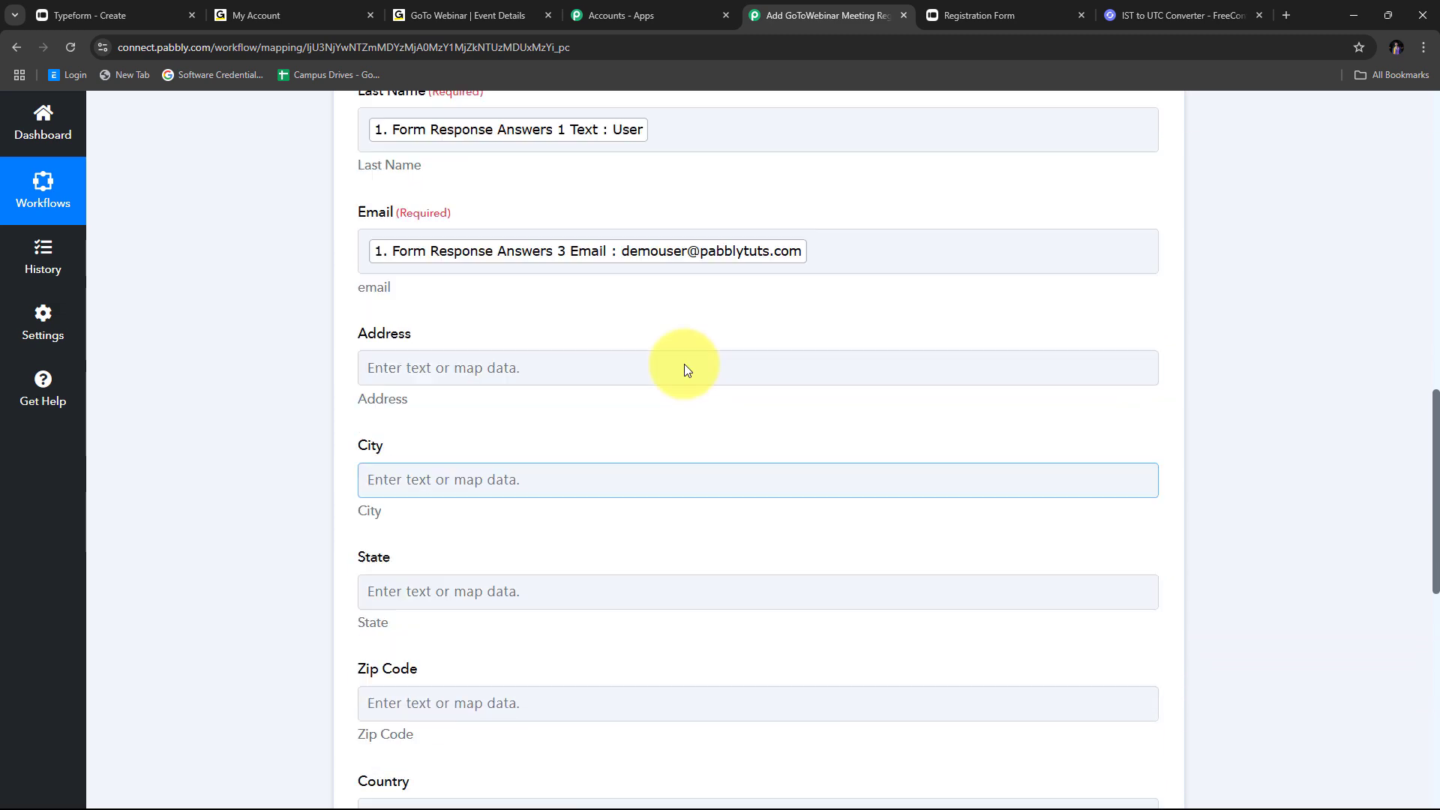
pyautogui.scroll(2, 352, 372)
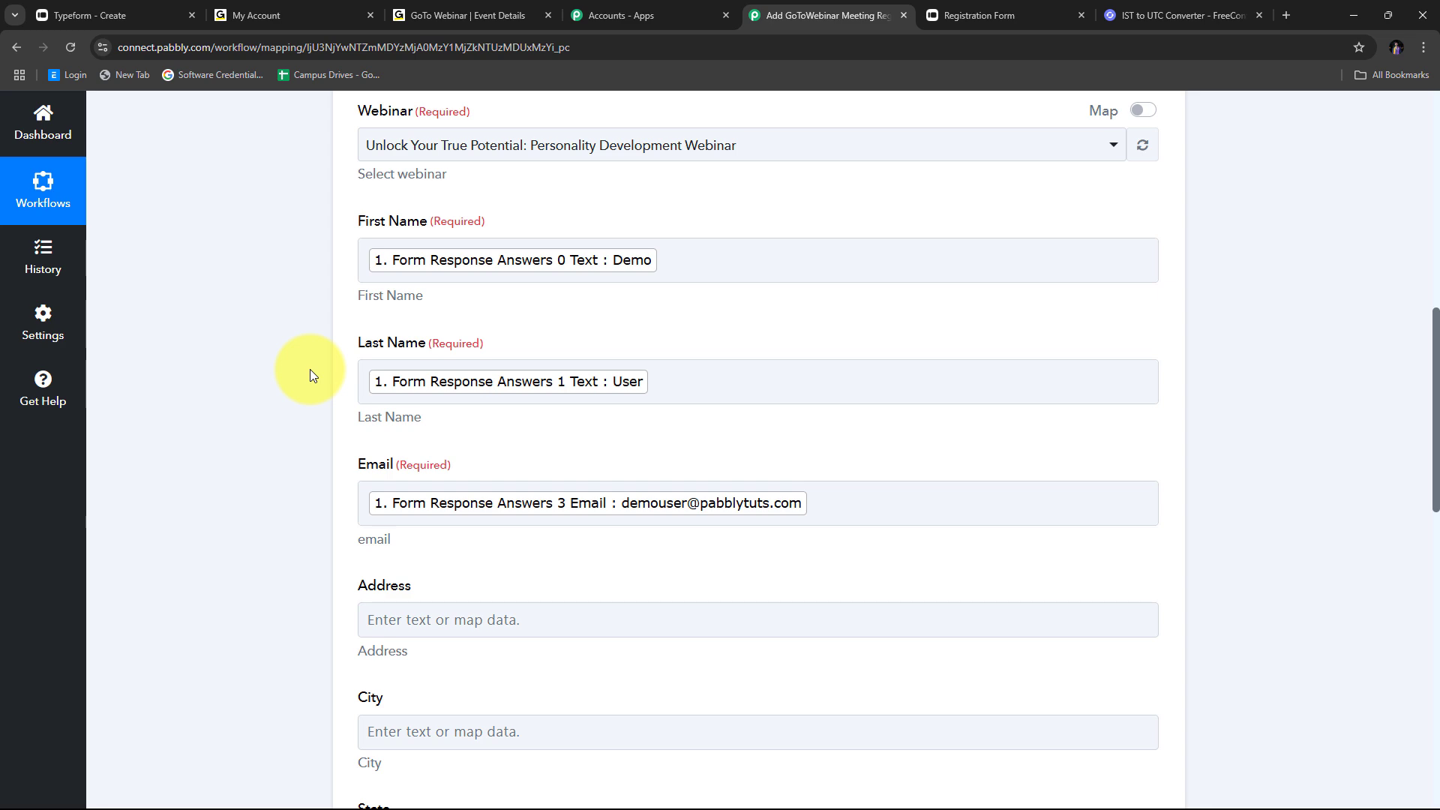
pyautogui.scroll(-10, 754, 300)
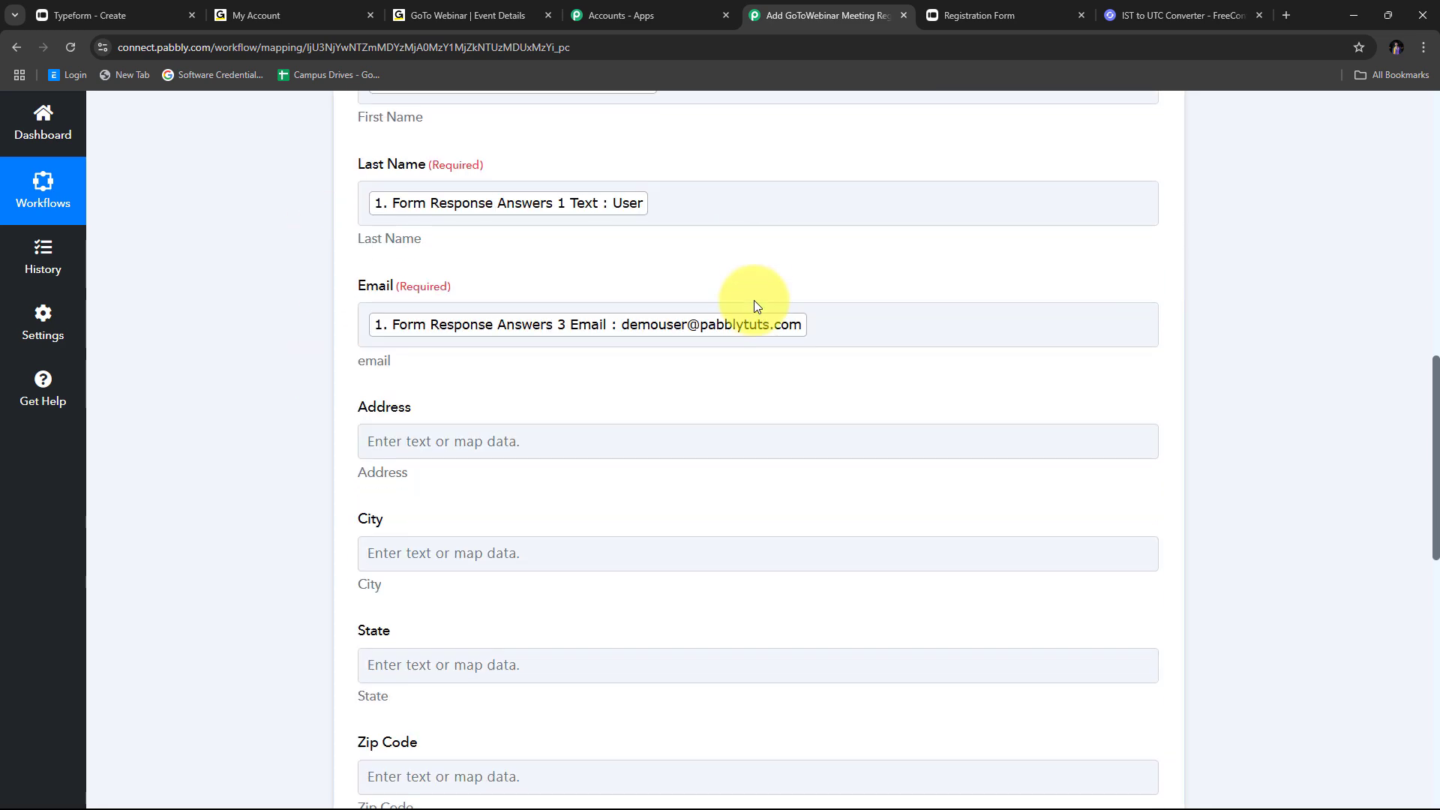
pyautogui.scroll(-4, 630, 315)
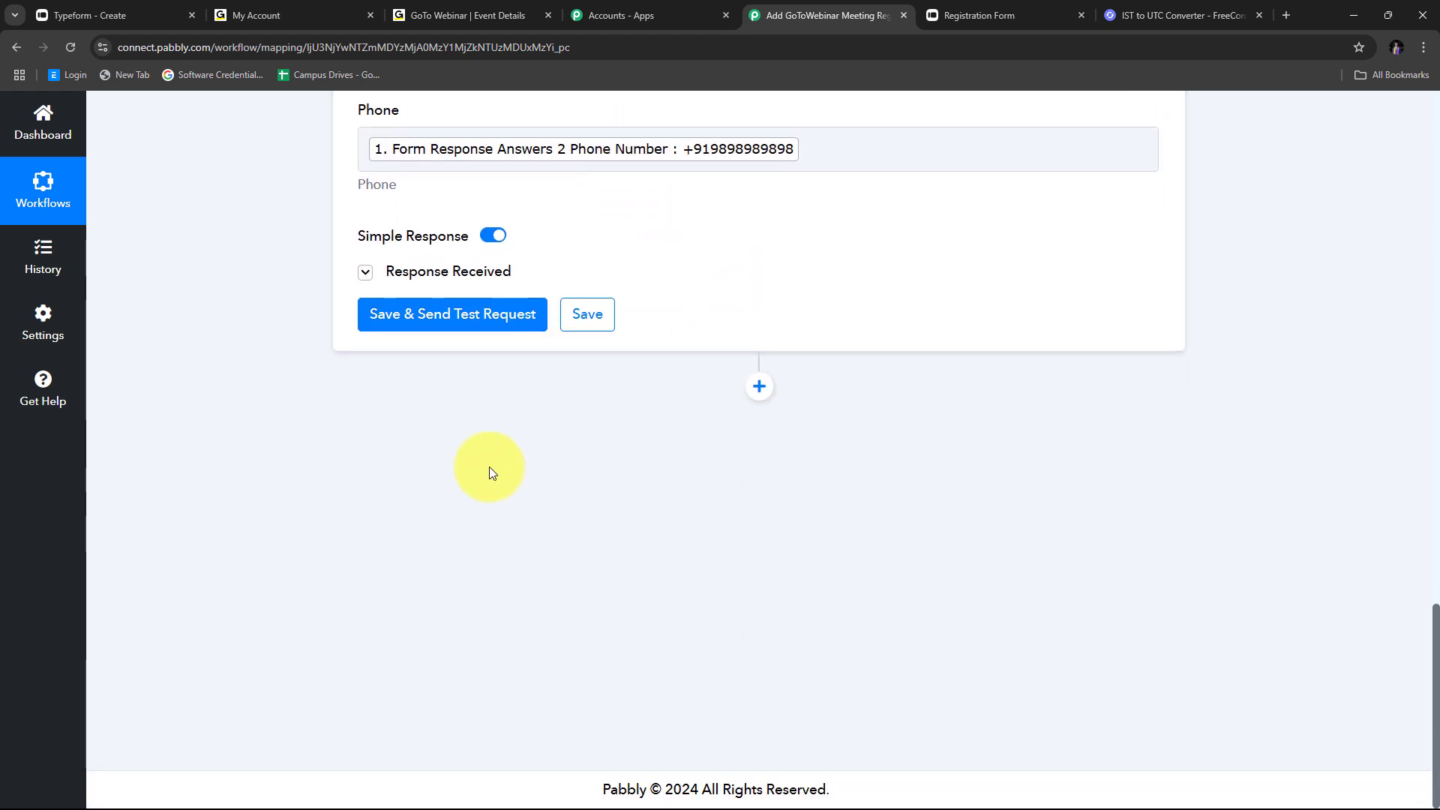
# Save and send a test request, confirming an APPROVED registrant with RegistrantKey and JoinUrl
pyautogui.click(445, 319)
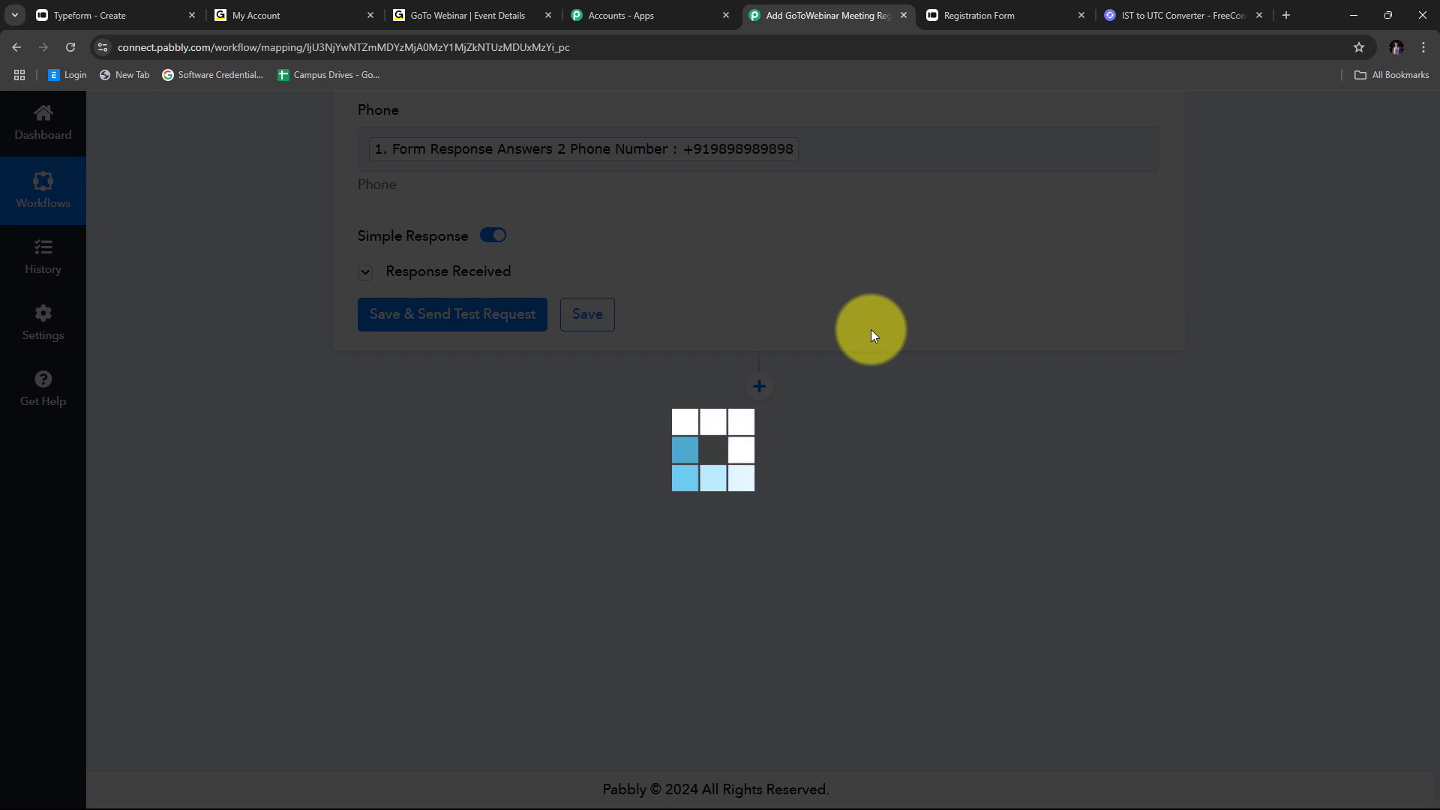
pyautogui.scroll(1, 601, 402)
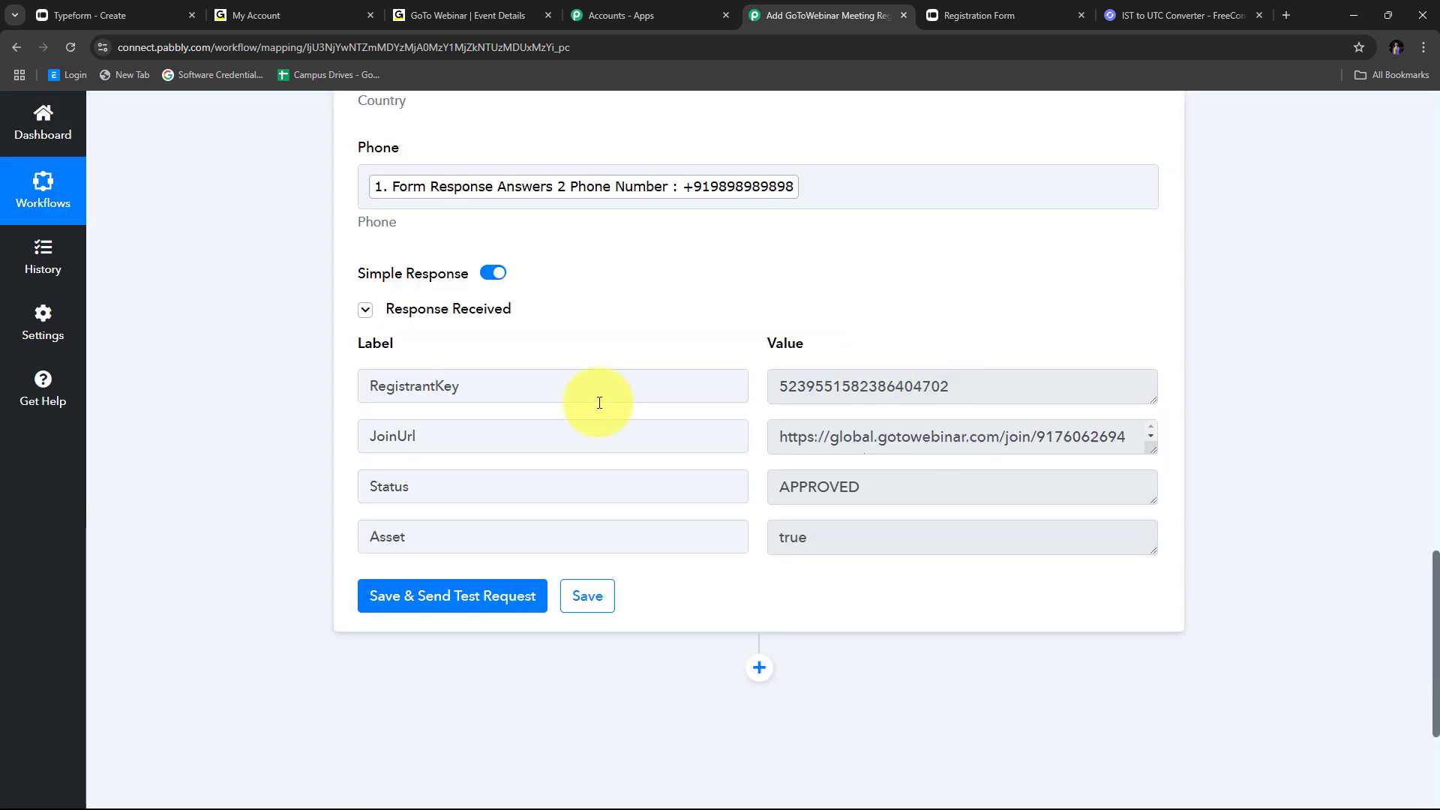
pyautogui.scroll(-1, 695, 354)
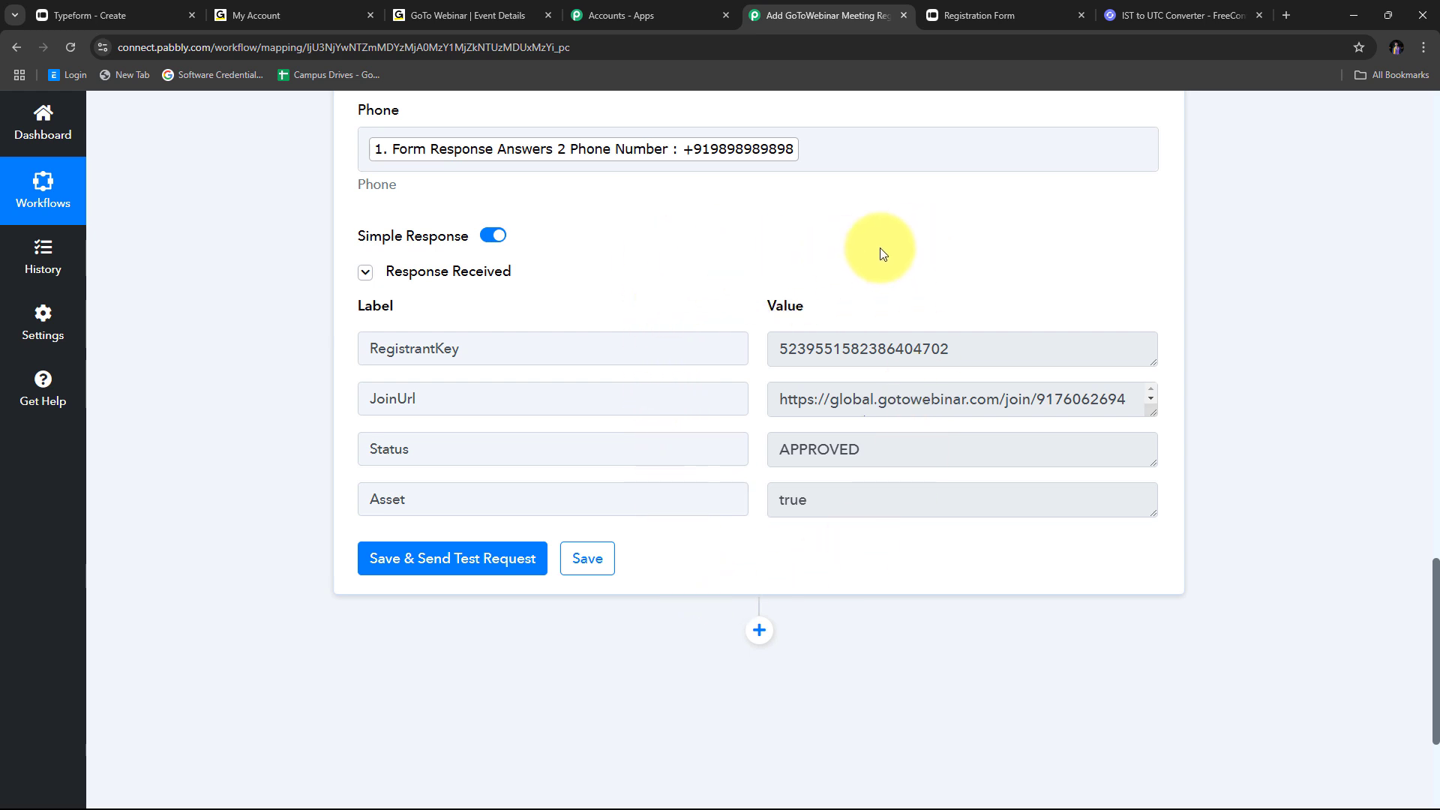
# Open the webinar's Registration section and view Total Registrants, showing the new December 18 registrant
pyautogui.click(474, 15)
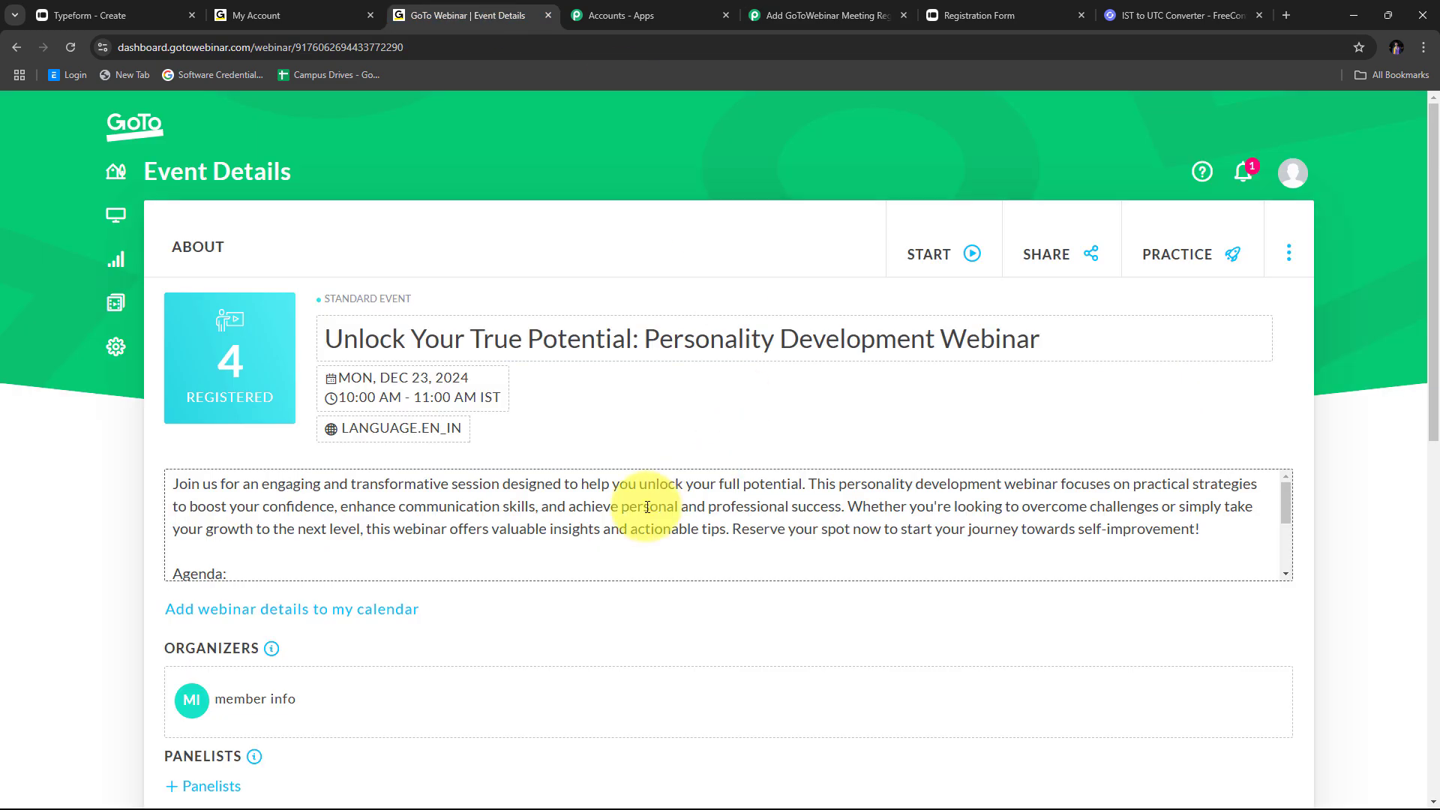
pyautogui.scroll(-4, 713, 380)
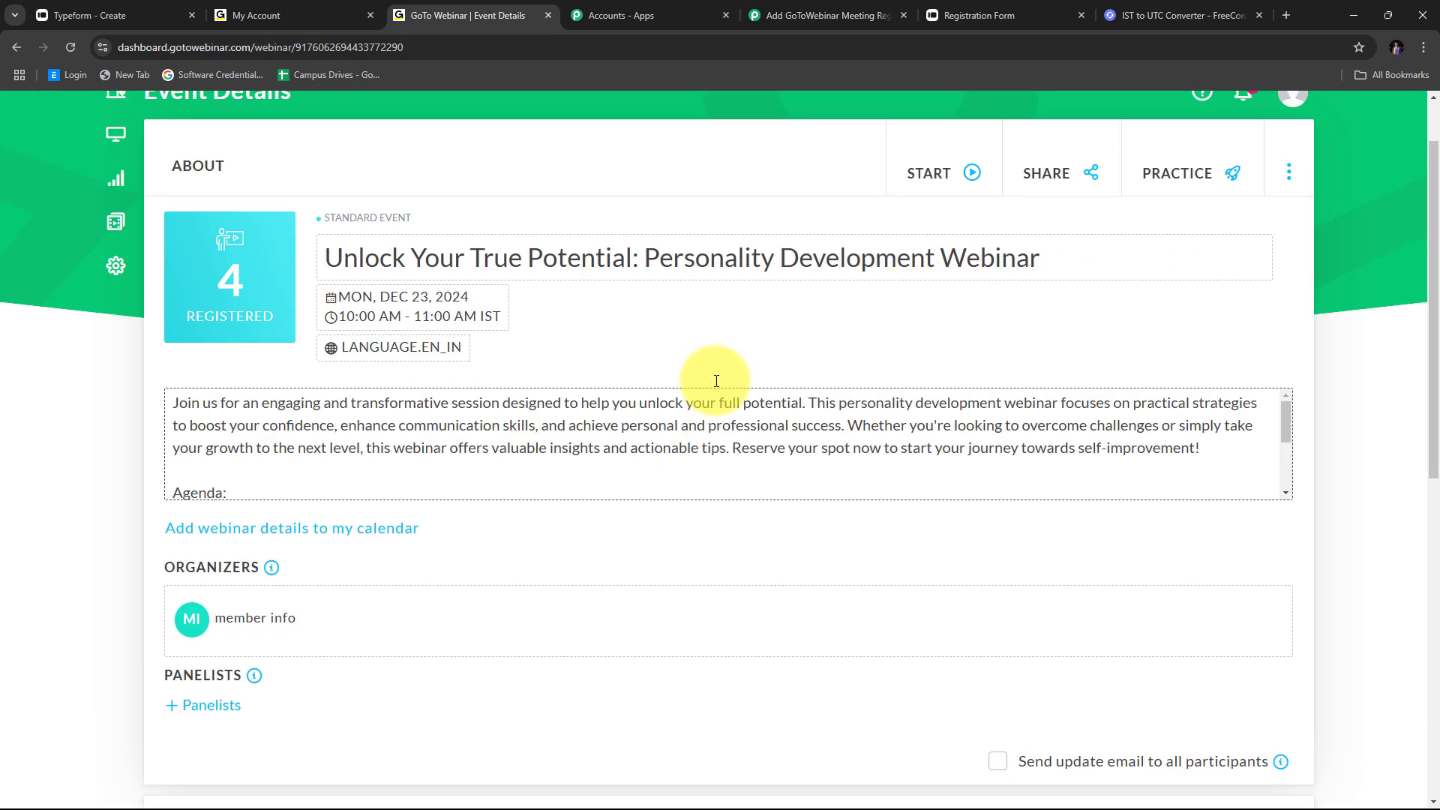
pyautogui.scroll(-7, 715, 381)
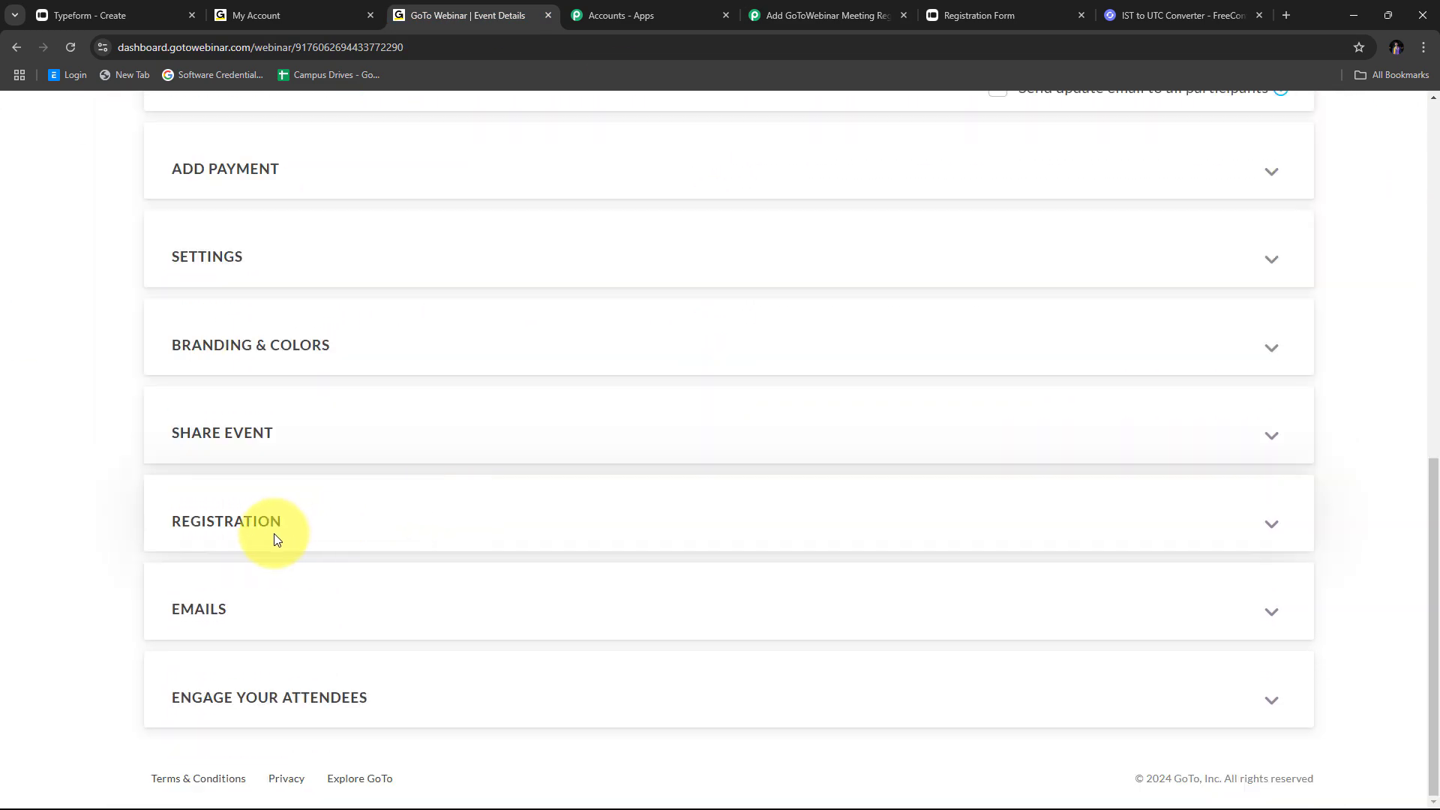
pyautogui.click(1267, 527)
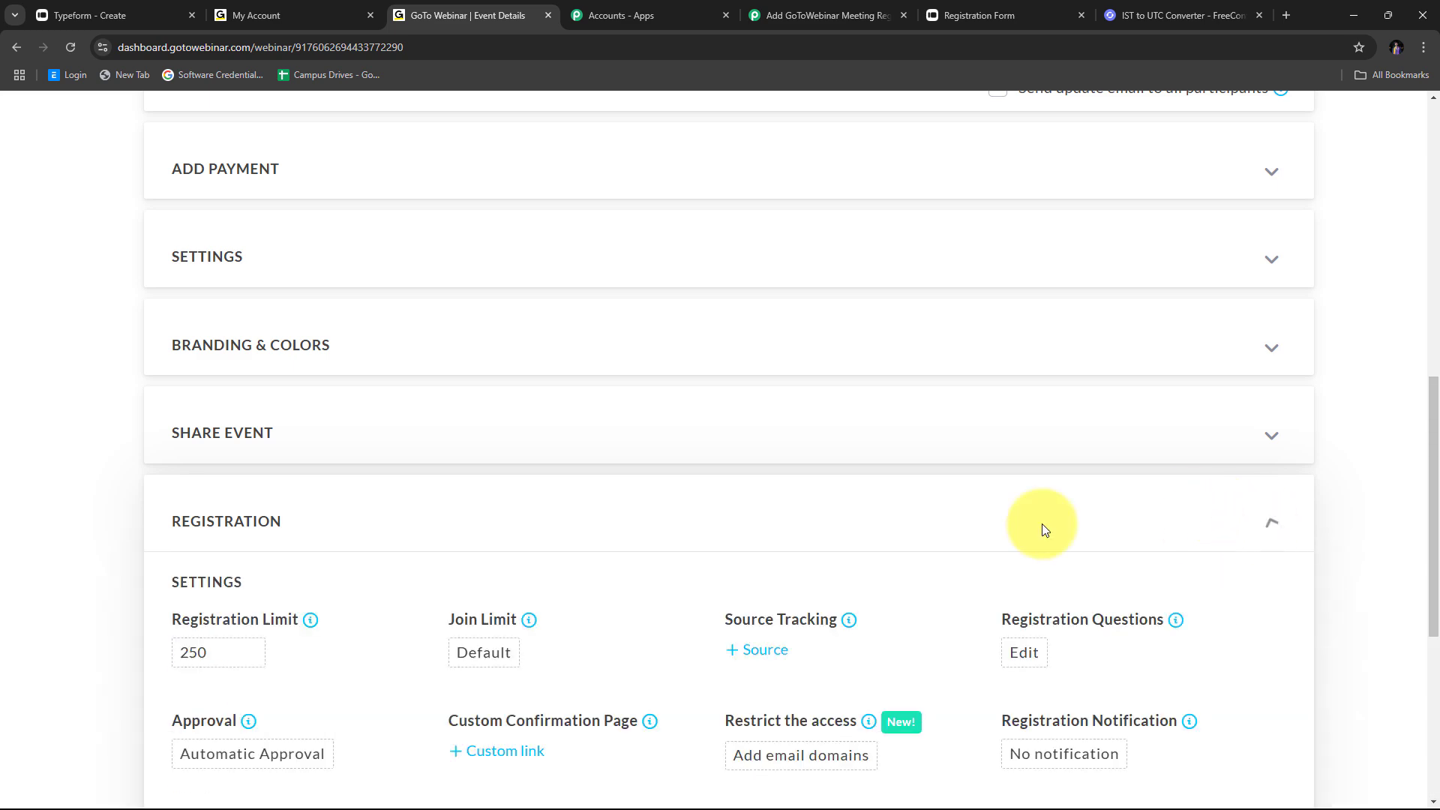
pyautogui.scroll(-8, 835, 363)
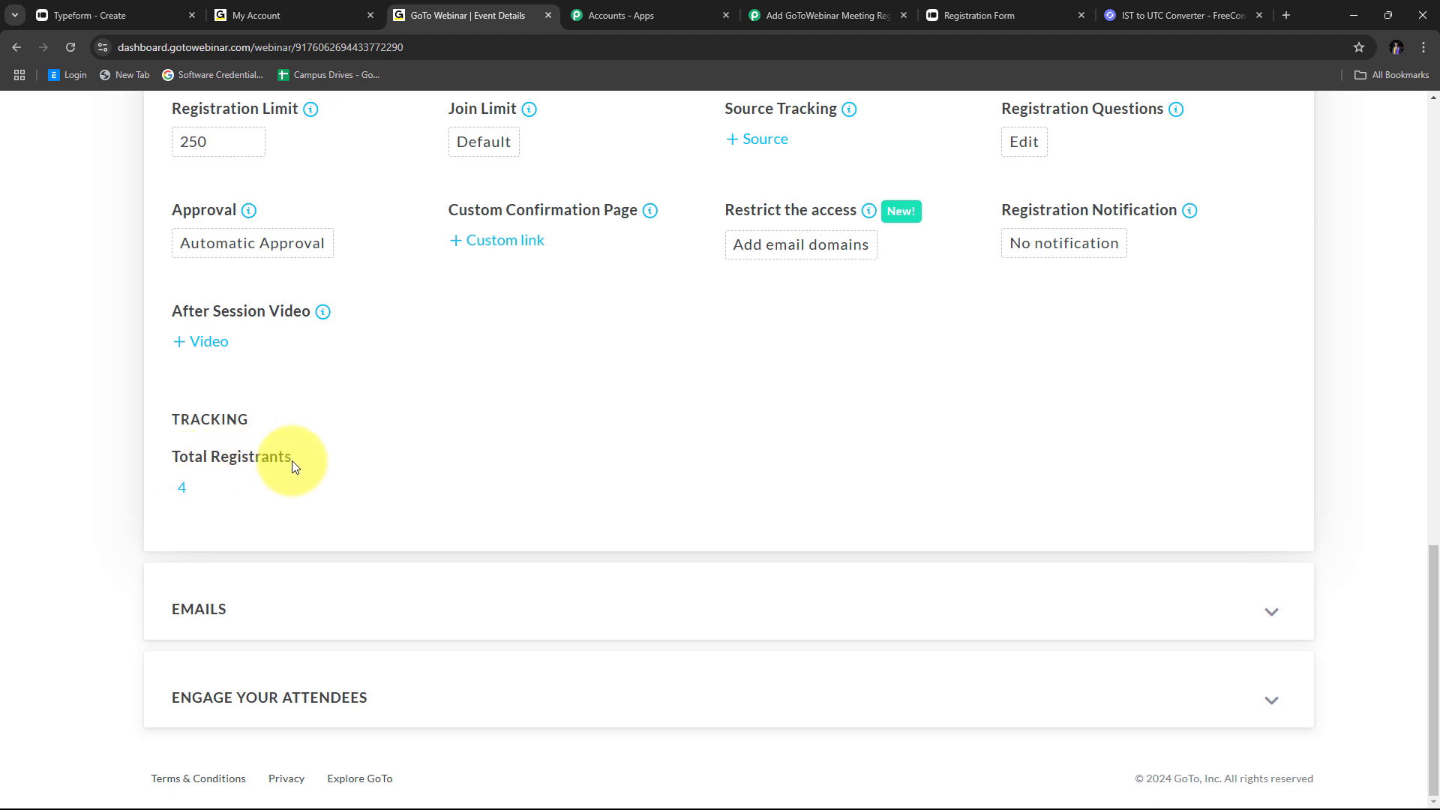
pyautogui.click(184, 493)
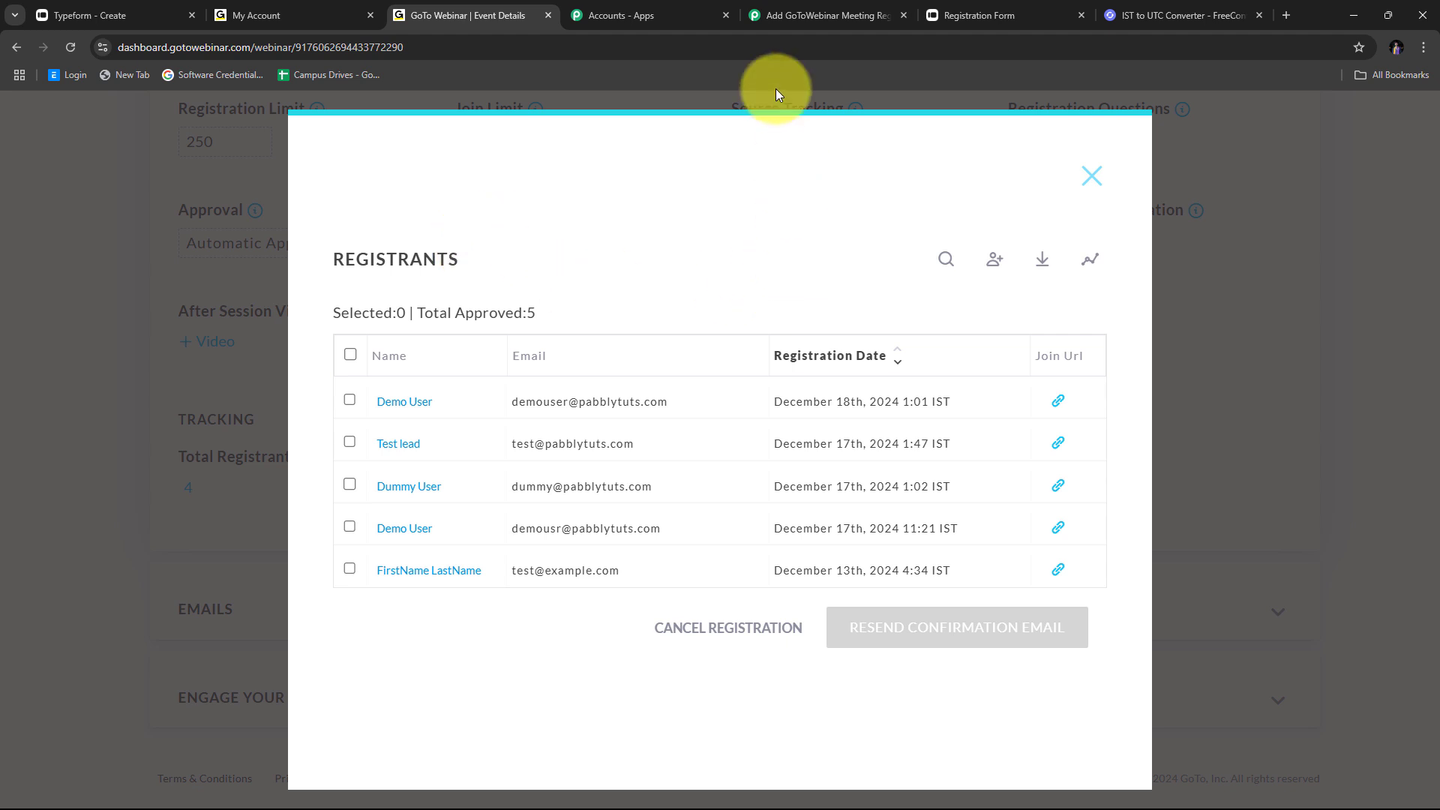
# Switch back to the 'Add GoToWebinar Meeting Registrant' Pabbly Connect tab
pyautogui.click(791, 17)
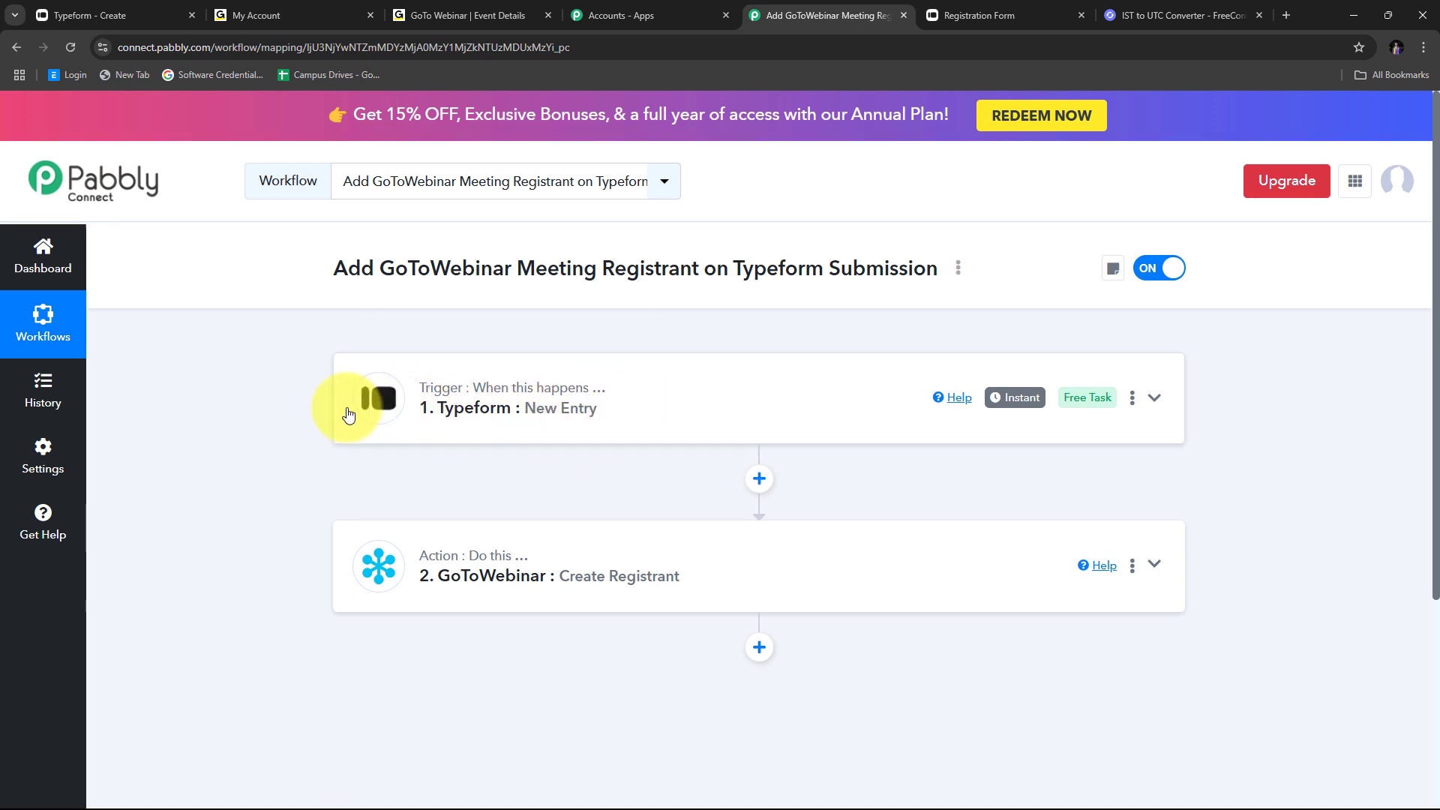
pyautogui.scroll(-1, 349, 415)
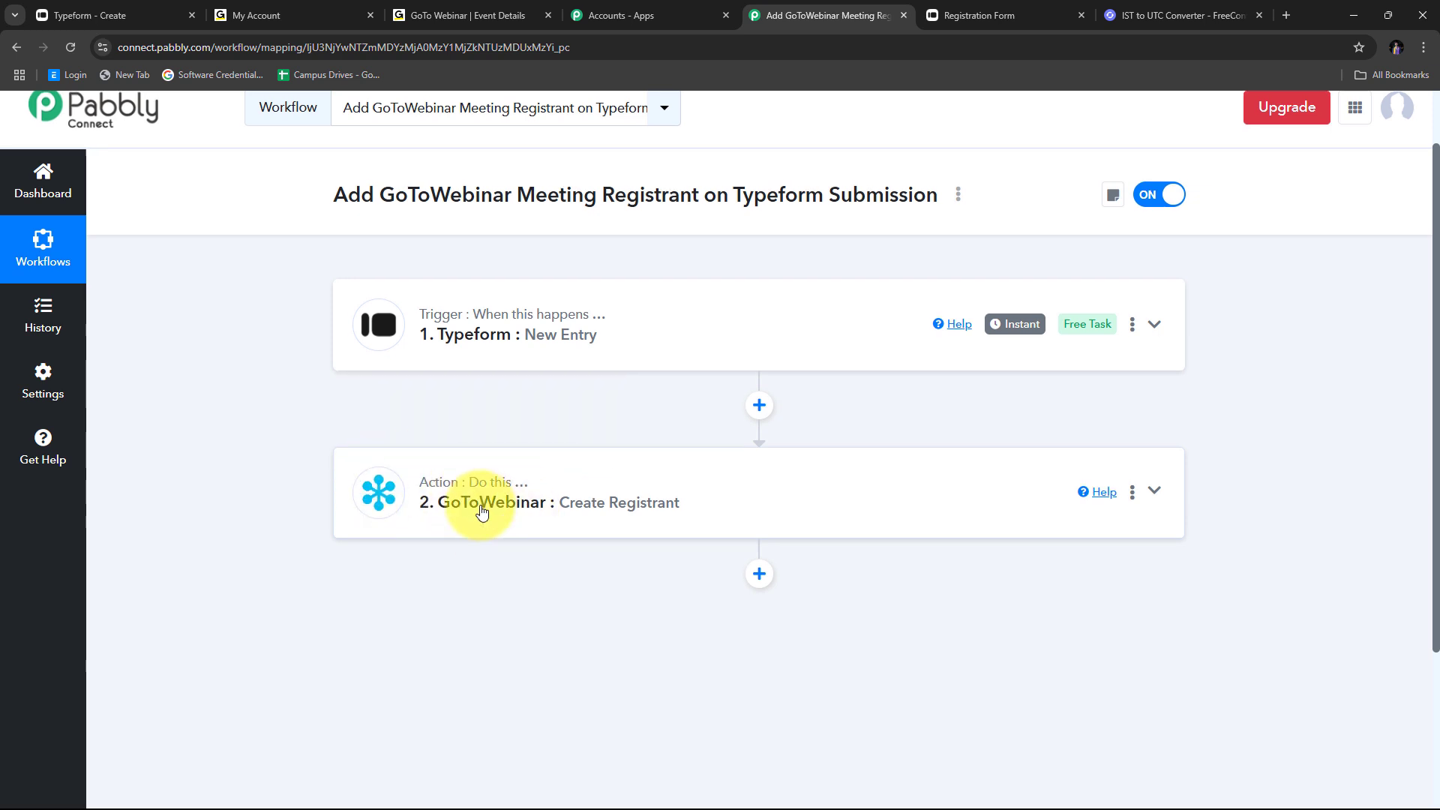
pyautogui.scroll(1, 481, 513)
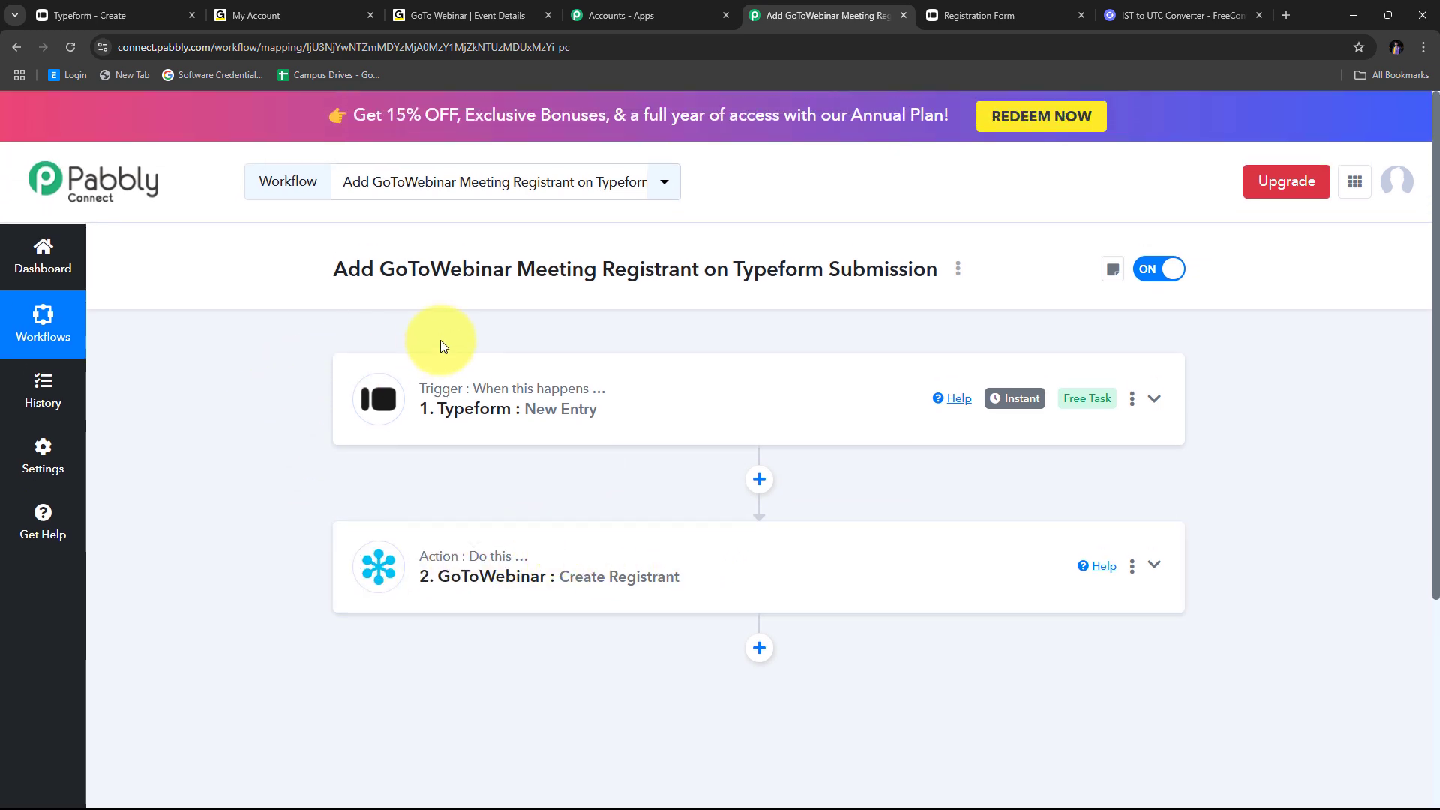